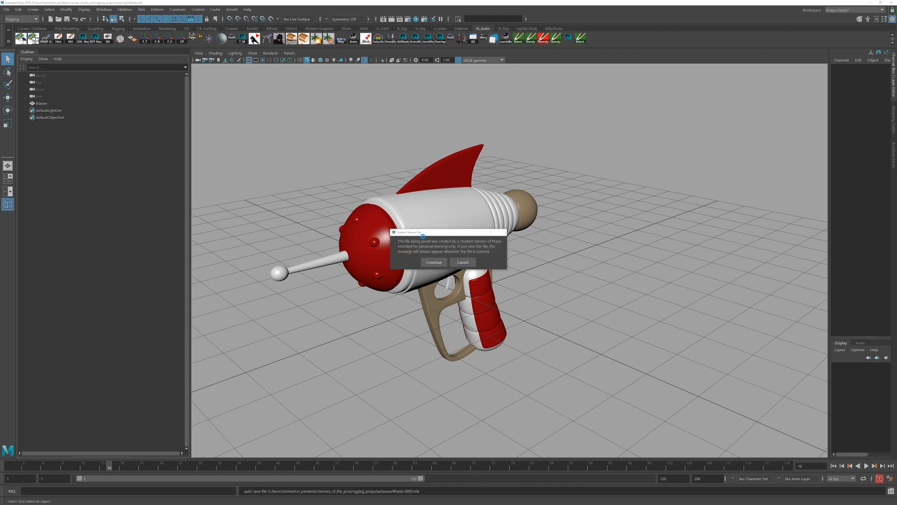
- Continue past the student version notice, and view the Rocket Girl Rig page in the browser before closing it
{"action": "left_click", "coordinate": [434, 262]}
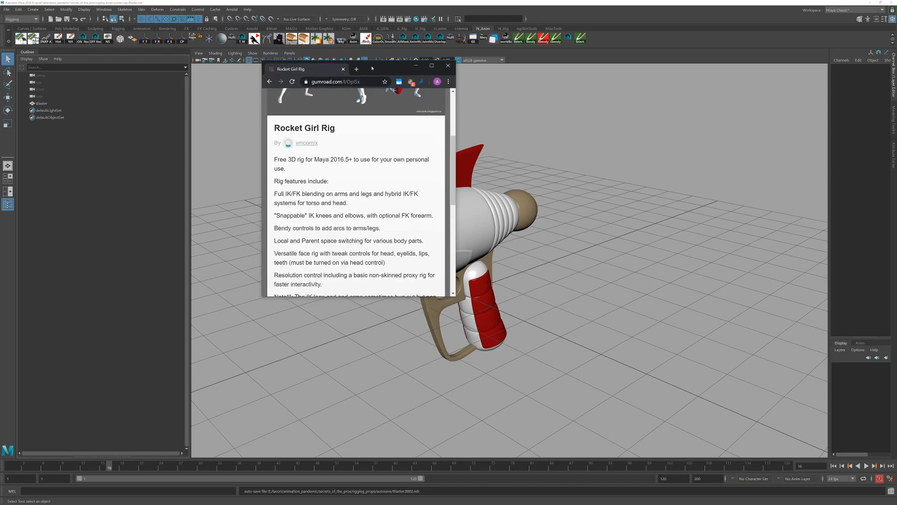
{"action": "scroll", "coordinate": [227, 113], "scroll_direction": "up", "scroll_amount": 3}
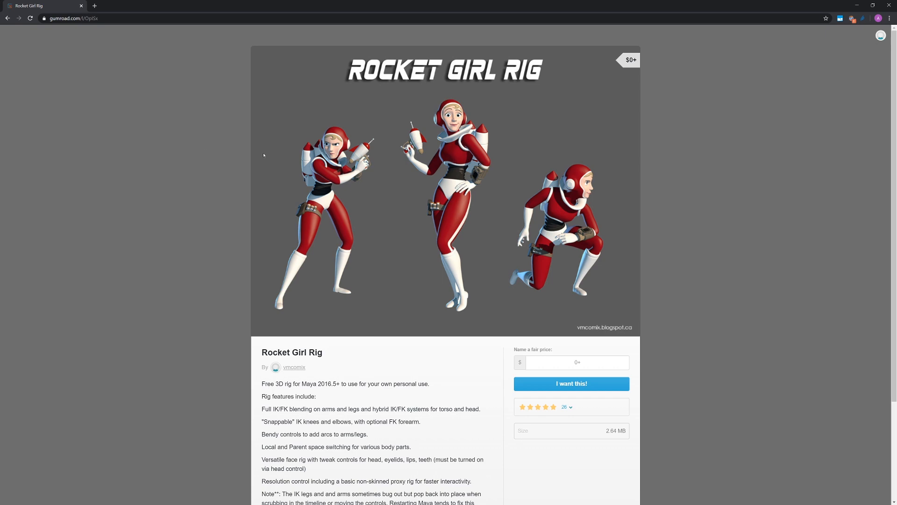
{"action": "left_click", "coordinate": [888, 4]}
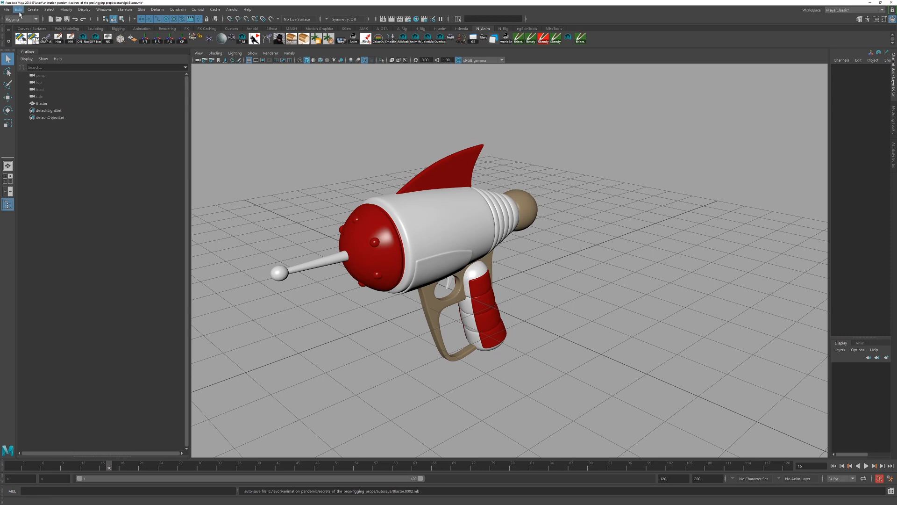
- Browse the rigs folder in the Open dialog for the Blaster.mb scene file
{"action": "left_click", "coordinate": [57, 19]}
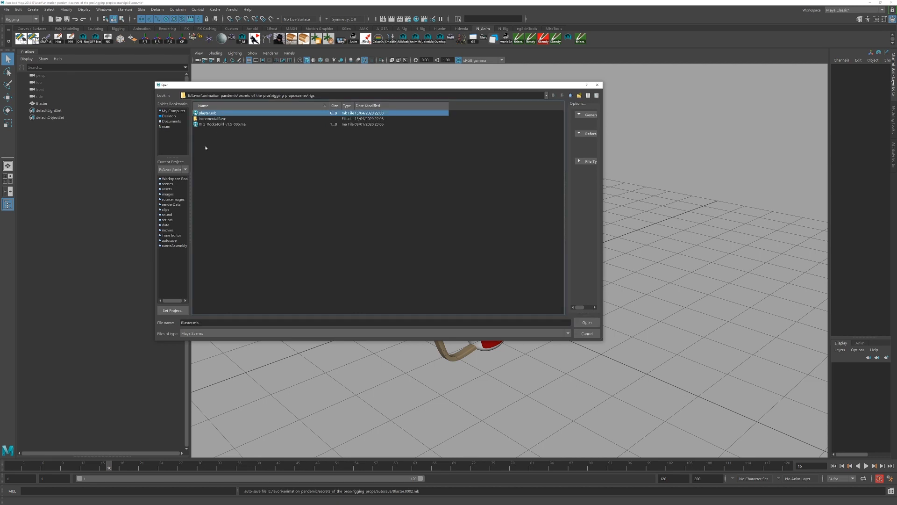
{"action": "left_click", "coordinate": [587, 322]}
- Examine the blaster model from several angles and distances, highlighting its wireframe to check that it is one single mesh
{"action": "left_click_drag", "start_coordinate": [489, 273], "coordinate": [482, 291], "text": "alt"}
{"action": "right_click_drag", "start_coordinate": [481, 290], "coordinate": [424, 314], "text": "alt"}
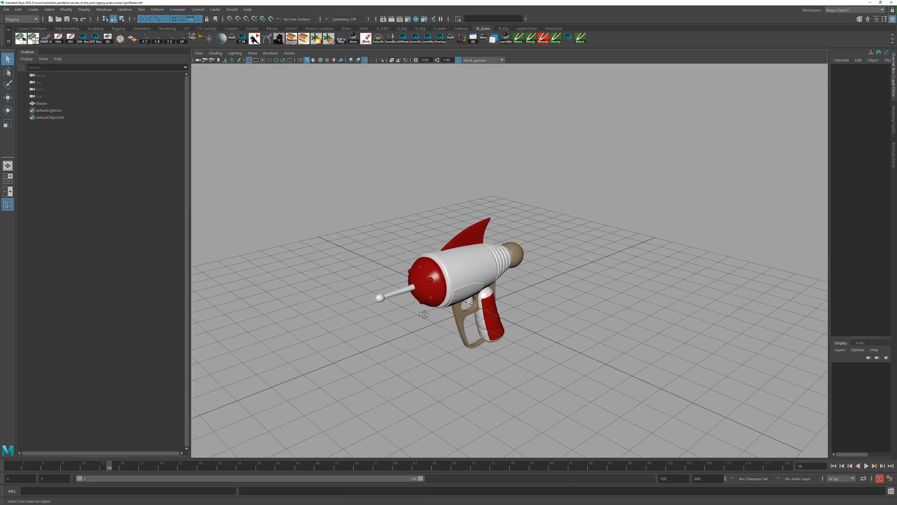
{"action": "left_click_drag", "start_coordinate": [424, 314], "coordinate": [418, 311], "text": "alt"}
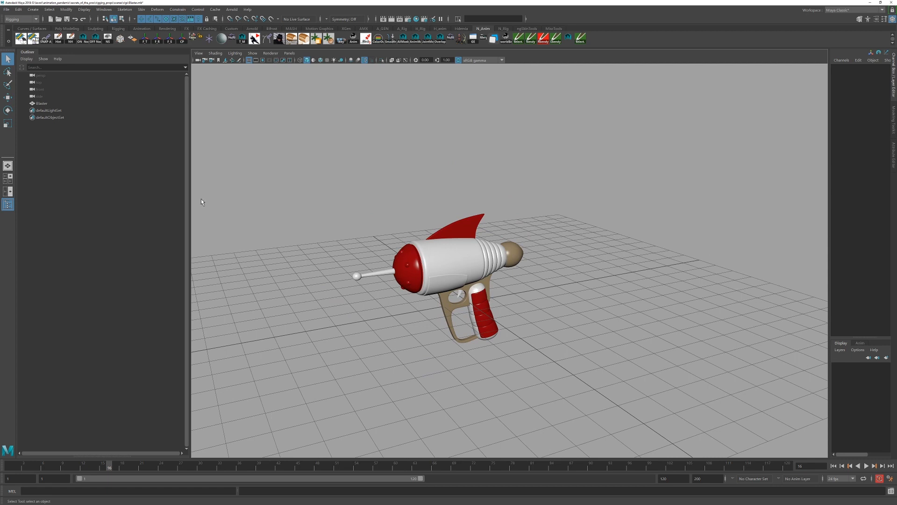
{"action": "middle_click_drag", "start_coordinate": [504, 291], "coordinate": [497, 248], "text": "alt"}
{"action": "right_click_drag", "start_coordinate": [421, 210], "coordinate": [477, 219], "text": "alt"}
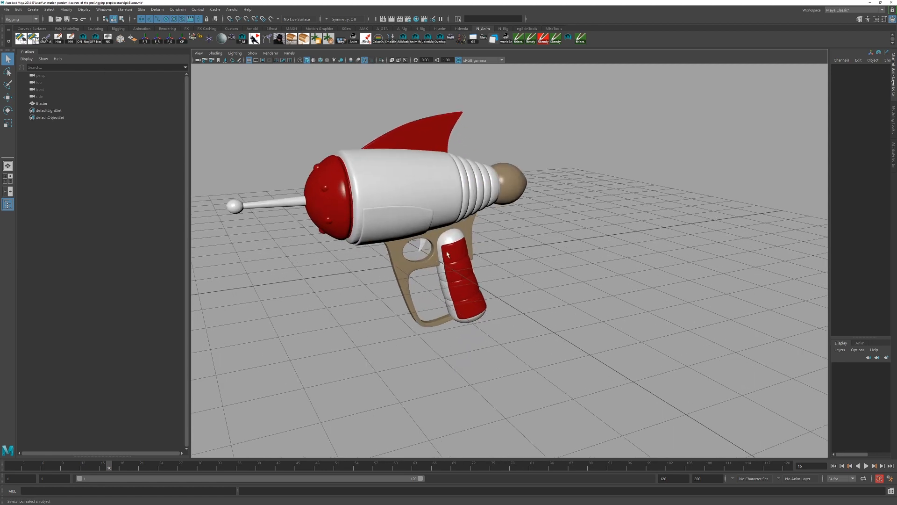
{"action": "middle_click_drag", "start_coordinate": [407, 192], "coordinate": [449, 232], "text": "alt"}
{"action": "left_click_drag", "start_coordinate": [444, 230], "coordinate": [439, 257], "text": "alt"}
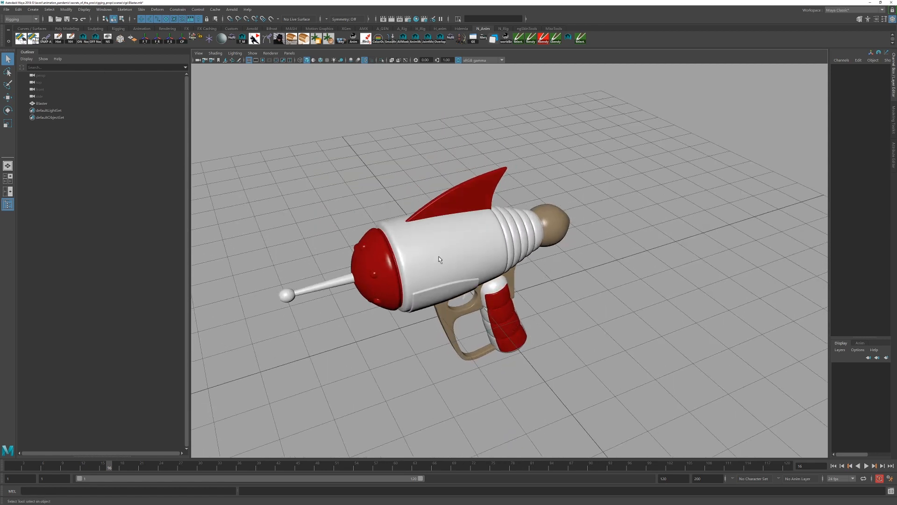
{"action": "left_click", "coordinate": [439, 259]}
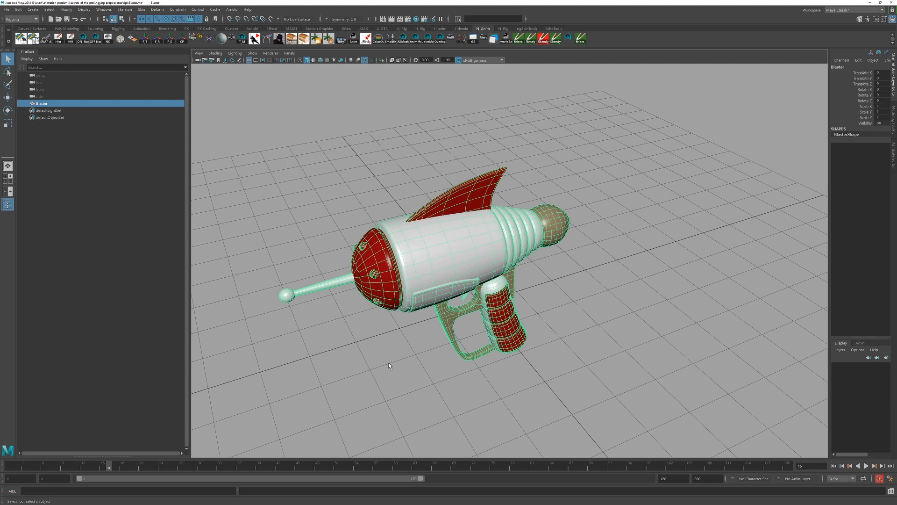
{"action": "left_click_drag", "start_coordinate": [385, 367], "coordinate": [388, 362], "text": "alt"}
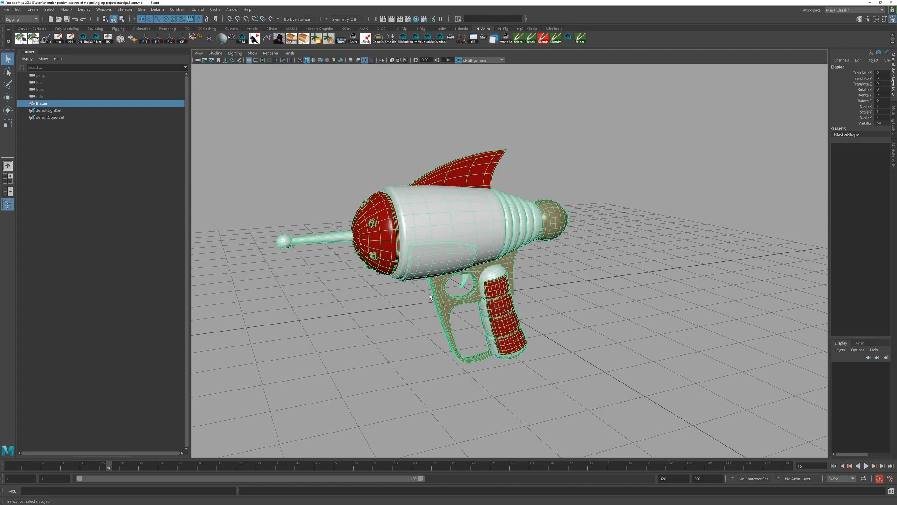
{"action": "left_click_drag", "start_coordinate": [363, 341], "coordinate": [410, 363], "text": "alt"}
{"action": "left_click", "coordinate": [411, 362]}
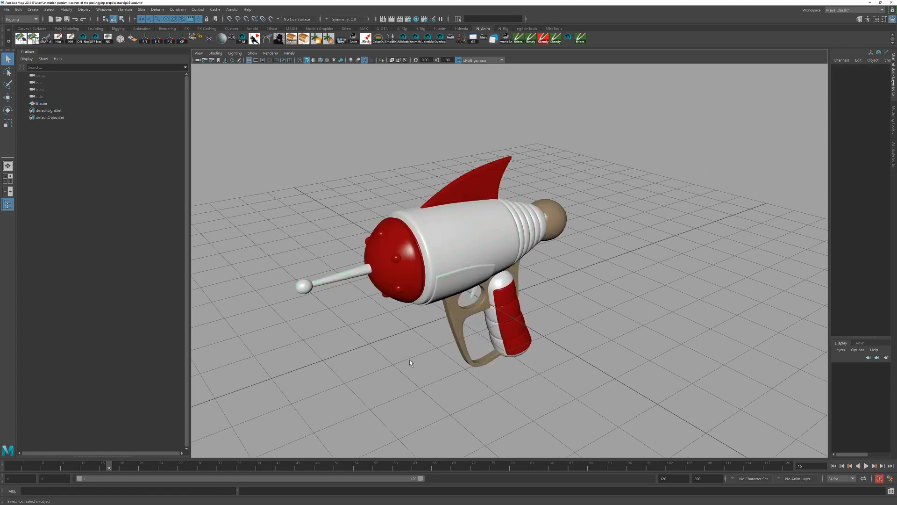
{"action": "right_click_drag", "start_coordinate": [574, 365], "coordinate": [459, 313], "text": "alt"}
{"action": "left_click_drag", "start_coordinate": [464, 307], "coordinate": [456, 316], "text": "alt"}
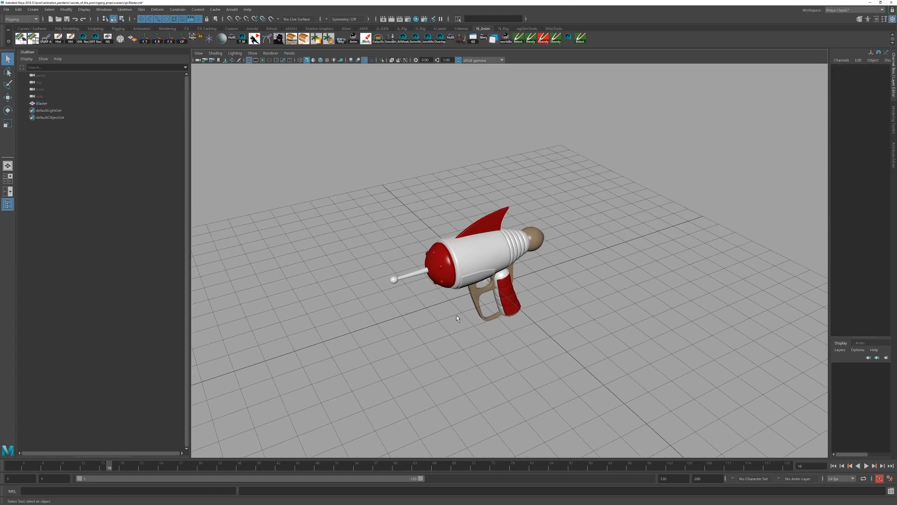
{"action": "right_click_drag", "start_coordinate": [457, 316], "coordinate": [543, 323], "text": "alt"}
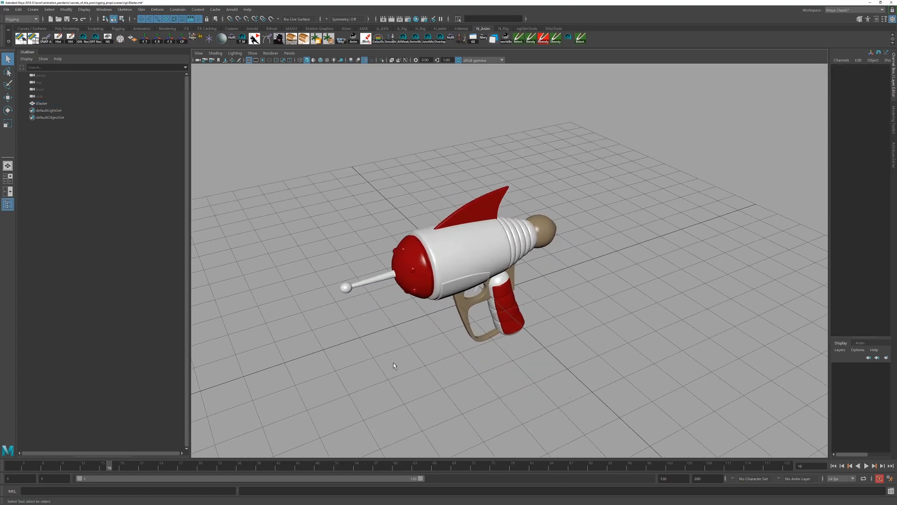
{"action": "left_click_drag", "start_coordinate": [393, 363], "coordinate": [312, 299], "text": "alt"}
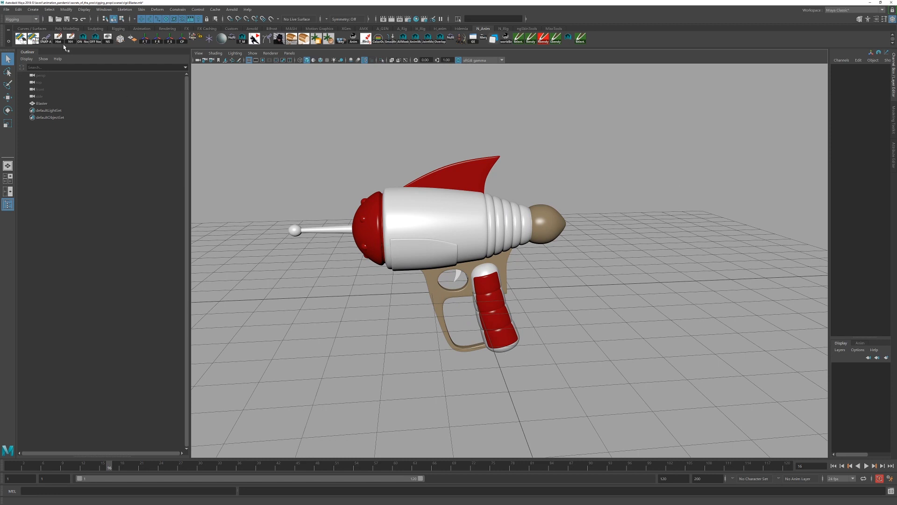
- Create a NURBS circle at the origin, scale it uniformly to about 2.39, and switch the viewport background to a gradient
{"action": "left_click", "coordinate": [31, 9]}
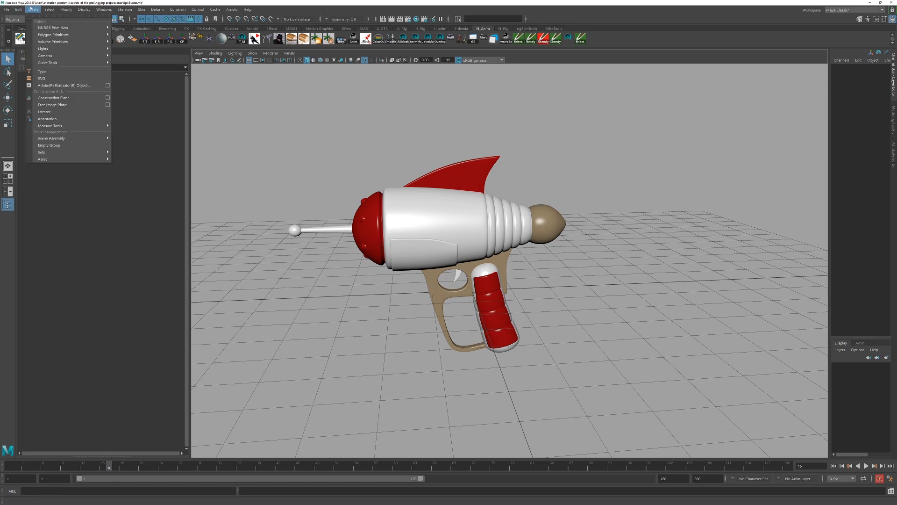
{"action": "mouse_move", "coordinate": [60, 27]}
{"action": "left_click", "coordinate": [125, 75]}
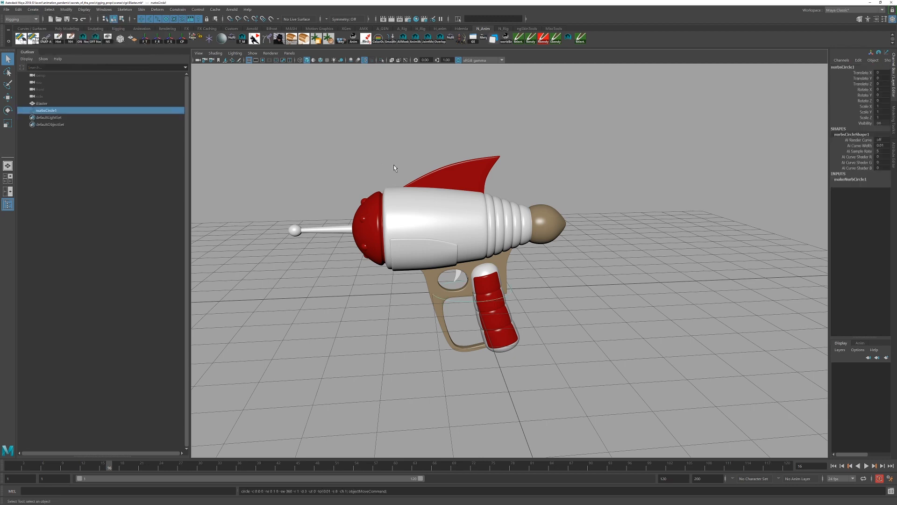
{"action": "scroll", "coordinate": [407, 209], "scroll_direction": "up", "scroll_amount": 3}
{"action": "key", "text": "r"}
{"action": "left_click_drag", "start_coordinate": [453, 306], "coordinate": [596, 332]}
{"action": "scroll", "coordinate": [512, 302], "scroll_direction": "down", "scroll_amount": 3}
{"action": "mouse_move", "coordinate": [509, 300]}
{"action": "left_mouse_down", "text": "alt"}
{"action": "mouse_move", "coordinate": [528, 309]}
{"action": "mouse_move", "coordinate": [495, 299]}
{"action": "left_mouse_up", "text": "alt"}
{"action": "key", "text": "alt+b"}
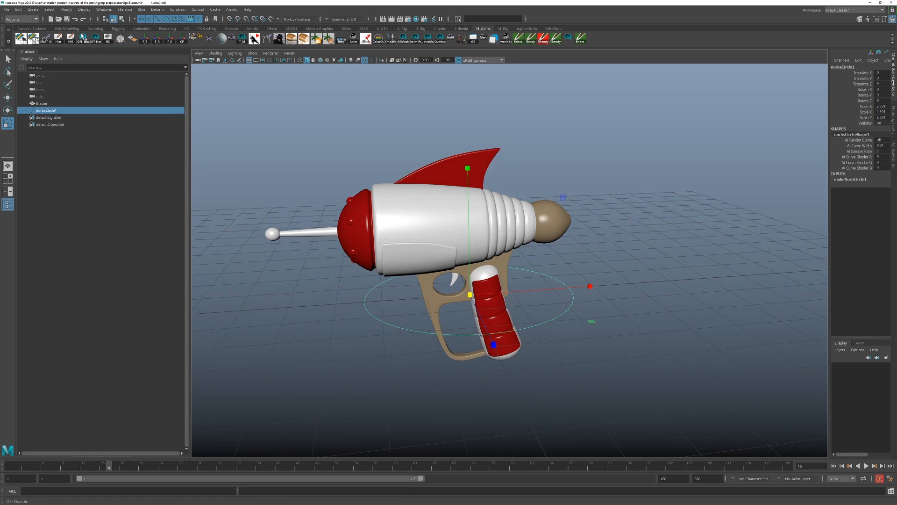
- Freeze the circle's scale, and restrict the Freeze Transformations options to Scale only by disabling Translate and Rotate
{"action": "left_click", "coordinate": [170, 41]}
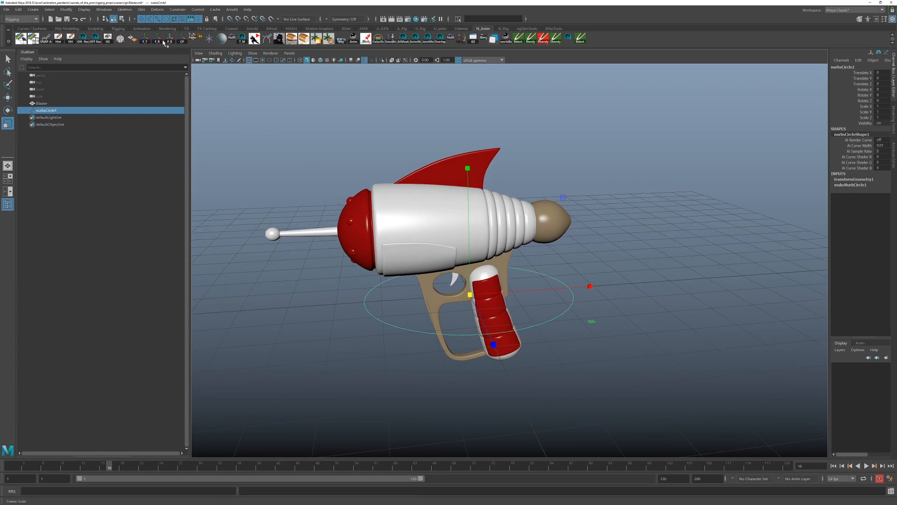
{"action": "left_click", "coordinate": [66, 9]}
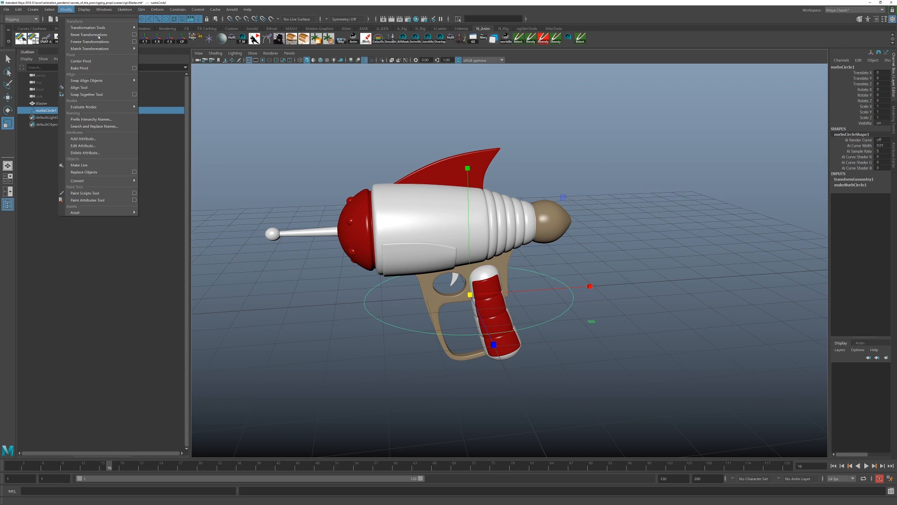
{"action": "left_click", "coordinate": [135, 40]}
{"action": "left_click", "coordinate": [275, 160]}
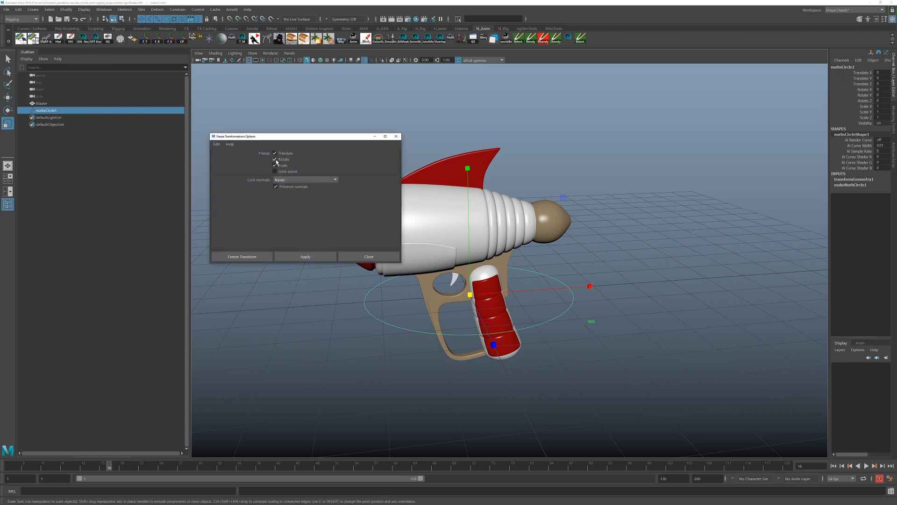
{"action": "left_click", "coordinate": [274, 153]}
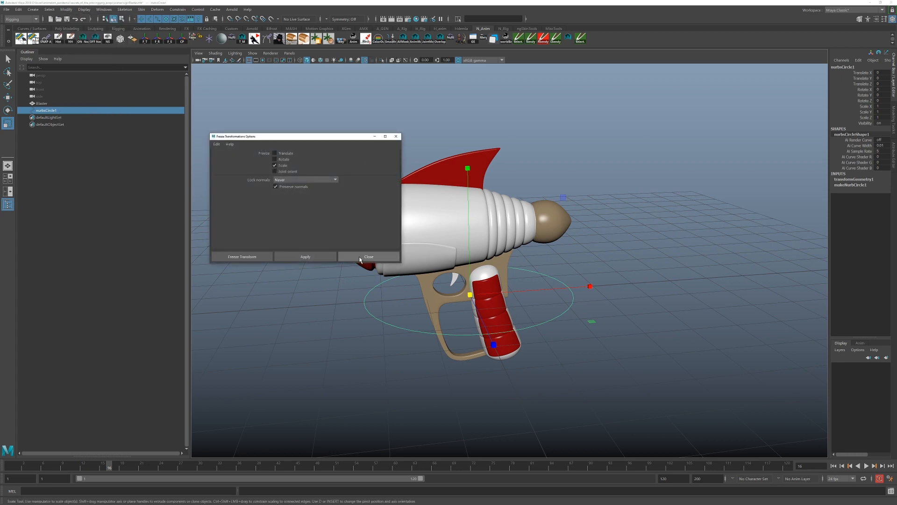
{"action": "left_click", "coordinate": [360, 257]}
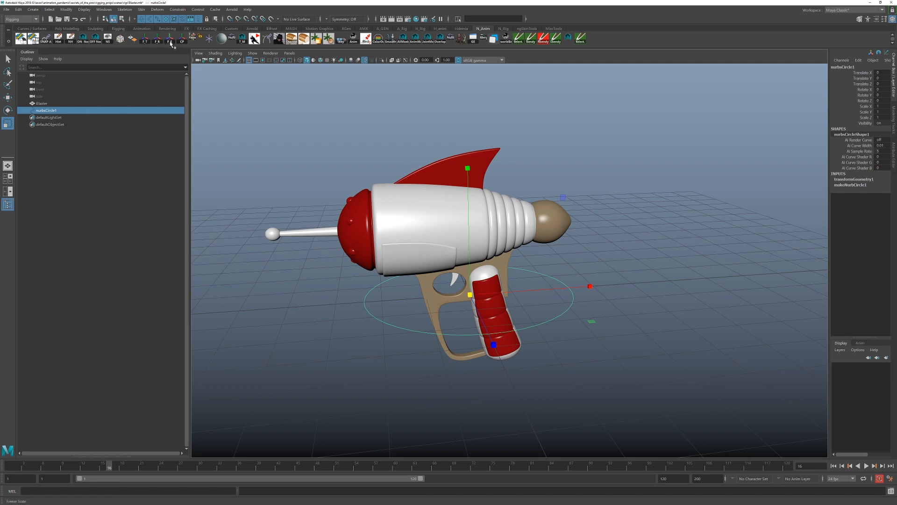
- Add the Freeze Transformations command to the shelf as a shortcut, and delete that shortcut again
{"action": "left_click", "coordinate": [67, 10]}
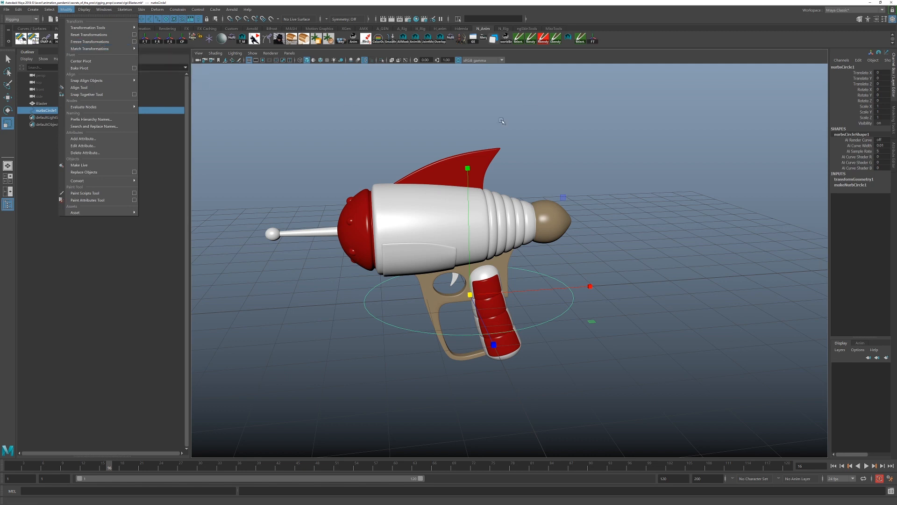
{"action": "left_click", "coordinate": [596, 44]}
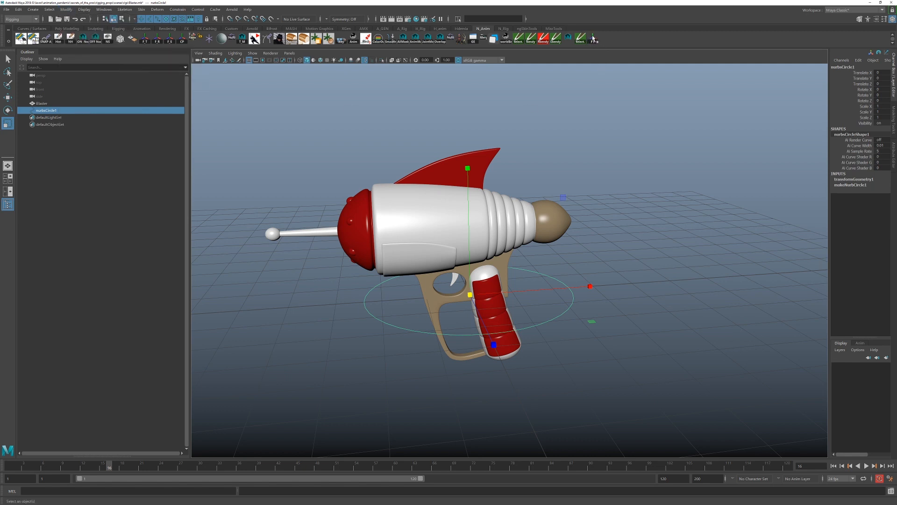
{"action": "right_click", "coordinate": [594, 42]}
{"action": "left_click", "coordinate": [604, 64]}
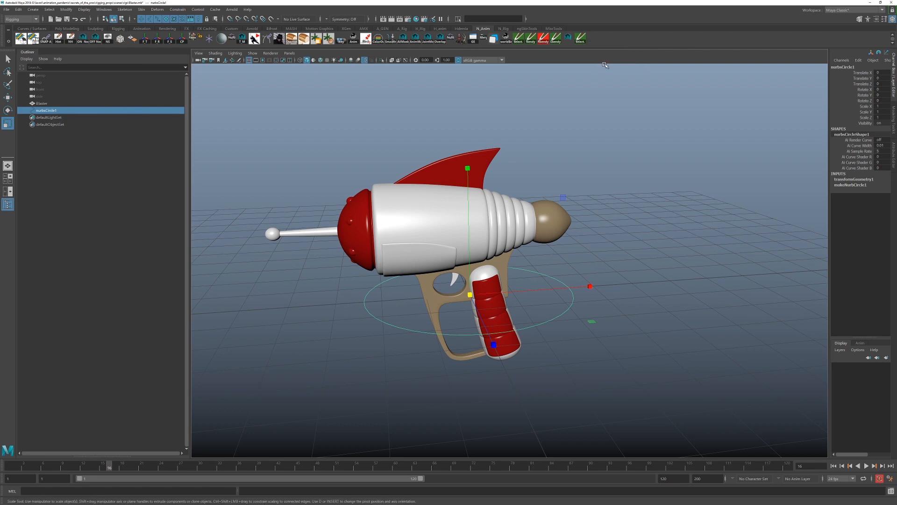
- Move the blaster mesh to about -0.3 in X and Y so that the top of its grip sits at the circle's centre
{"action": "middle_click_drag", "start_coordinate": [507, 215], "coordinate": [523, 220], "text": "alt"}
{"action": "right_click_drag", "start_coordinate": [524, 220], "coordinate": [602, 275], "text": "alt"}
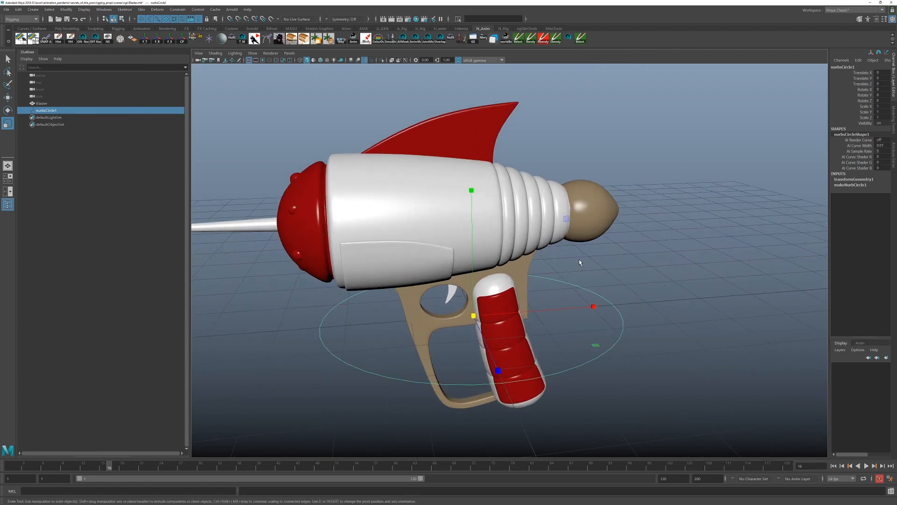
{"action": "key", "text": "q"}
{"action": "middle_click_drag", "start_coordinate": [581, 261], "coordinate": [597, 251], "text": "alt"}
{"action": "right_click_drag", "start_coordinate": [598, 251], "coordinate": [533, 253], "text": "alt"}
{"action": "mouse_move", "coordinate": [539, 248]}
{"action": "left_mouse_down", "text": "alt"}
{"action": "mouse_move", "coordinate": [510, 242]}
{"action": "mouse_move", "coordinate": [525, 246]}
{"action": "left_mouse_up", "text": "alt"}
{"action": "left_click", "coordinate": [522, 302]}
{"action": "key", "text": "w"}
{"action": "left_click_drag", "start_coordinate": [522, 305], "coordinate": [500, 296], "text": "alt"}
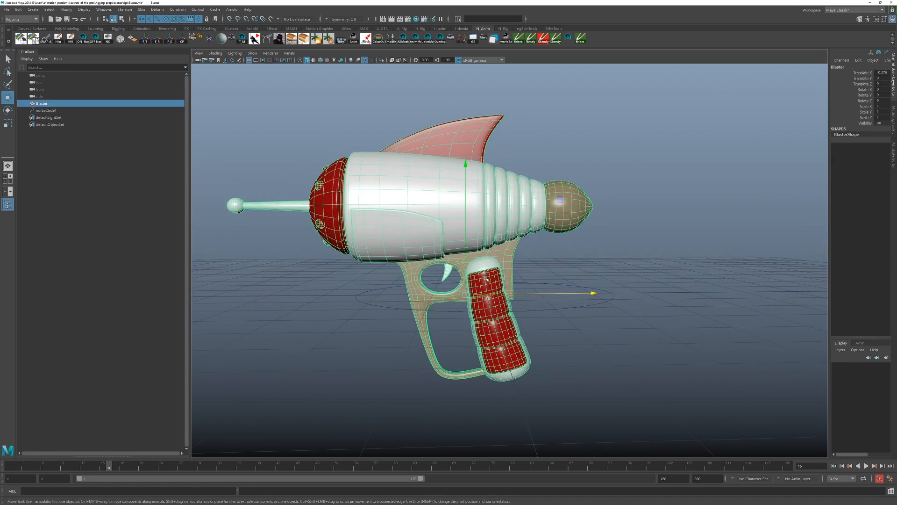
{"action": "left_click_drag", "start_coordinate": [466, 256], "coordinate": [469, 273]}
{"action": "left_click_drag", "start_coordinate": [555, 310], "coordinate": [559, 311]}
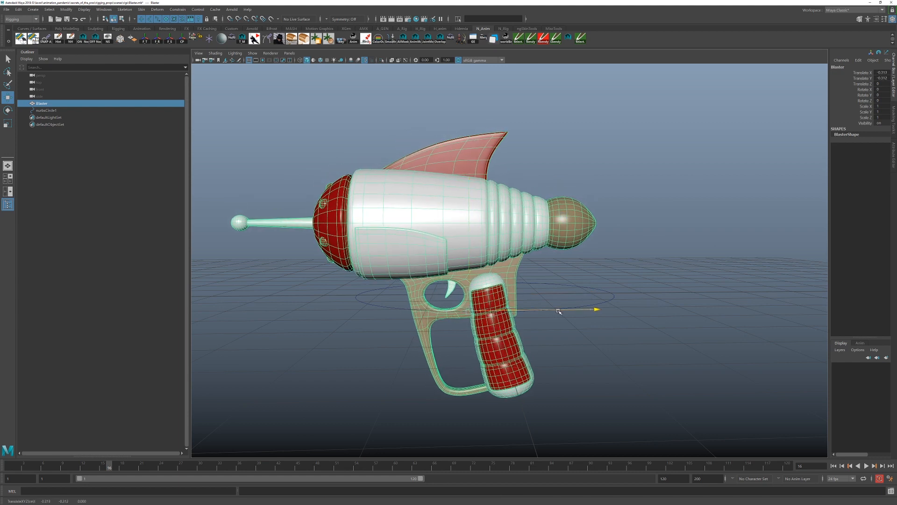
- Rename the NURBS circle as master_CTRL
{"action": "left_click", "coordinate": [607, 301]}
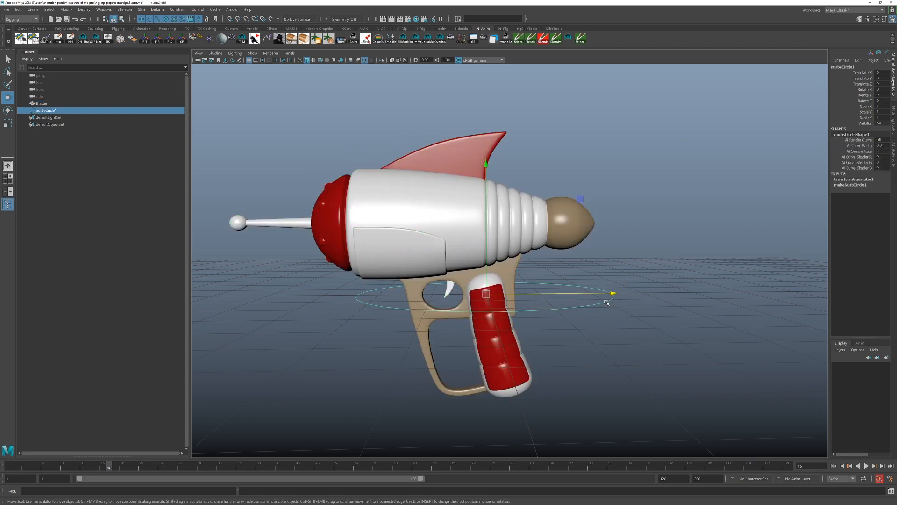
{"action": "left_click", "coordinate": [349, 329]}
{"action": "double_click", "coordinate": [59, 111]}
{"action": "type", "text": "master_CTRL"}
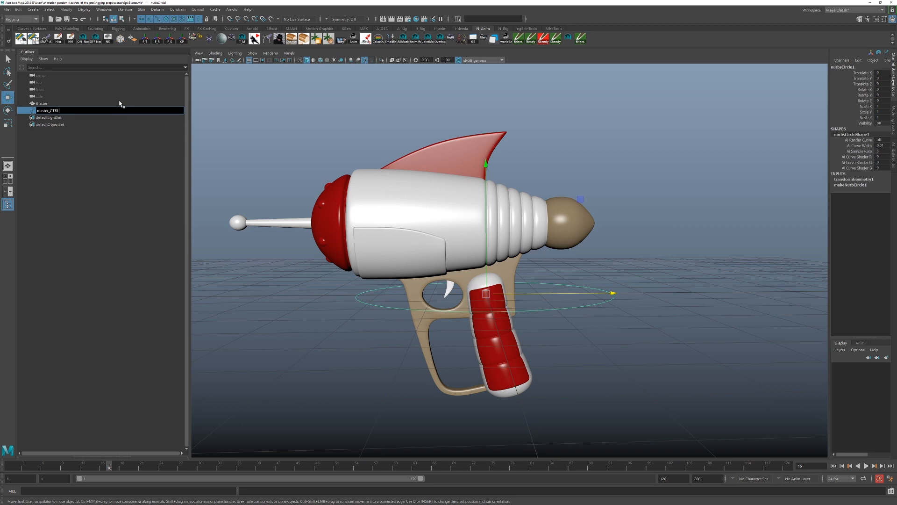
{"action": "key", "text": "Return"}
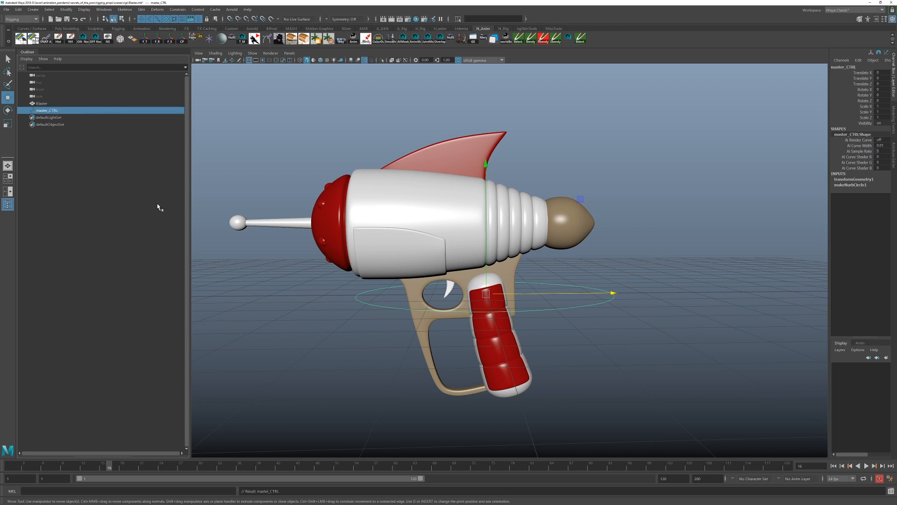
- Duplicate master_CTRL, scale the copy uniformly to about 0.816, and freeze its scale
{"action": "key", "text": "ctrl+d"}
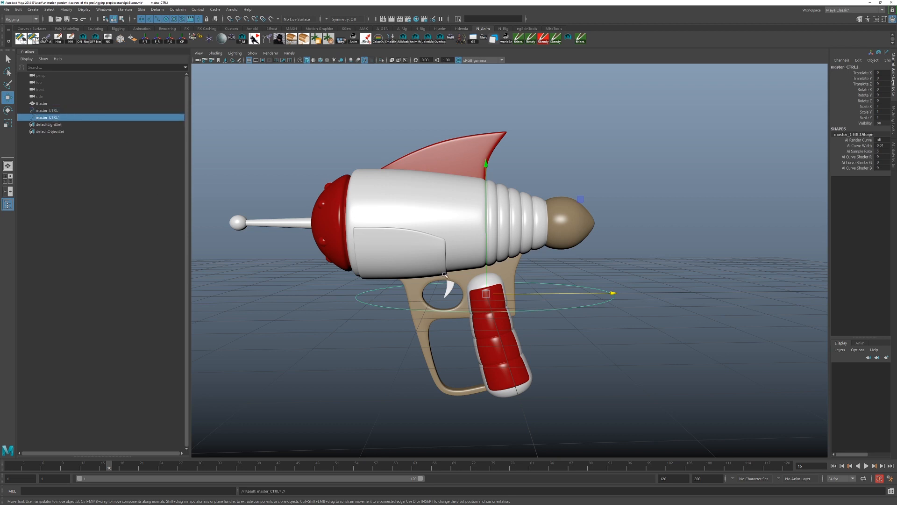
{"action": "key", "text": "r"}
{"action": "left_click_drag", "start_coordinate": [486, 294], "coordinate": [471, 311]}
{"action": "right_click_drag", "start_coordinate": [471, 310], "coordinate": [500, 315], "text": "alt"}
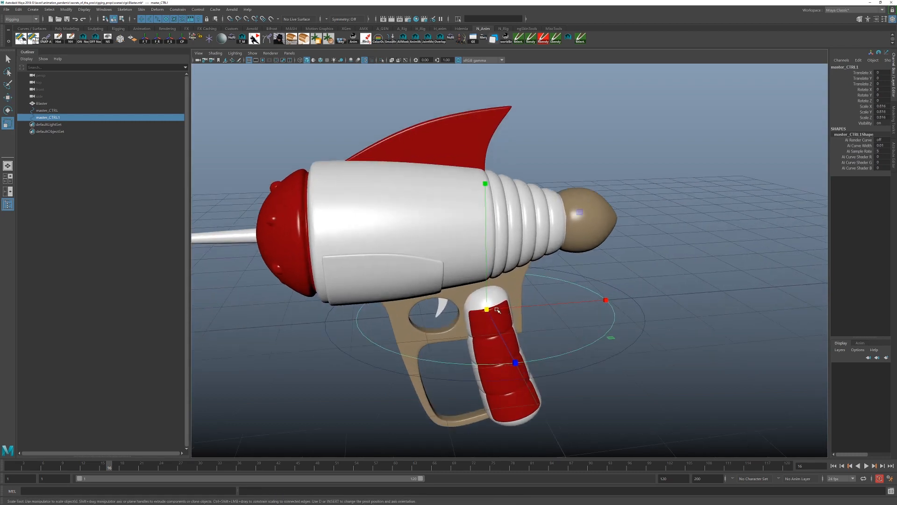
{"action": "middle_click_drag", "start_coordinate": [500, 315], "coordinate": [479, 307], "text": "alt"}
{"action": "left_click", "coordinate": [170, 39]}
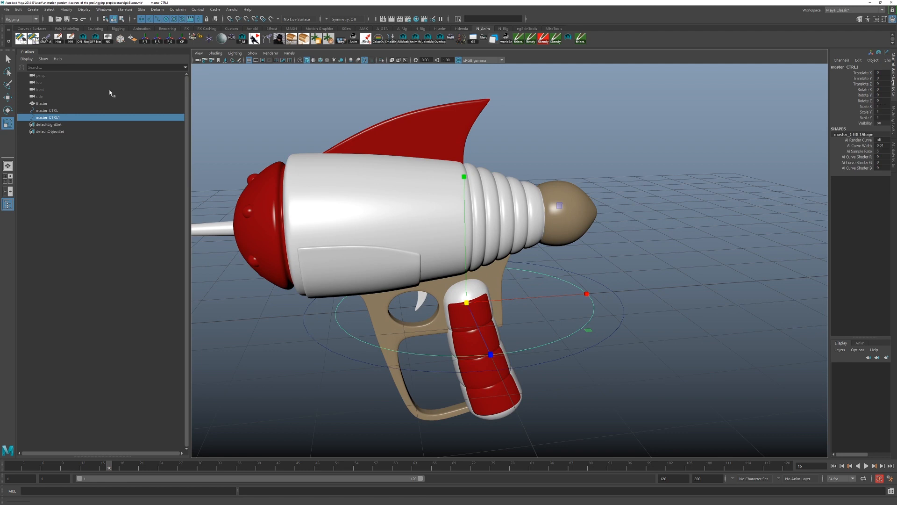
- Rename the duplicated inner circle as offset_CTRL
{"action": "double_click", "coordinate": [46, 118]}
{"action": "double_click", "coordinate": [42, 117]}
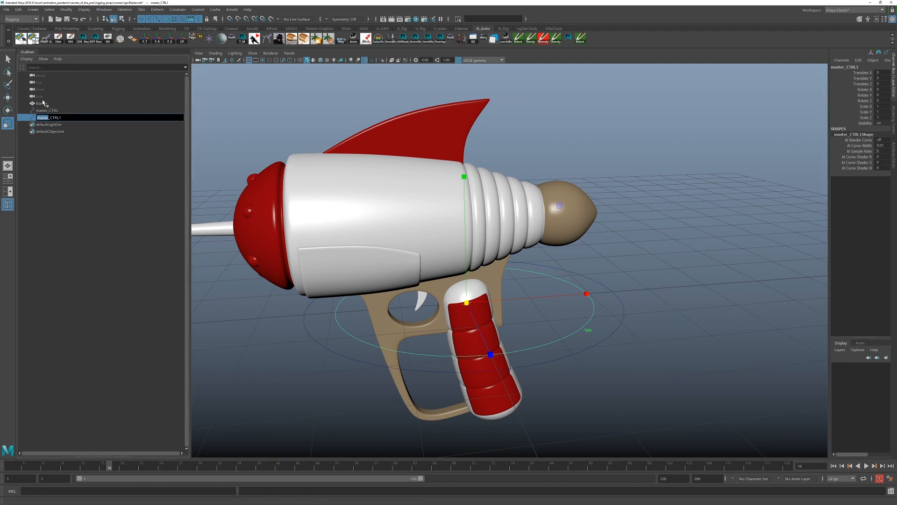
{"action": "type", "text": "offse"}
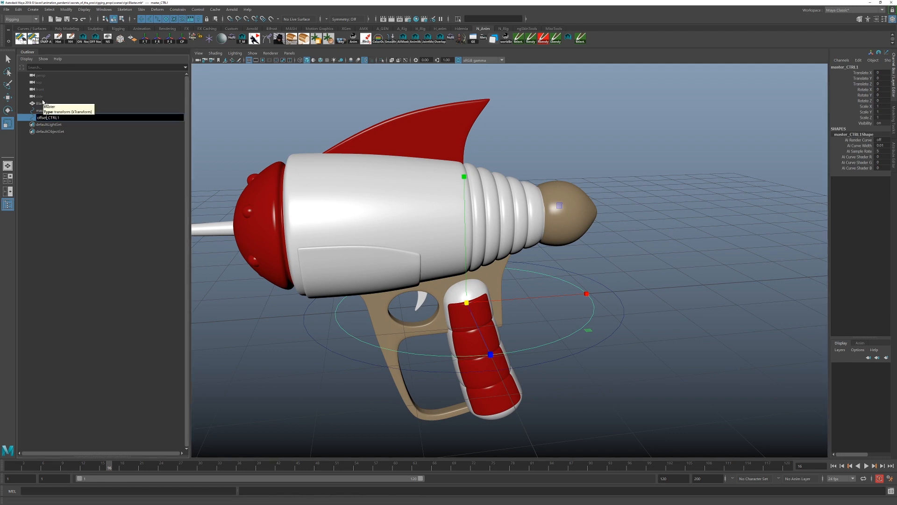
{"action": "key", "text": "Return"}
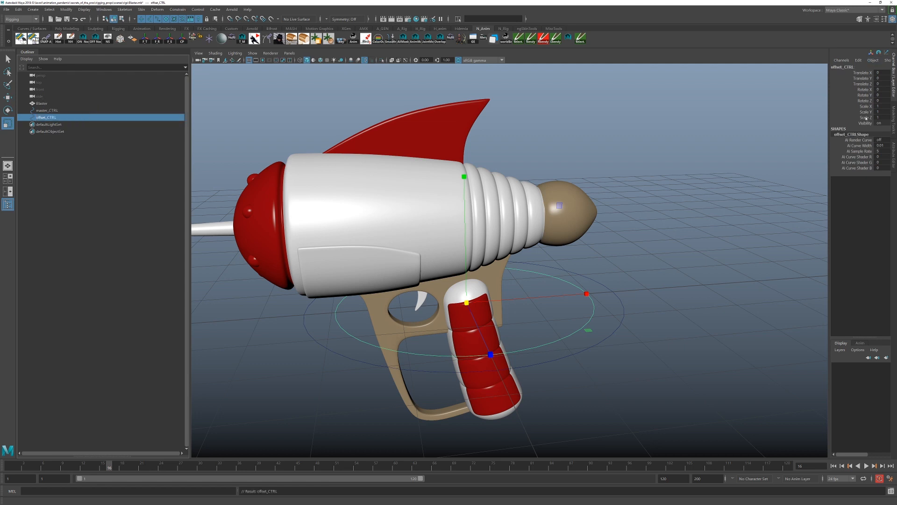
- Parent offset_CTRL under master_CTRL and expand the master_CTRL hierarchy
{"action": "left_click", "coordinate": [623, 306]}
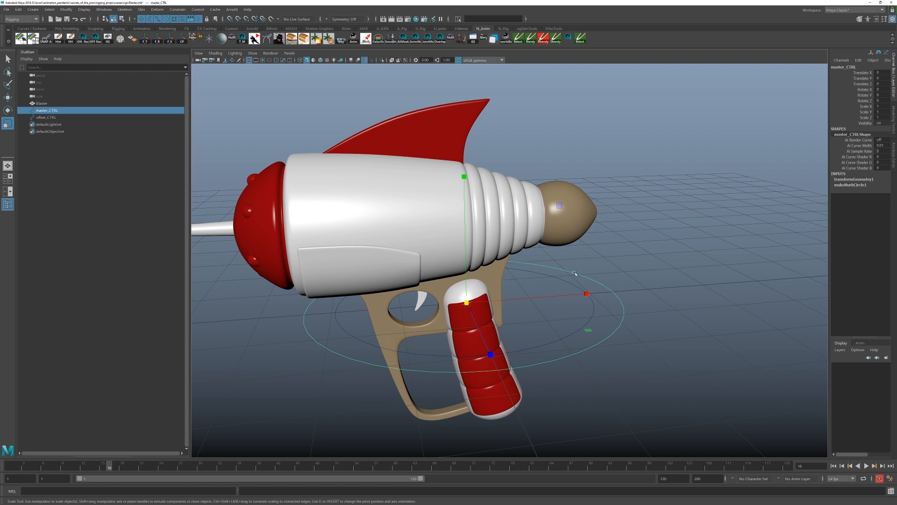
{"action": "left_click", "coordinate": [557, 346]}
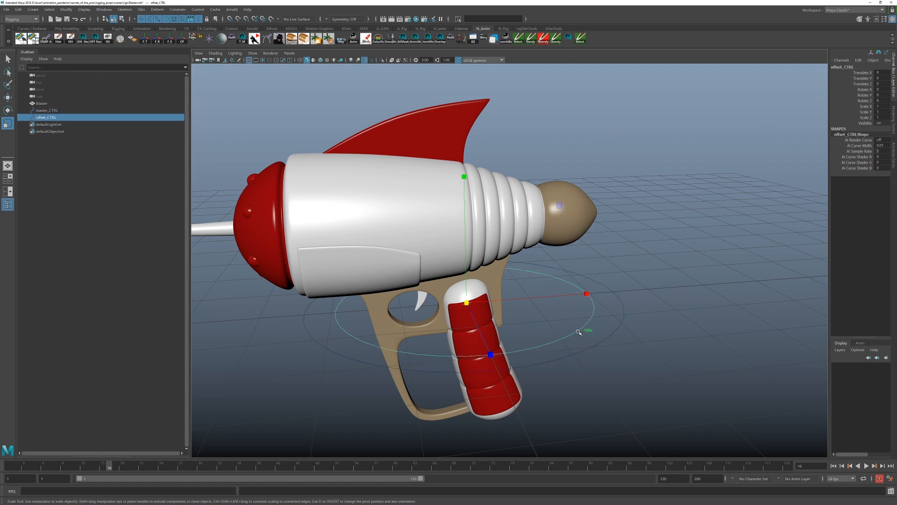
{"action": "left_click", "coordinate": [606, 359]}
{"action": "left_click_drag", "start_coordinate": [602, 331], "coordinate": [614, 355]}
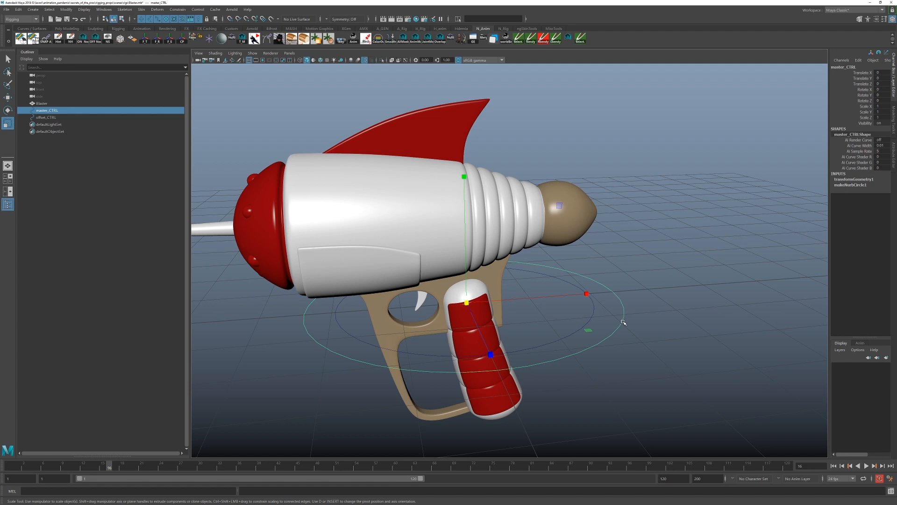
{"action": "left_click", "coordinate": [552, 344]}
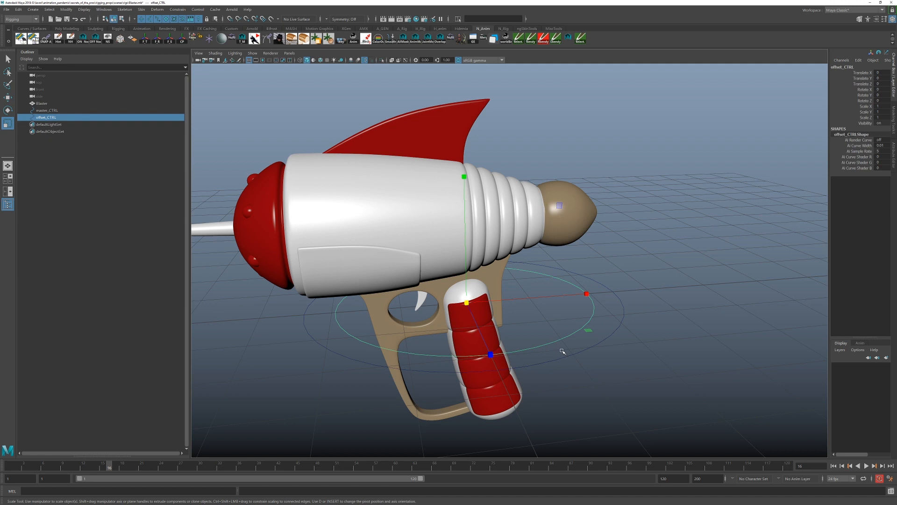
{"action": "left_click", "coordinate": [575, 361], "text": "shift"}
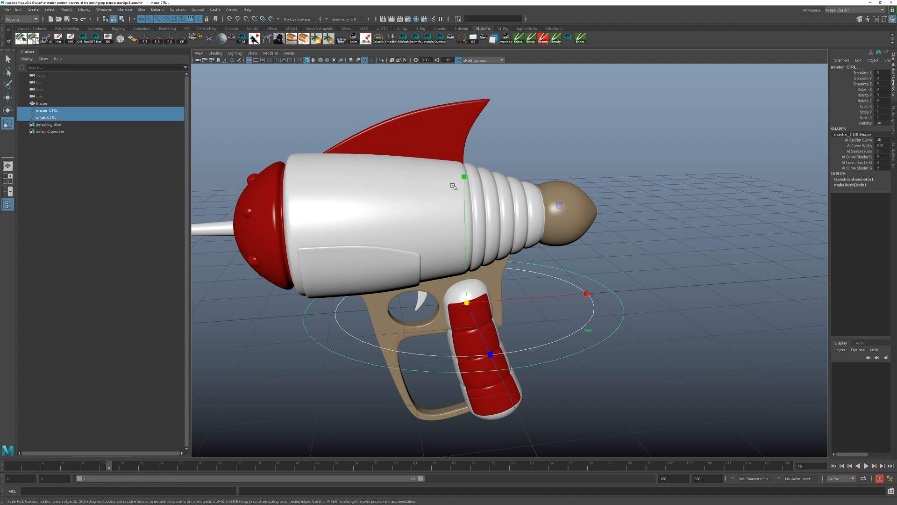
{"action": "key", "text": "p"}
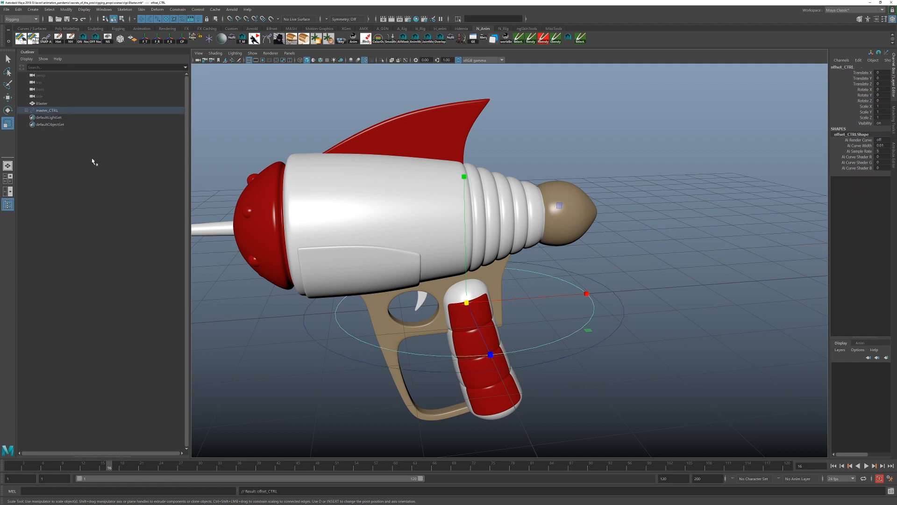
{"action": "left_click", "coordinate": [25, 111]}
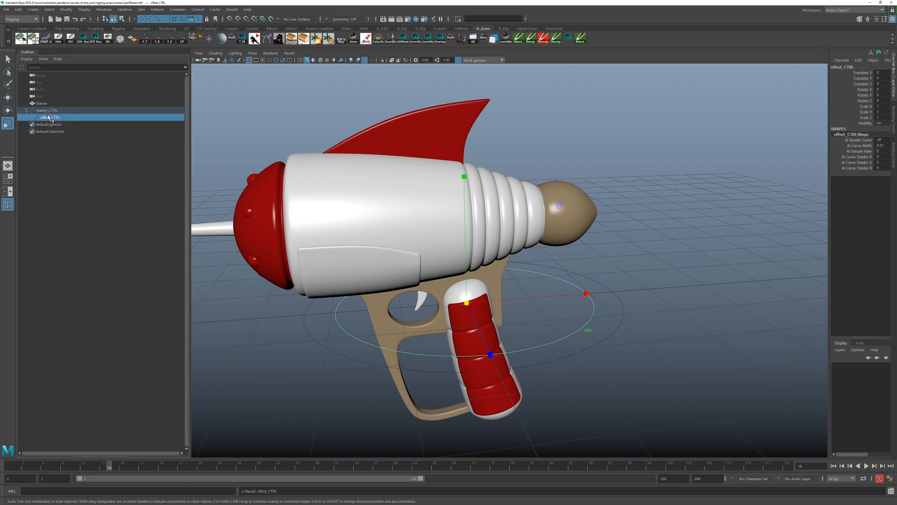
{"action": "left_click", "coordinate": [48, 111]}
{"action": "left_click", "coordinate": [49, 117]}
- Test-move master_CTRL together with its child circle, undo the move, and highlight its translate and rotate channels
{"action": "left_click", "coordinate": [617, 326]}
{"action": "key", "text": "w"}
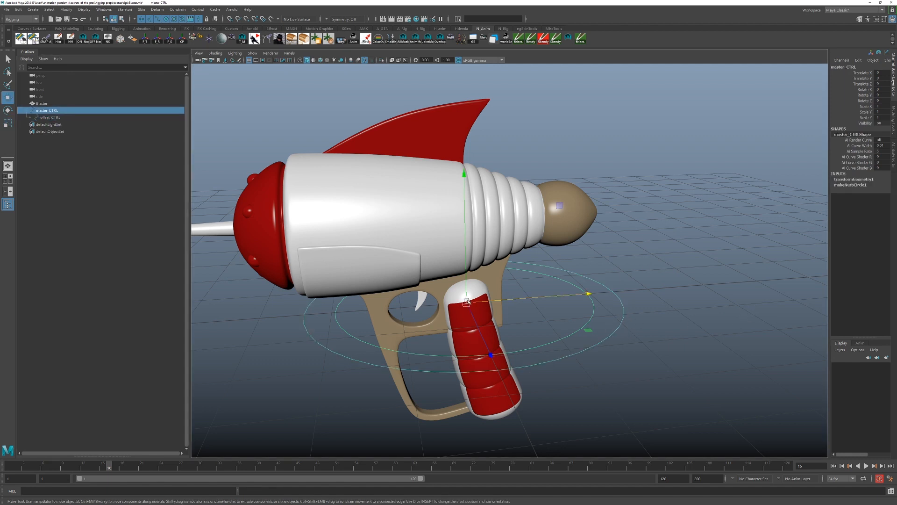
{"action": "left_click_drag", "start_coordinate": [467, 300], "coordinate": [576, 316]}
{"action": "key", "text": "ctrl+z"}
{"action": "left_click_drag", "start_coordinate": [871, 73], "coordinate": [866, 104]}
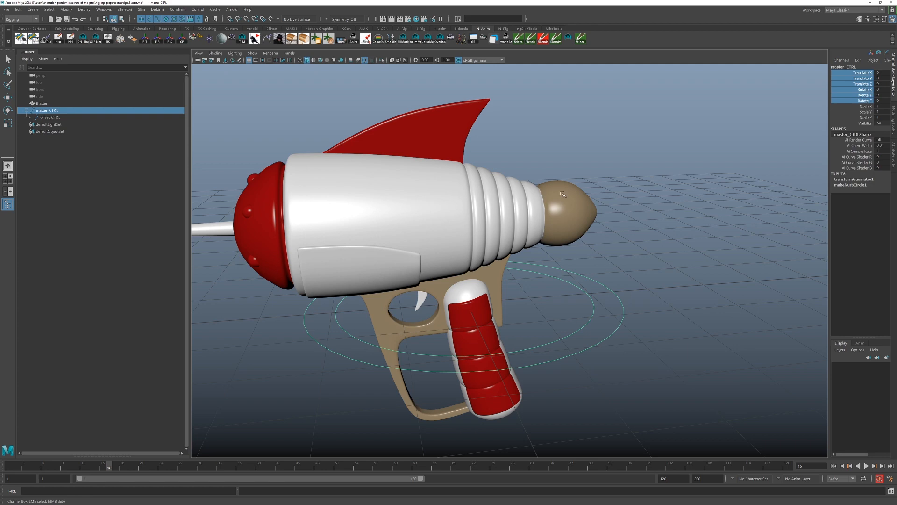
- Group the Blaster mesh on its own and name the group gun_GEO_GRP
{"action": "left_click_drag", "start_coordinate": [509, 255], "coordinate": [494, 239], "text": "alt"}
{"action": "right_click_drag", "start_coordinate": [494, 238], "coordinate": [450, 234], "text": "alt"}
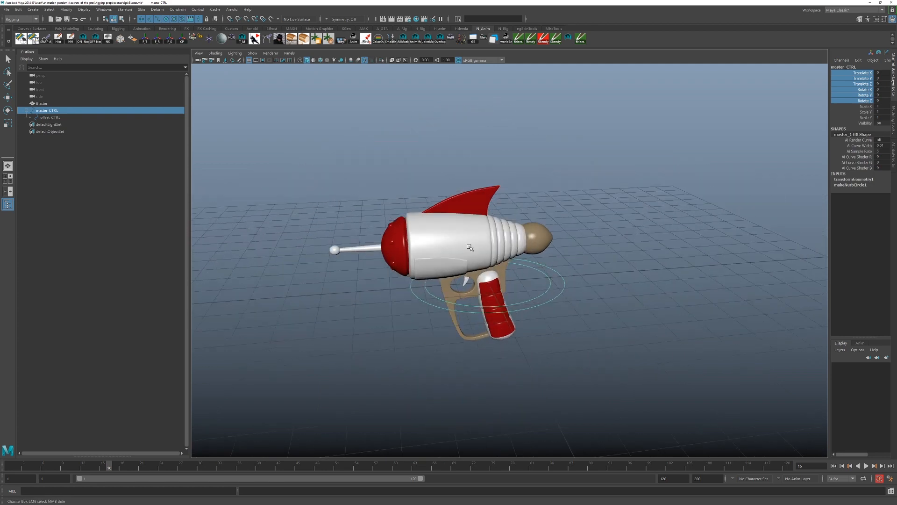
{"action": "left_click", "coordinate": [470, 198]}
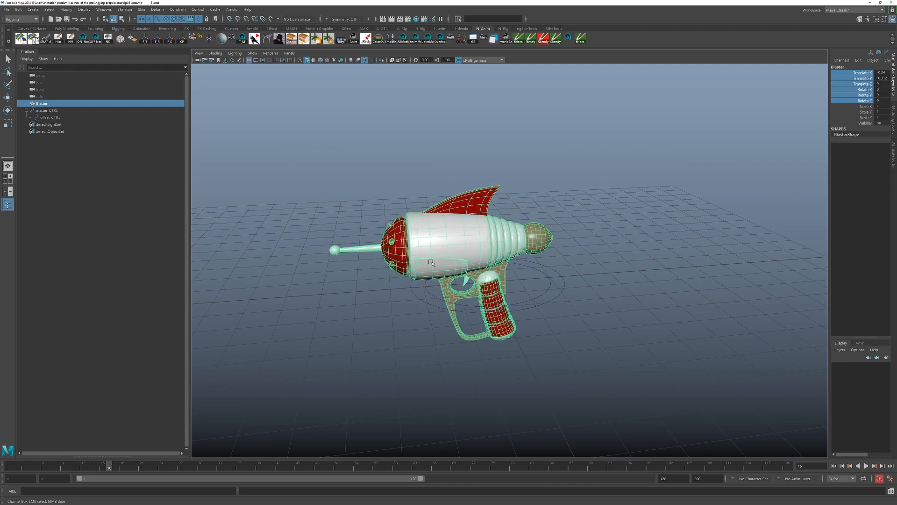
{"action": "right_click_drag", "start_coordinate": [432, 264], "coordinate": [455, 265], "text": "alt"}
{"action": "middle_click_drag", "start_coordinate": [523, 271], "coordinate": [532, 267], "text": "alt"}
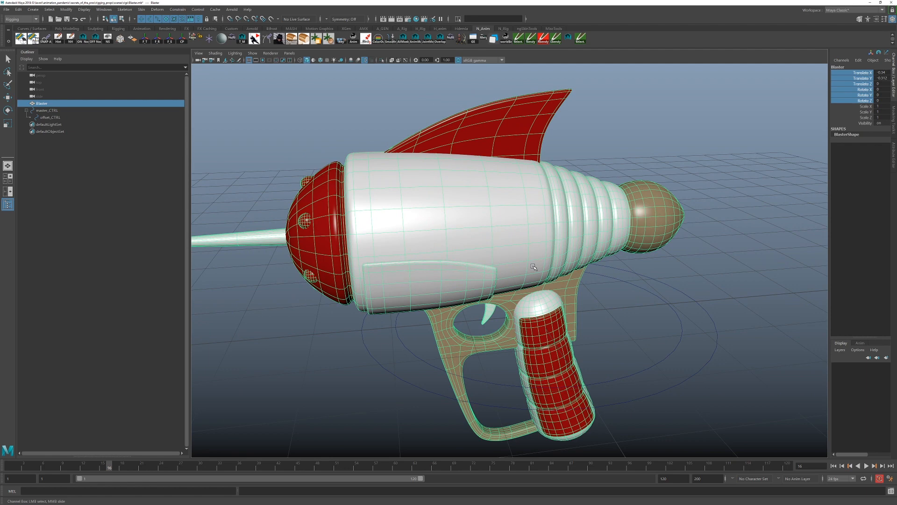
{"action": "scroll", "coordinate": [593, 327], "scroll_direction": "down", "scroll_amount": 3}
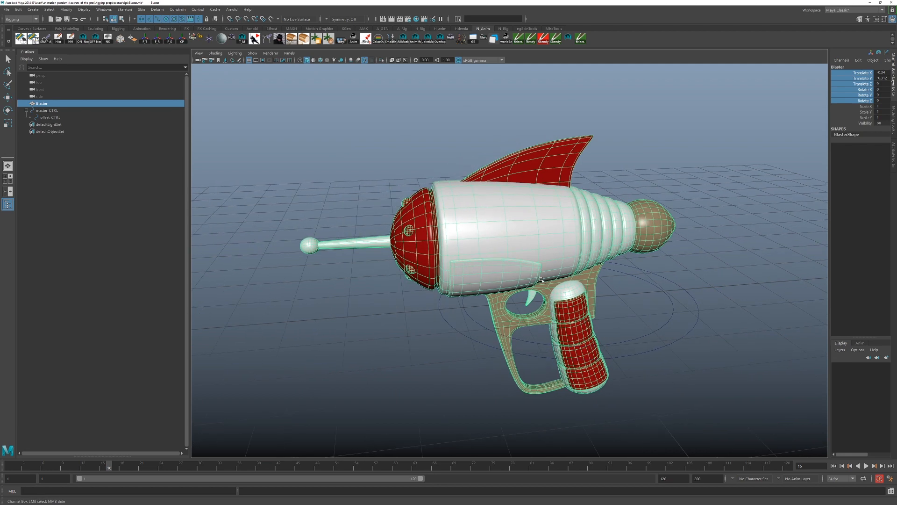
{"action": "key", "text": "ctrl+g"}
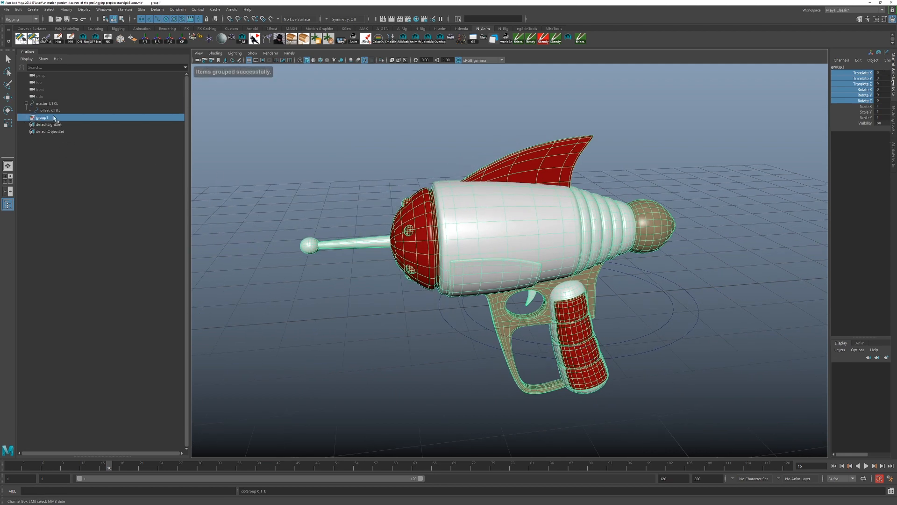
{"action": "double_click", "coordinate": [51, 118]}
{"action": "type", "text": "gun_GEO"}
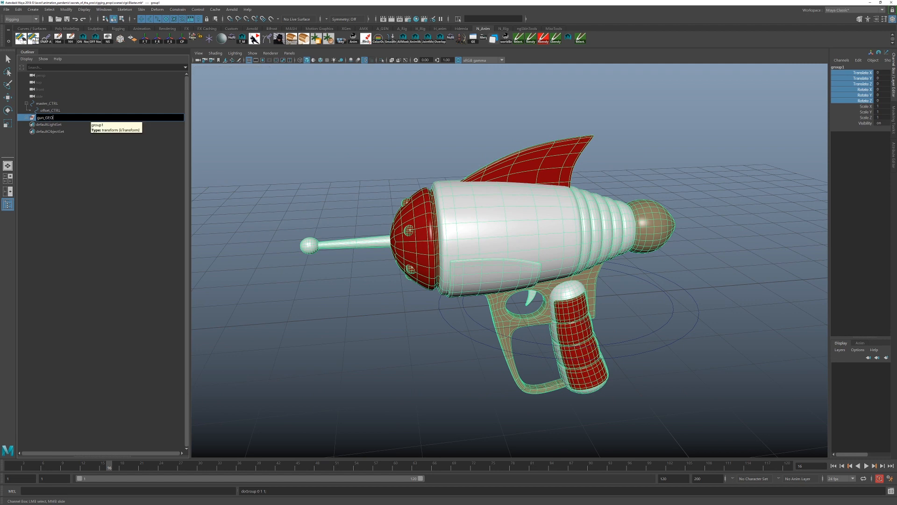
{"action": "type", "text": "_GRP"}
{"action": "key", "text": "Return"}
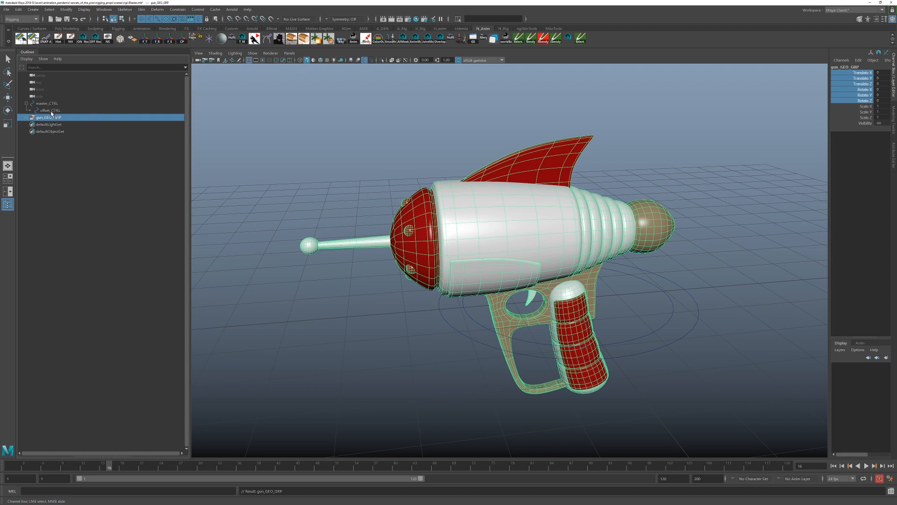
- Parent-constrain gun_GEO_GRP to offset_CTRL
{"action": "left_click", "coordinate": [26, 117]}
{"action": "left_click", "coordinate": [50, 111]}
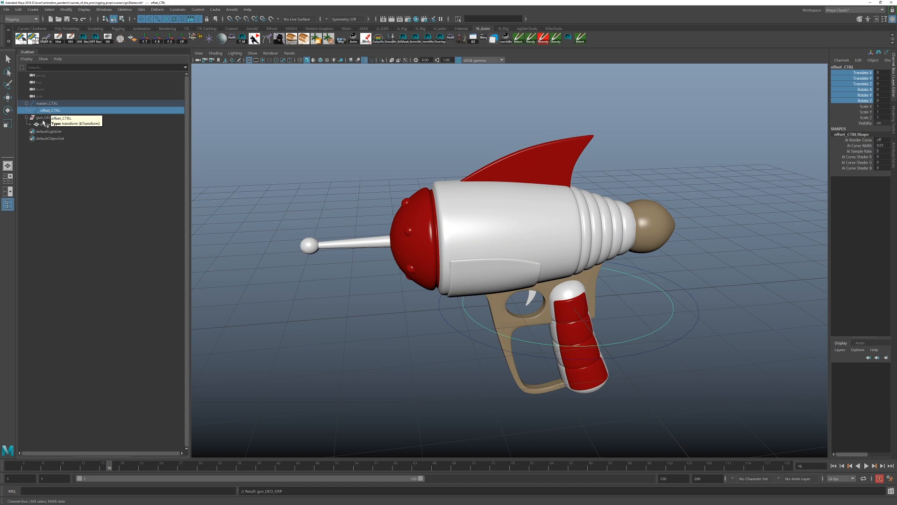
{"action": "left_click", "coordinate": [42, 117], "text": "ctrl"}
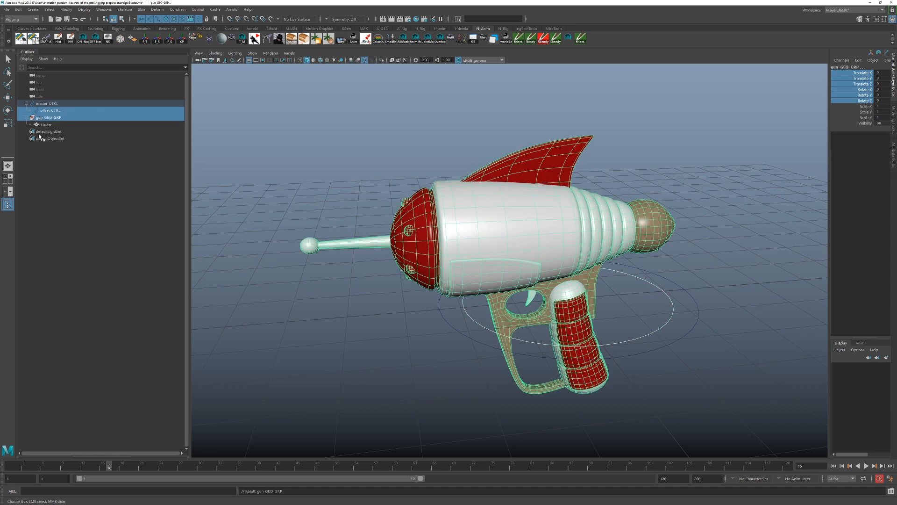
{"action": "left_click", "coordinate": [178, 9]}
{"action": "left_click", "coordinate": [191, 28]}
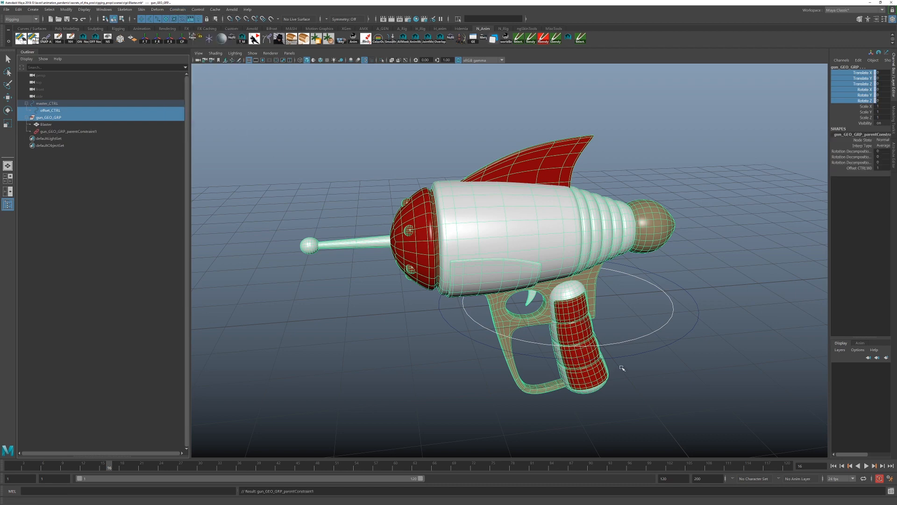
- Test the parent constraint by moving offset_CTRL and master_CTRL in turn, undoing each move
{"action": "left_click", "coordinate": [660, 304]}
{"action": "key", "text": "w"}
{"action": "left_click_drag", "start_coordinate": [568, 301], "coordinate": [475, 335]}
{"action": "key", "text": "ctrl+z"}
{"action": "left_click", "coordinate": [649, 349]}
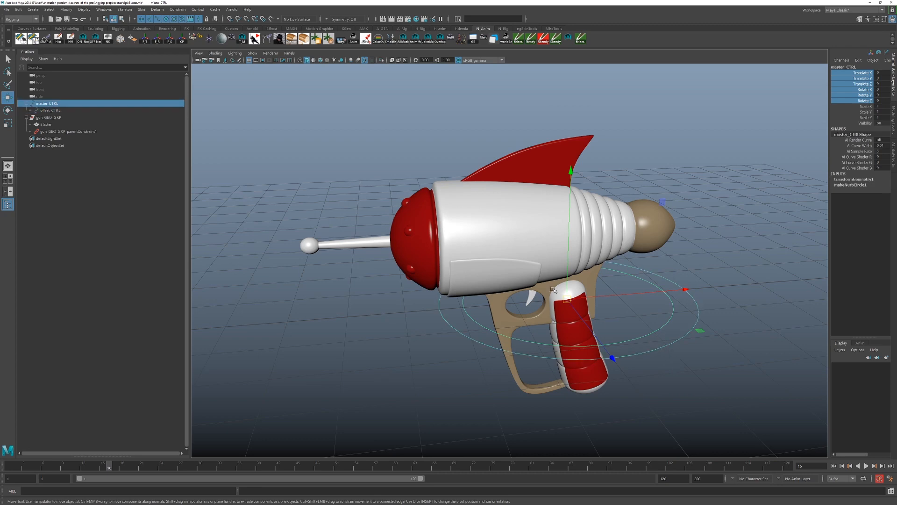
{"action": "left_click_drag", "start_coordinate": [567, 298], "coordinate": [535, 324]}
{"action": "key", "text": "ctrl+z"}
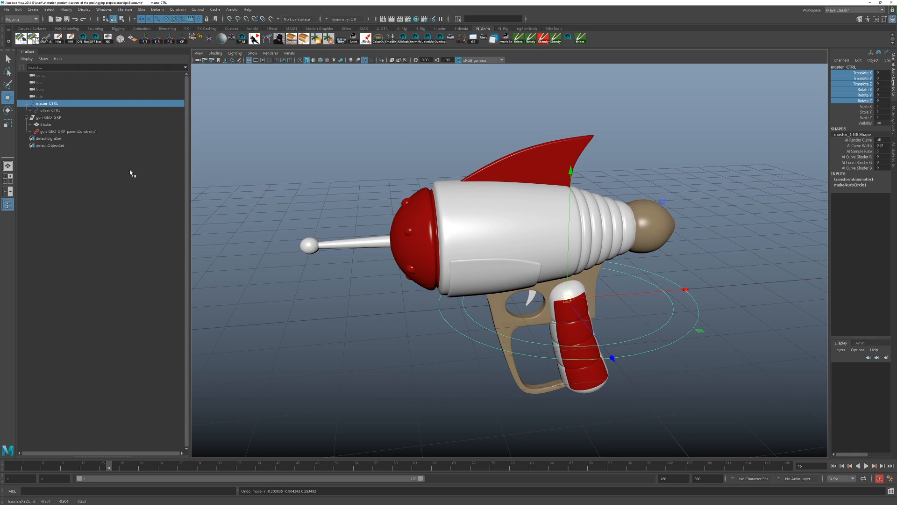
- Collapse the master_CTRL and gun_GEO_GRP hierarchies and clear the selection
{"action": "left_click", "coordinate": [26, 104]}
{"action": "left_click", "coordinate": [26, 111]}
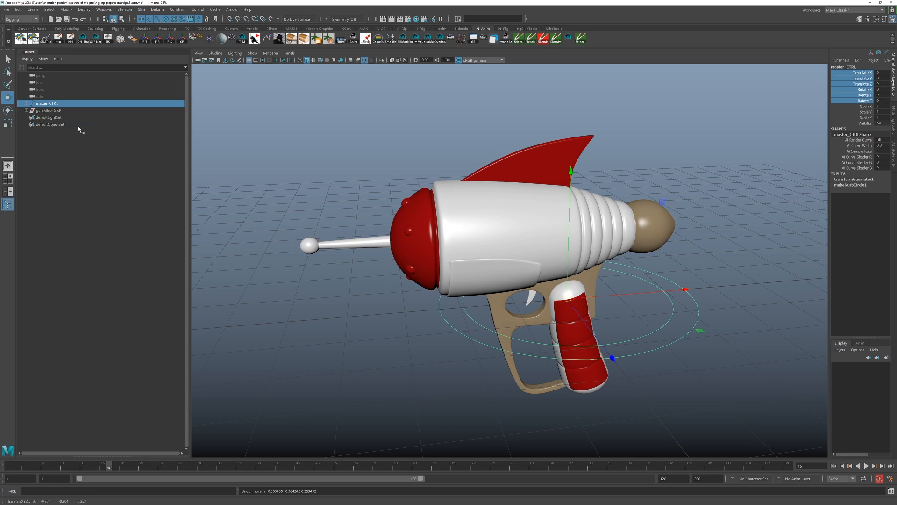
{"action": "left_click", "coordinate": [331, 312]}
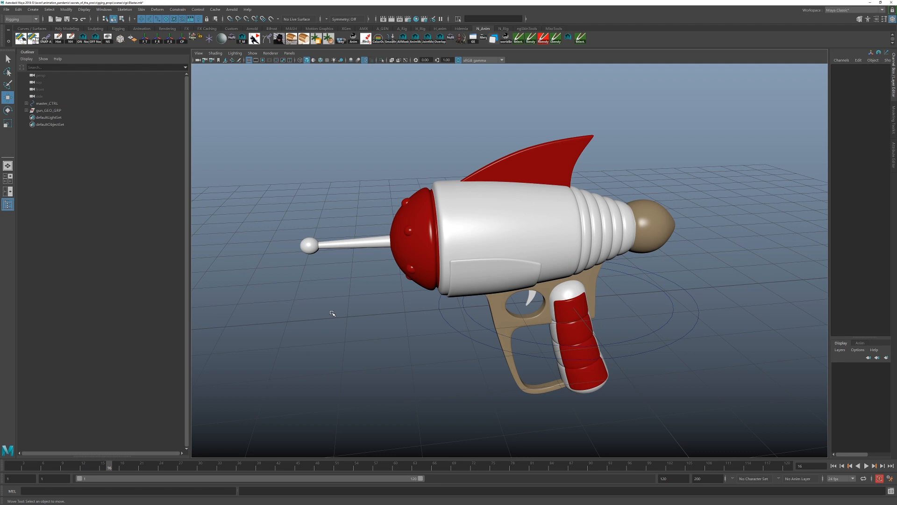
{"action": "left_click", "coordinate": [468, 314]}
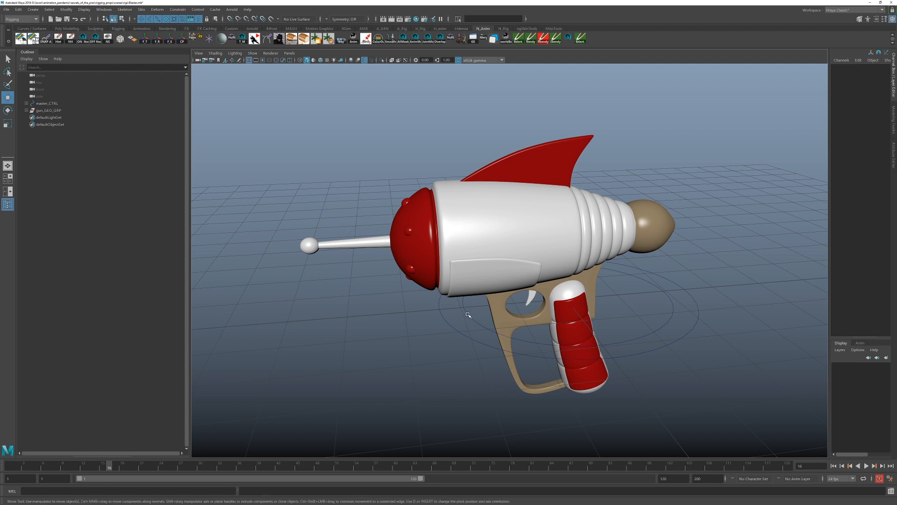
{"action": "left_click", "coordinate": [368, 320]}
- Create a new NURBS circle at the origin for another control
{"action": "left_click", "coordinate": [33, 10]}
{"action": "mouse_move", "coordinate": [70, 27]}
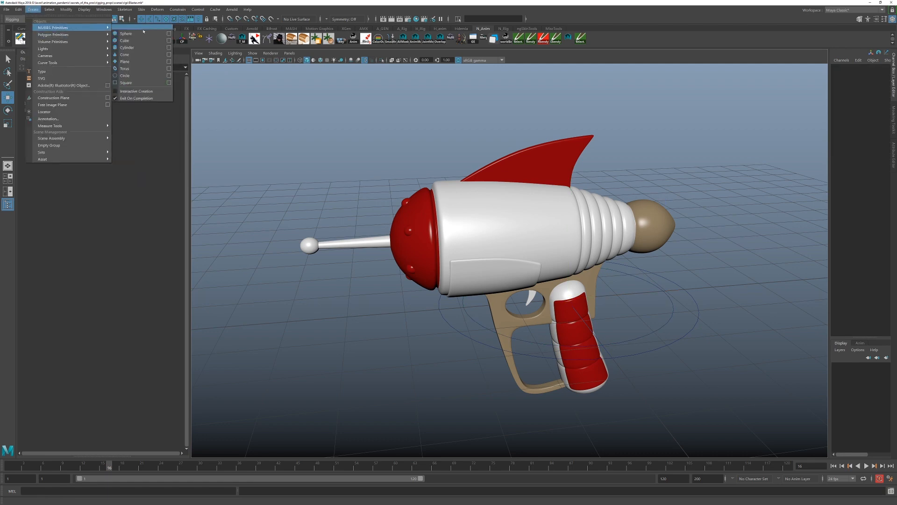
{"action": "left_click", "coordinate": [125, 75]}
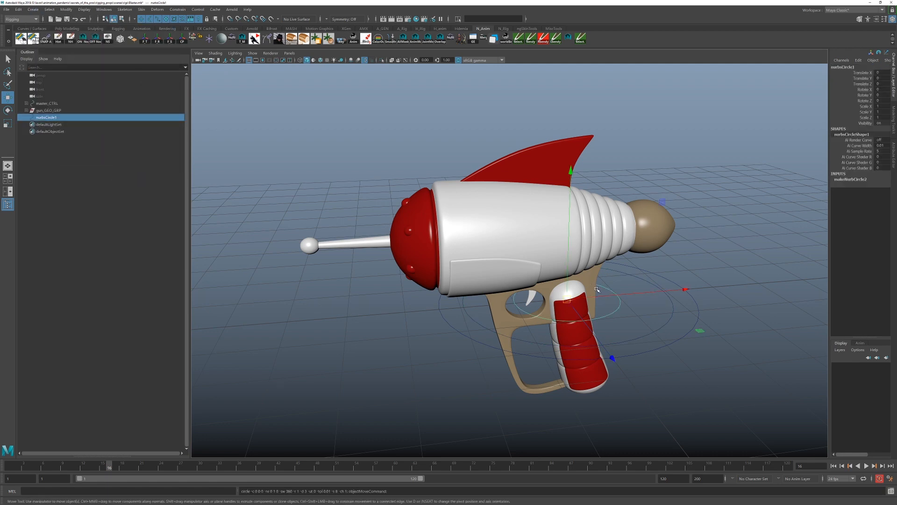
- Lower the new circle to the middle of the grip, about -0.87 in Y
{"action": "left_click_drag", "start_coordinate": [627, 320], "coordinate": [592, 304], "text": "alt"}
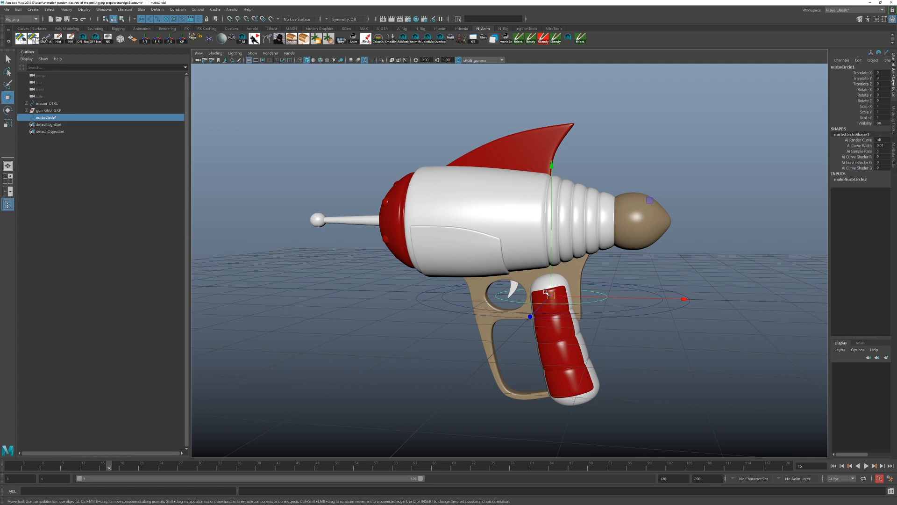
{"action": "right_click_drag", "start_coordinate": [494, 300], "coordinate": [540, 309], "text": "alt"}
{"action": "left_click_drag", "start_coordinate": [540, 309], "coordinate": [589, 304], "text": "alt"}
{"action": "middle_click_drag", "start_coordinate": [551, 300], "coordinate": [476, 304], "text": "alt"}
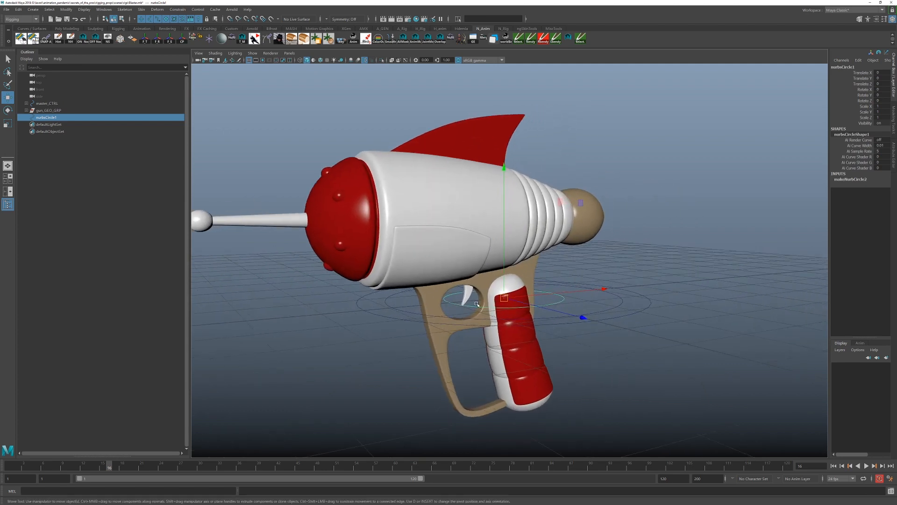
{"action": "left_click_drag", "start_coordinate": [476, 304], "coordinate": [455, 304], "text": "alt"}
{"action": "right_click_drag", "start_coordinate": [467, 304], "coordinate": [542, 322], "text": "alt"}
{"action": "left_click_drag", "start_coordinate": [526, 323], "coordinate": [514, 326], "text": "alt"}
{"action": "middle_click_drag", "start_coordinate": [515, 328], "coordinate": [509, 304], "text": "alt"}
{"action": "right_click_drag", "start_coordinate": [510, 306], "coordinate": [521, 316], "text": "alt"}
{"action": "left_click_drag", "start_coordinate": [521, 316], "coordinate": [521, 310], "text": "alt"}
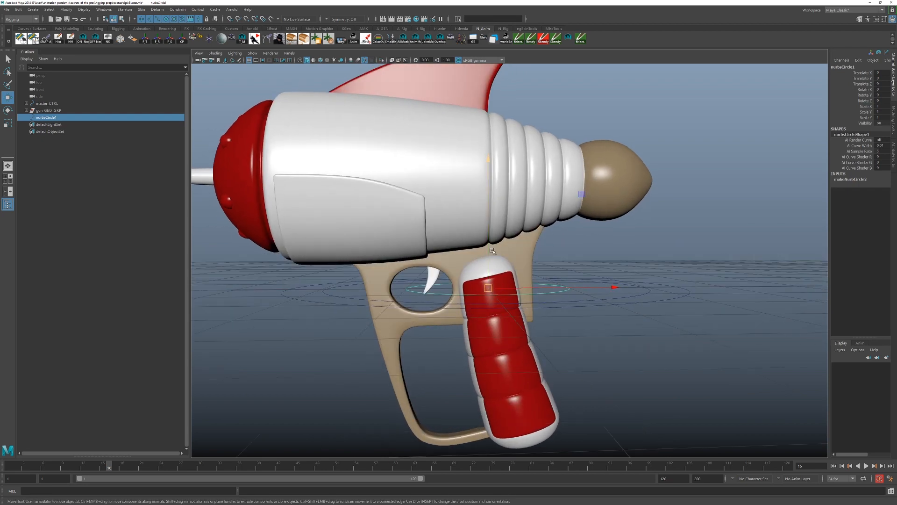
{"action": "left_click_drag", "start_coordinate": [493, 251], "coordinate": [498, 318]}
- Tilt the circle about 12.5 degrees in Z, centre it on the grip at about 0.225 in X, and freeze its rotation
{"action": "key", "text": "e"}
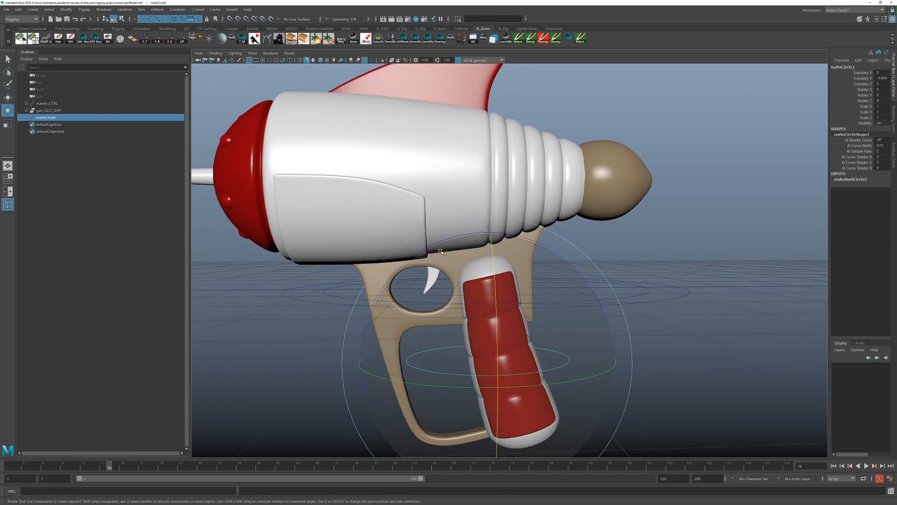
{"action": "left_click_drag", "start_coordinate": [440, 251], "coordinate": [427, 263]}
{"action": "key", "text": "w"}
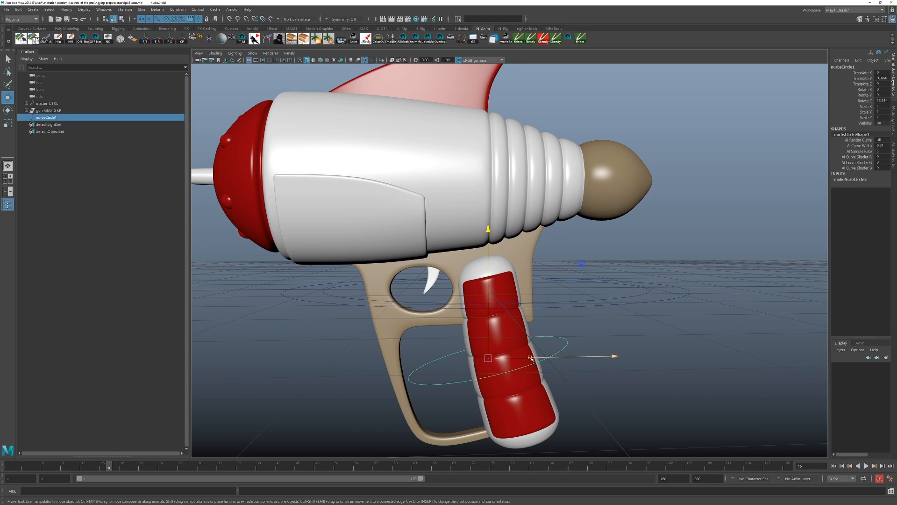
{"action": "left_click_drag", "start_coordinate": [532, 358], "coordinate": [550, 358]}
{"action": "left_click", "coordinate": [158, 38]}
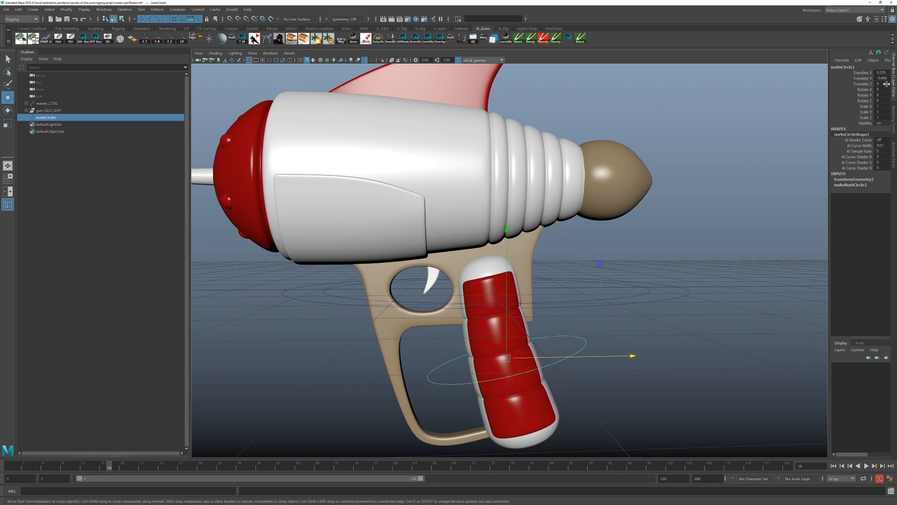
- Try rotating the frozen circle, and undo its freeze, tilt and placement back to the origin
{"action": "key", "text": "e"}
{"action": "left_click_drag", "start_coordinate": [568, 285], "coordinate": [578, 286]}
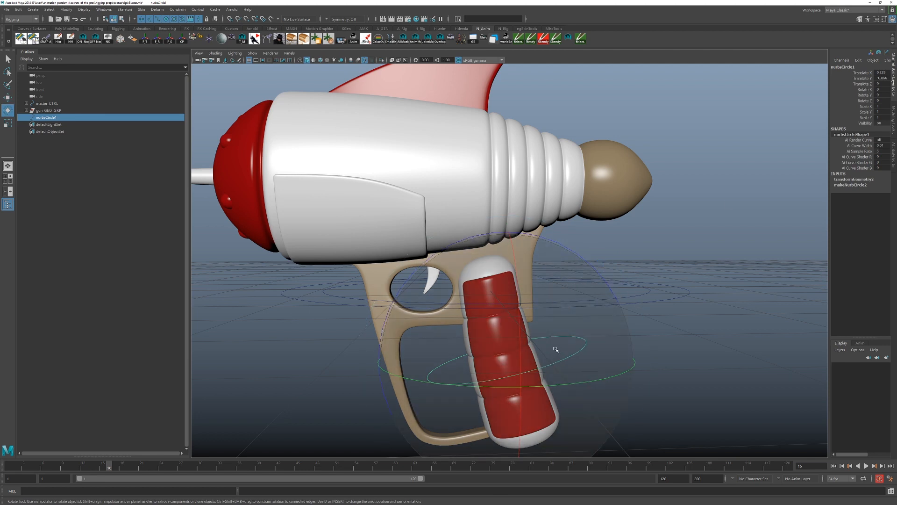
{"action": "key", "text": "ctrl+z"}
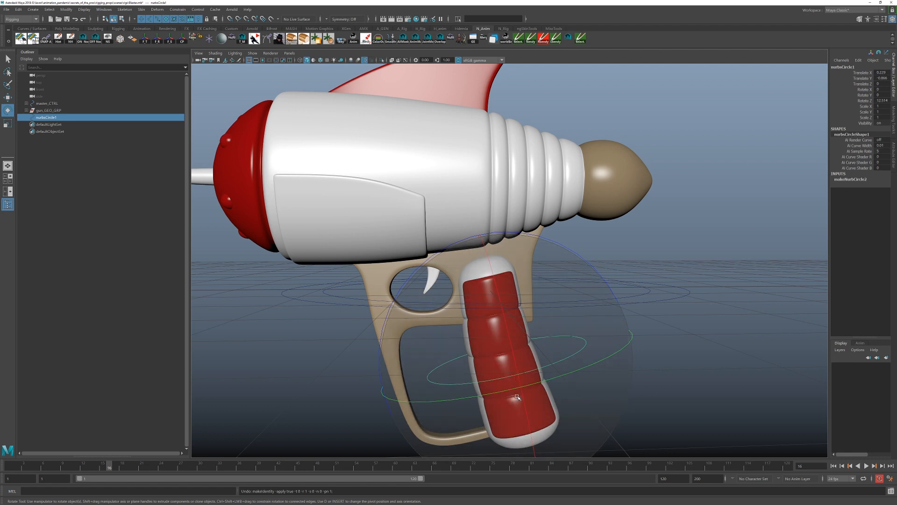
{"action": "key", "text": "ctrl+z"}
{"action": "key", "text": "ctrl+z"}
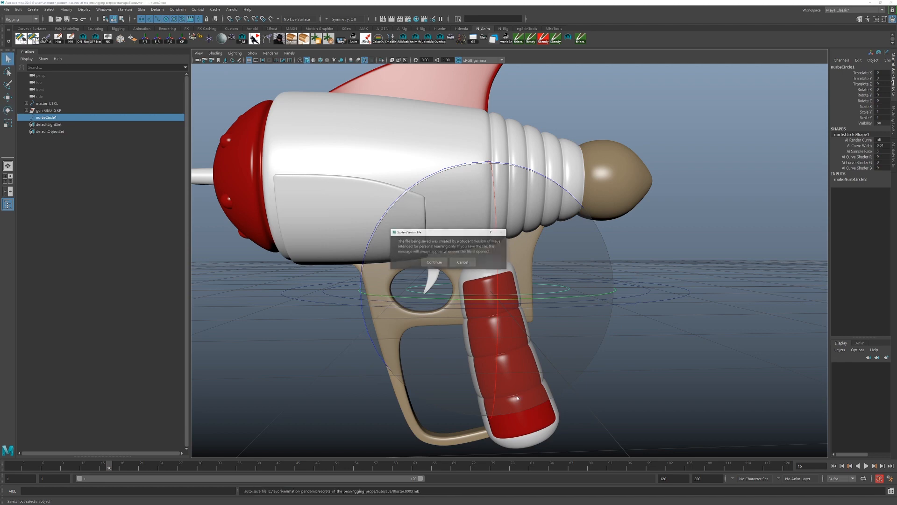
{"action": "left_click", "coordinate": [430, 261]}
{"action": "key", "text": "e"}
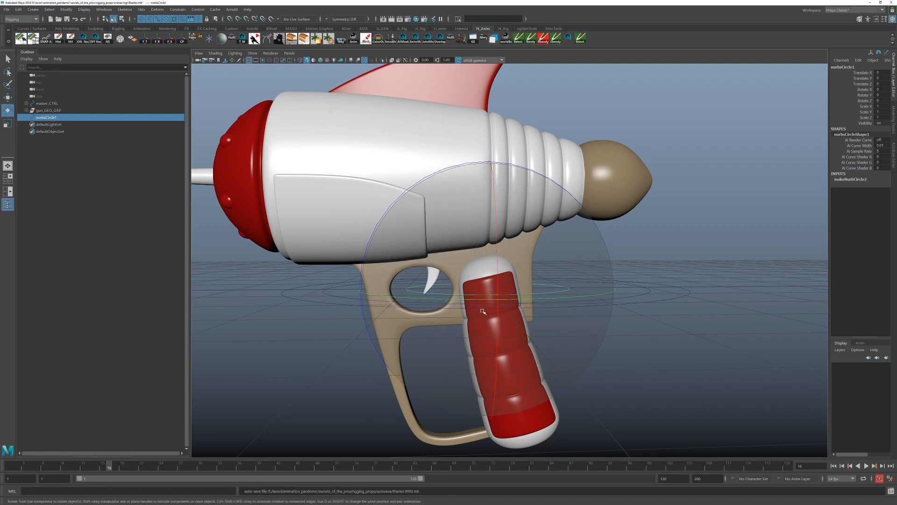
- Group the circle on its own and expand the new group in the hierarchy
{"action": "key", "text": "q"}
{"action": "mouse_move", "coordinate": [475, 283]}
{"action": "left_mouse_down", "text": "alt"}
{"action": "mouse_move", "coordinate": [463, 290]}
{"action": "mouse_move", "coordinate": [491, 285]}
{"action": "left_mouse_up", "text": "alt"}
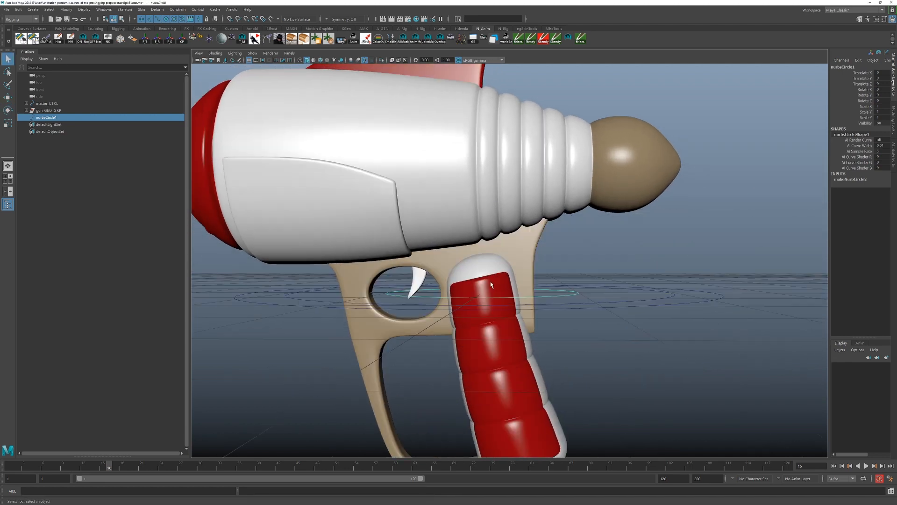
{"action": "key", "text": "ctrl+g"}
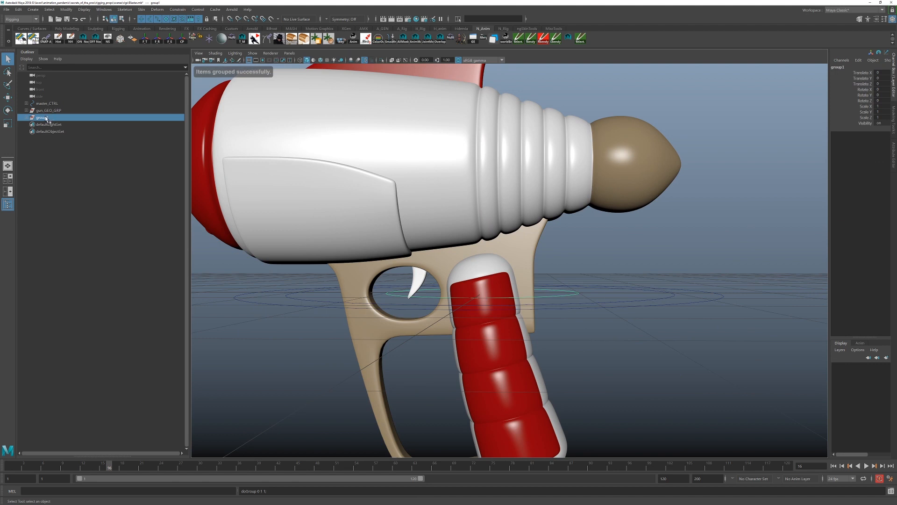
{"action": "key", "text": "w"}
{"action": "key", "text": "f"}
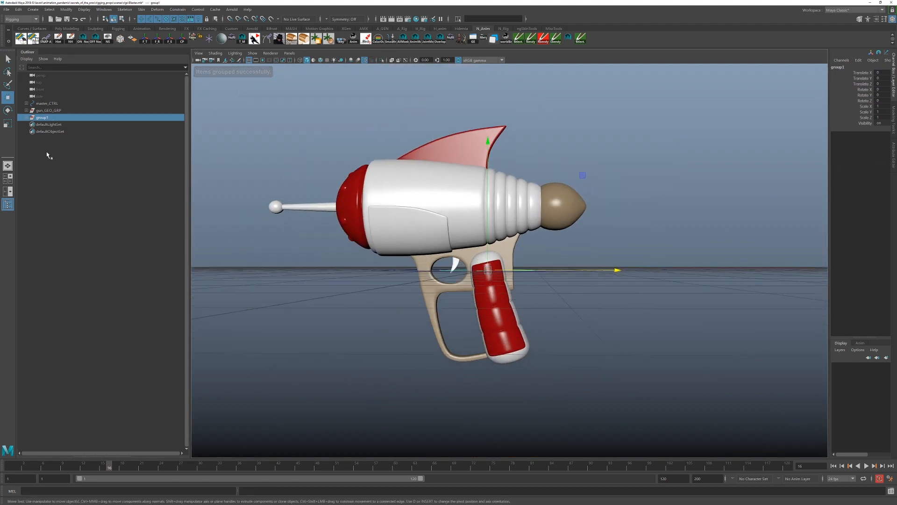
{"action": "left_click", "coordinate": [26, 117]}
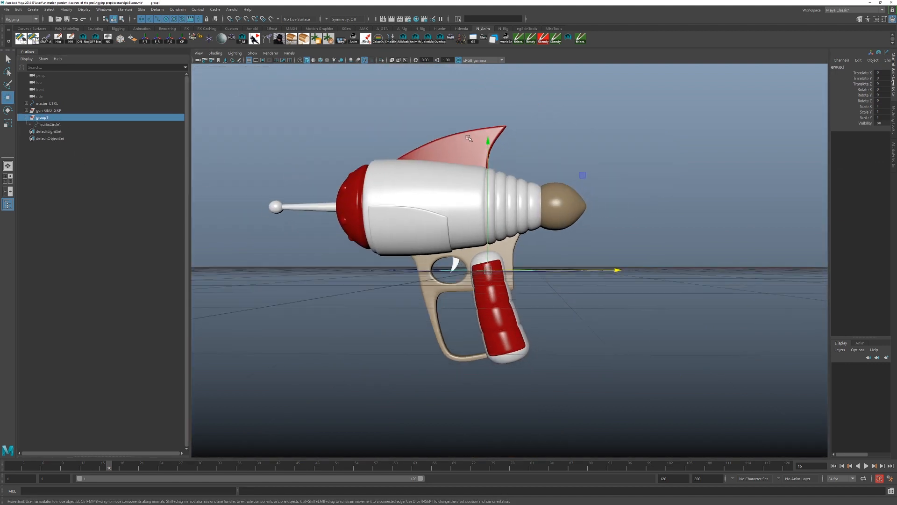
- Move the circle's group onto the middle of the grip, at about 0.127 in X and -0.609 in Y
{"action": "left_click_drag", "start_coordinate": [487, 139], "coordinate": [489, 179]}
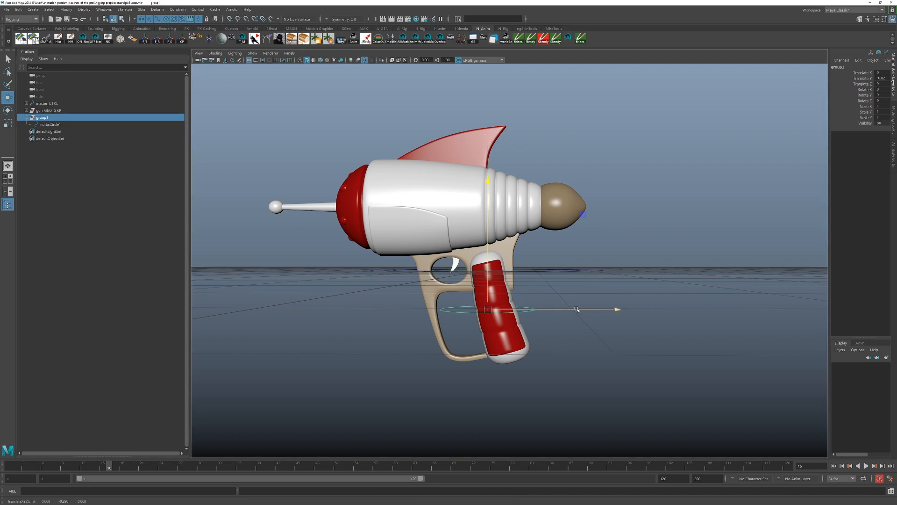
{"action": "left_click_drag", "start_coordinate": [584, 309], "coordinate": [591, 309]}
{"action": "left_click_drag", "start_coordinate": [496, 248], "coordinate": [496, 242]}
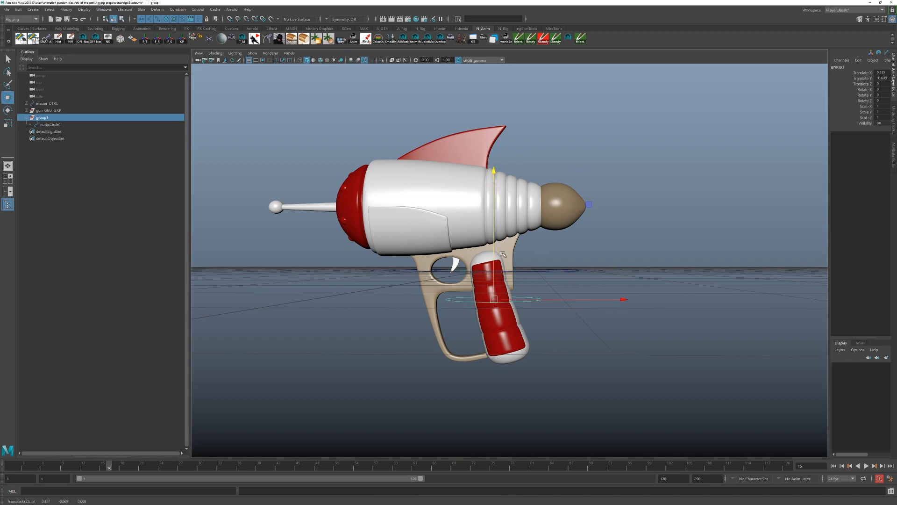
- Rotate the circle's group about 12.6 degrees in Z to match the slant of the grip
{"action": "key", "text": "e"}
{"action": "left_click_drag", "start_coordinate": [557, 256], "coordinate": [567, 215], "text": "alt"}
{"action": "left_click_drag", "start_coordinate": [537, 181], "coordinate": [510, 176]}
{"action": "left_click_drag", "start_coordinate": [560, 266], "coordinate": [495, 322], "text": "alt"}
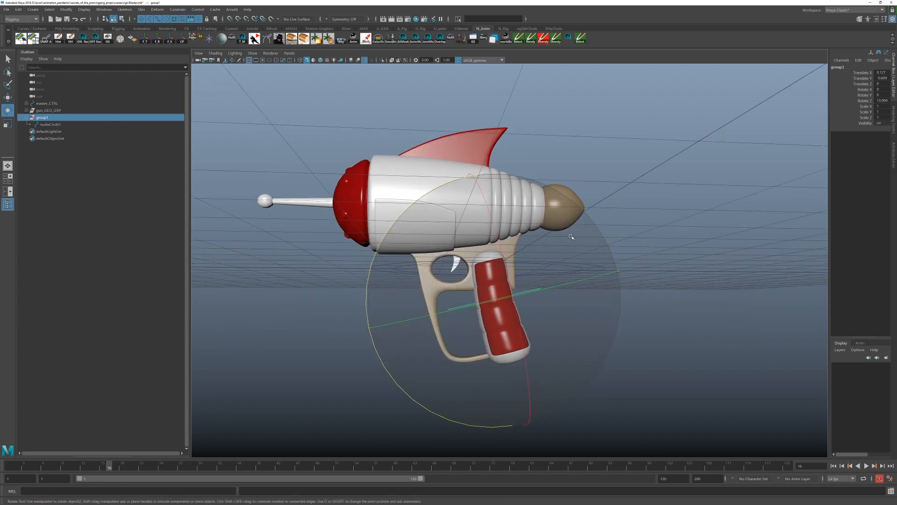
{"action": "left_click_drag", "start_coordinate": [389, 332], "coordinate": [414, 352]}
{"action": "key", "text": "q"}
{"action": "right_click_drag", "start_coordinate": [414, 352], "coordinate": [497, 362], "text": "alt"}
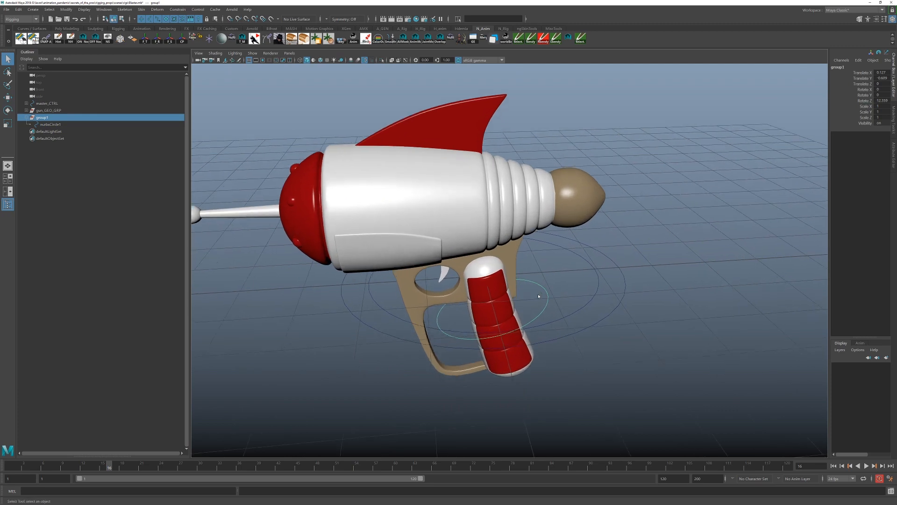
- Scale the circle's control vertices into a larger rounded-square outline around the grip, and return to object mode with nothing selected
{"action": "right_click_drag", "start_coordinate": [548, 294], "coordinate": [481, 294]}
{"action": "left_click_drag", "start_coordinate": [492, 328], "coordinate": [501, 347]}
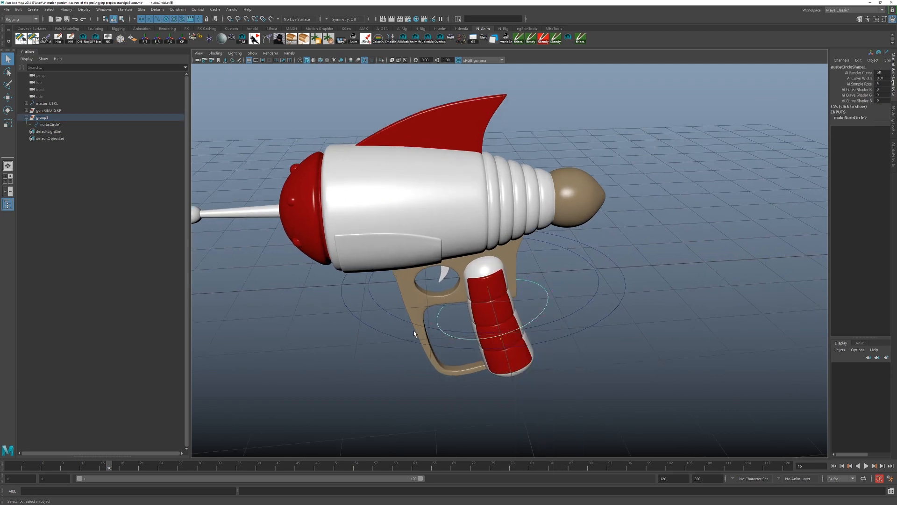
{"action": "left_click_drag", "start_coordinate": [563, 296], "coordinate": [503, 287], "text": "alt"}
{"action": "key", "text": "r"}
{"action": "left_click_drag", "start_coordinate": [457, 347], "coordinate": [623, 221]}
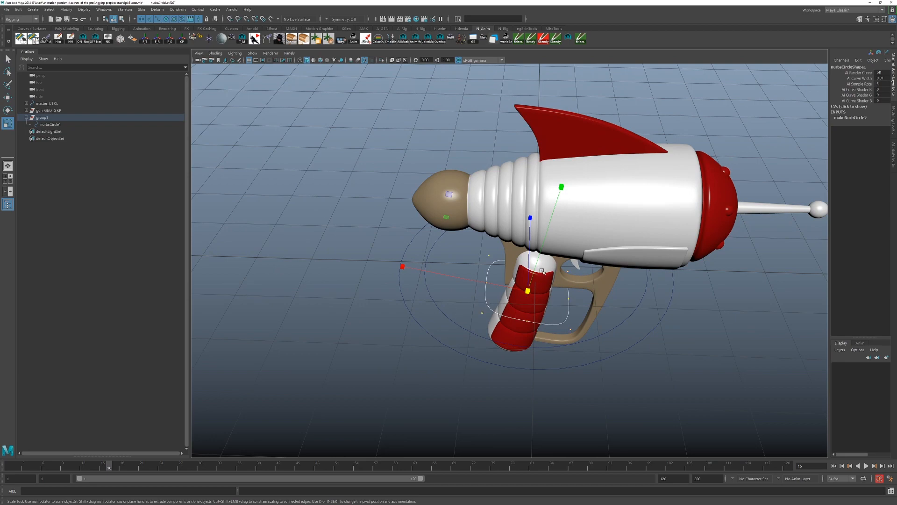
{"action": "left_click_drag", "start_coordinate": [526, 293], "coordinate": [551, 324]}
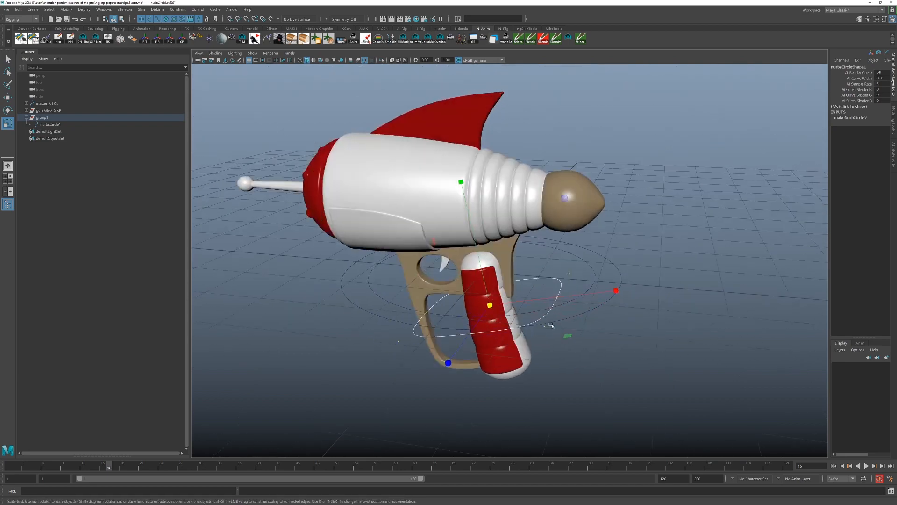
{"action": "key", "text": "F8"}
{"action": "left_click", "coordinate": [625, 371]}
{"action": "left_click_drag", "start_coordinate": [617, 386], "coordinate": [557, 341], "text": "alt"}
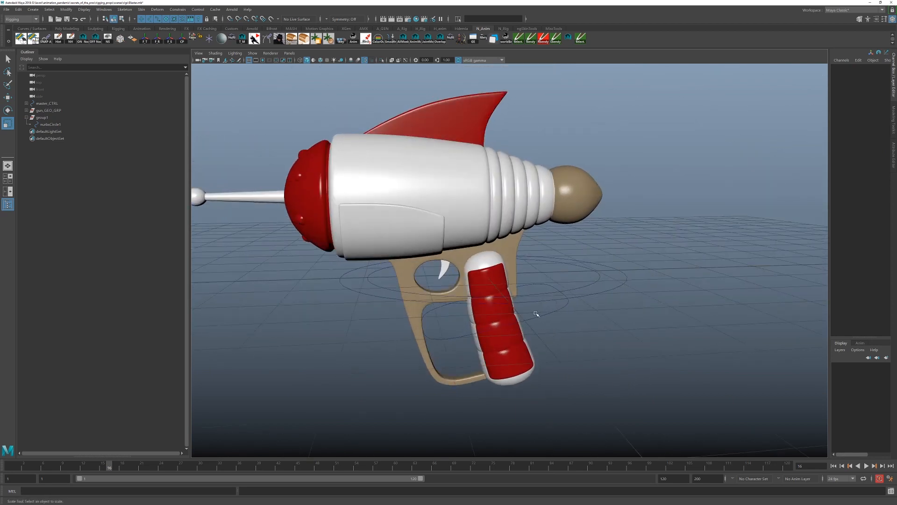
- Compare the transform values of the grip circle with those of its parent group
{"action": "left_click", "coordinate": [547, 333]}
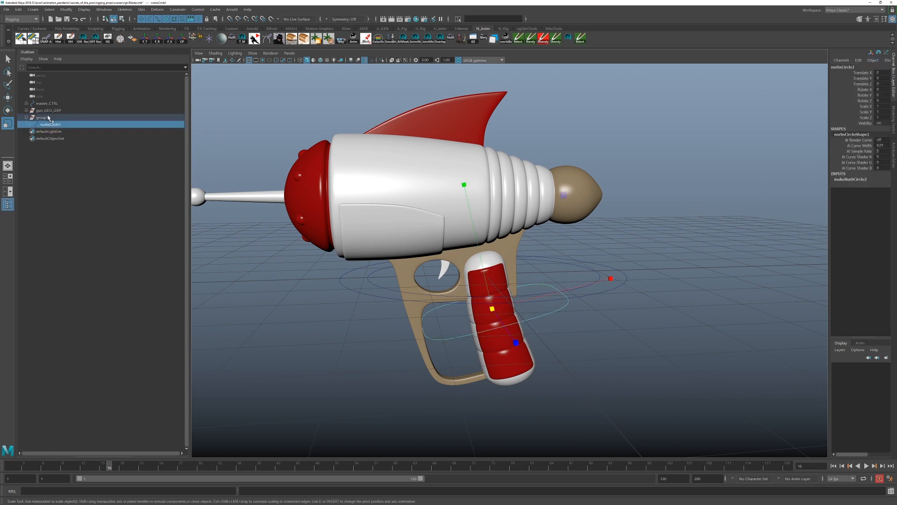
{"action": "left_click", "coordinate": [42, 119]}
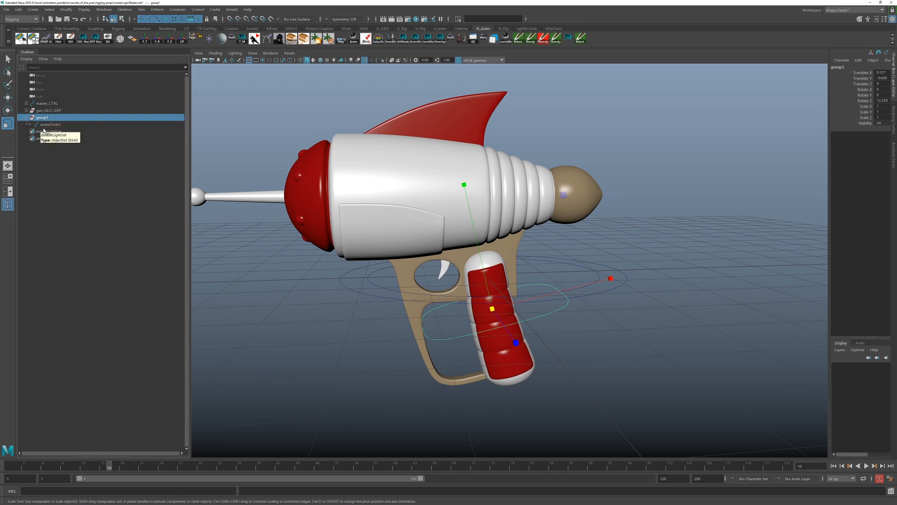
{"action": "left_click", "coordinate": [45, 126]}
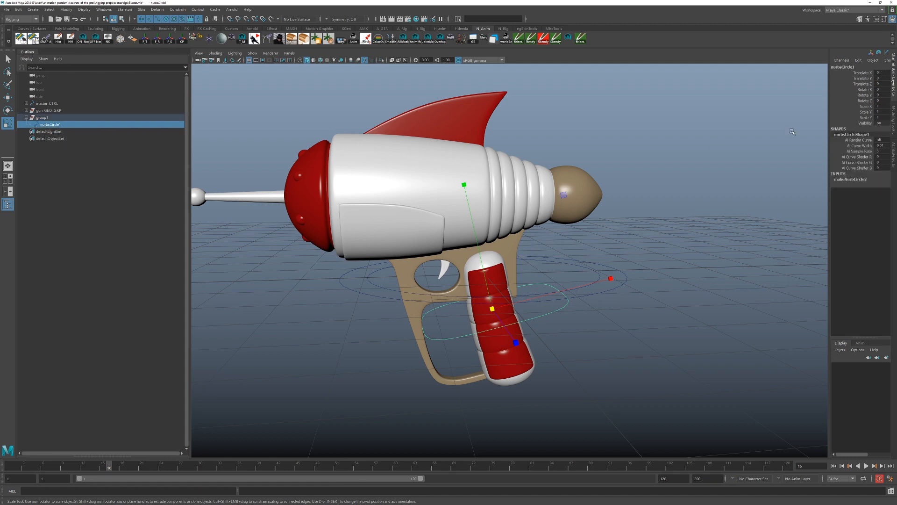
- Test the grip circle by moving it away from the gun and resetting its translation and X and Y rotation to 0
{"action": "key", "text": "w"}
{"action": "left_click_drag", "start_coordinate": [493, 306], "coordinate": [630, 42]}
{"action": "right_click_drag", "start_coordinate": [695, 150], "coordinate": [495, 120], "text": "alt"}
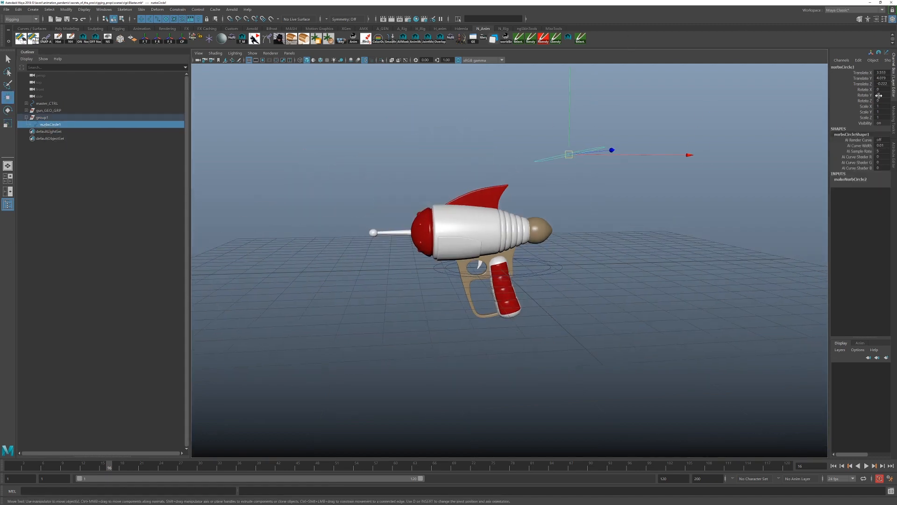
{"action": "left_click_drag", "start_coordinate": [879, 95], "coordinate": [885, 66]}
{"action": "type", "text": "0"}
{"action": "key", "text": "Return"}
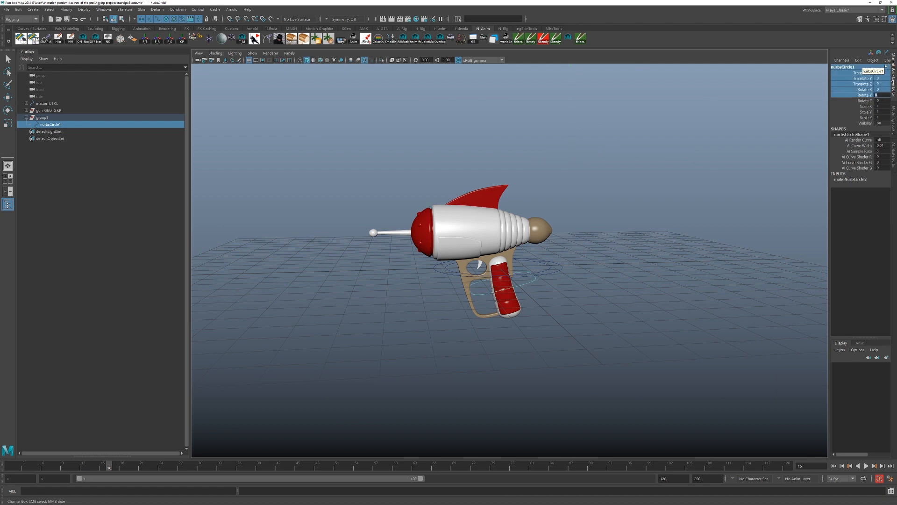
{"action": "right_click_drag", "start_coordinate": [461, 166], "coordinate": [664, 159], "text": "alt"}
- Rename the grip circle as hand_CTRL
{"action": "left_click", "coordinate": [51, 127]}
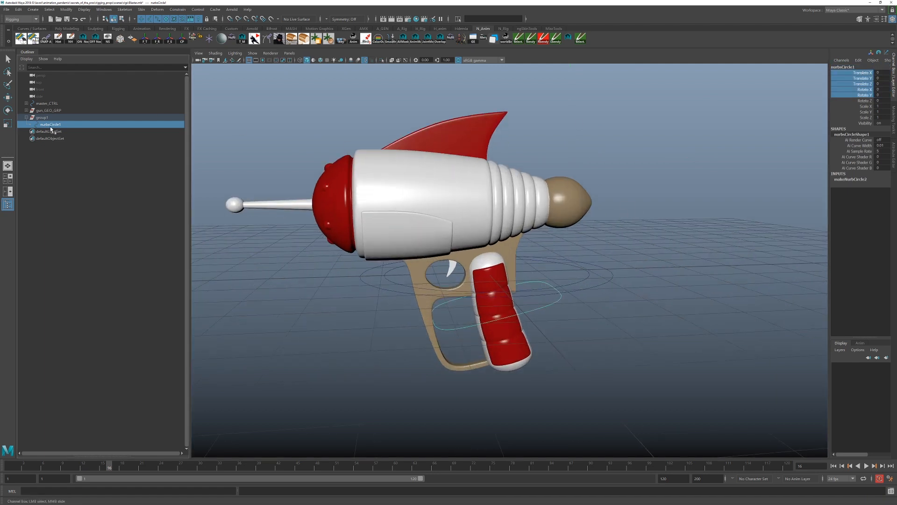
{"action": "double_click", "coordinate": [51, 126]}
{"action": "type", "text": "hand_CTRL"}
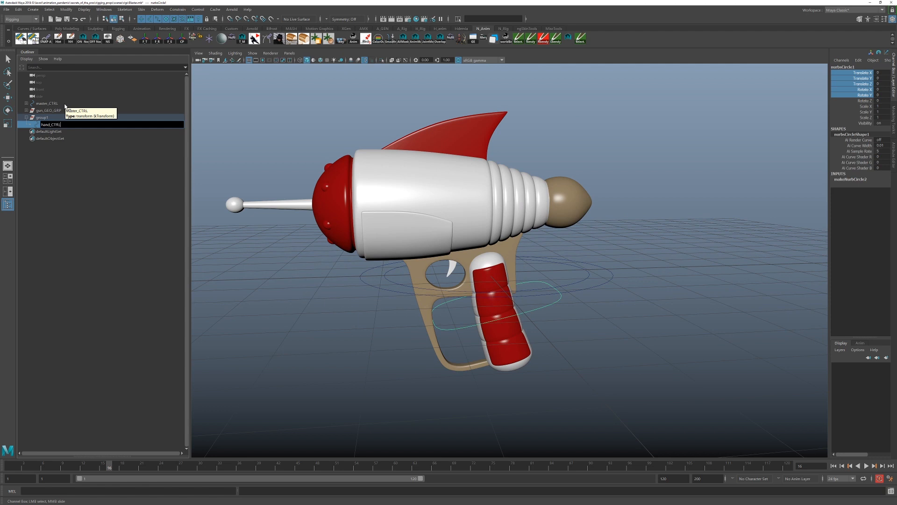
{"action": "key", "text": "Return"}
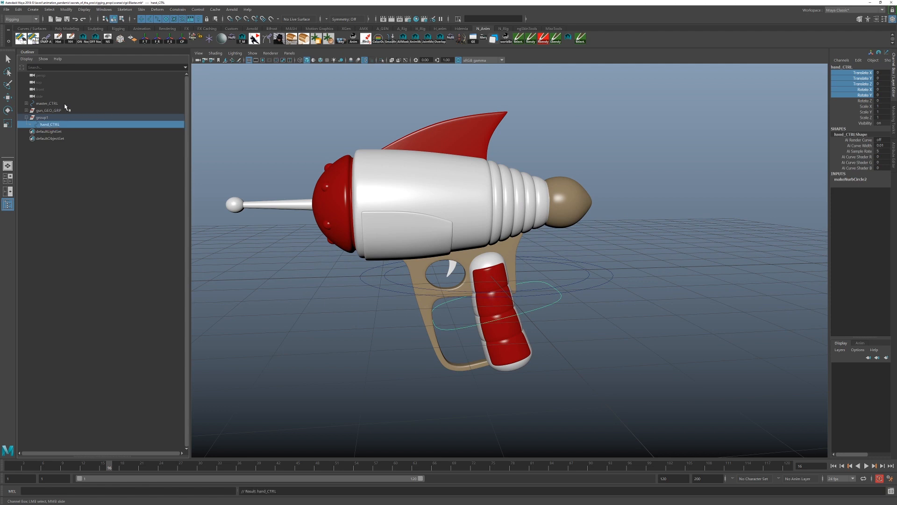
- Rename the parent group of hand_CTRL as hand_GRP
{"action": "double_click", "coordinate": [50, 125]}
{"action": "key", "text": "ctrl+c"}
{"action": "double_click", "coordinate": [44, 118]}
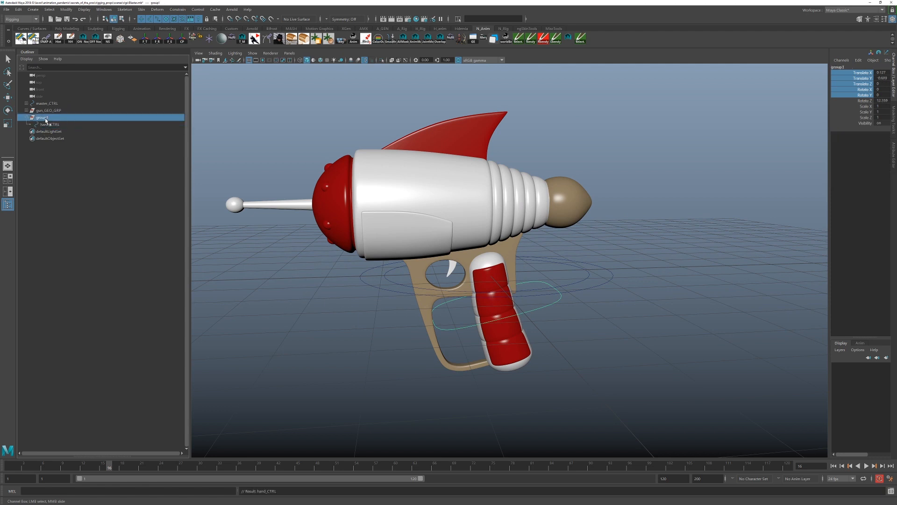
{"action": "key", "text": "ctrl+v"}
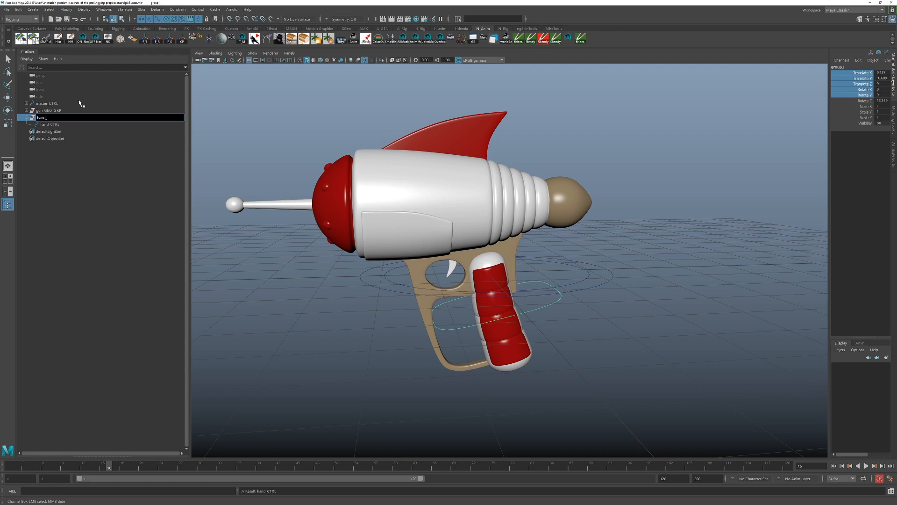
{"action": "type", "text": "GRP"}
{"action": "key", "text": "Return"}
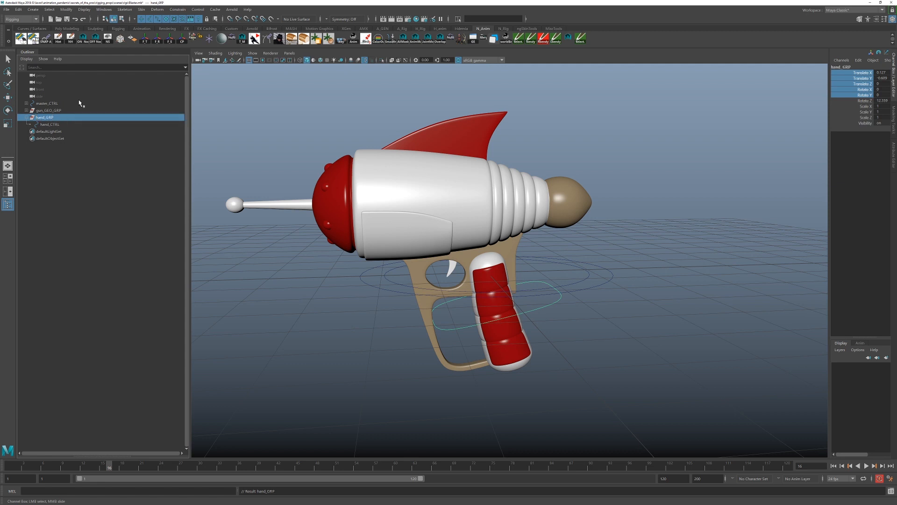
- Parent hand_GRP under master_CTRL, alongside offset_CTRL, and check the two controls above it
{"action": "left_click", "coordinate": [27, 103]}
{"action": "middle_click_drag", "start_coordinate": [44, 125], "coordinate": [55, 108]}
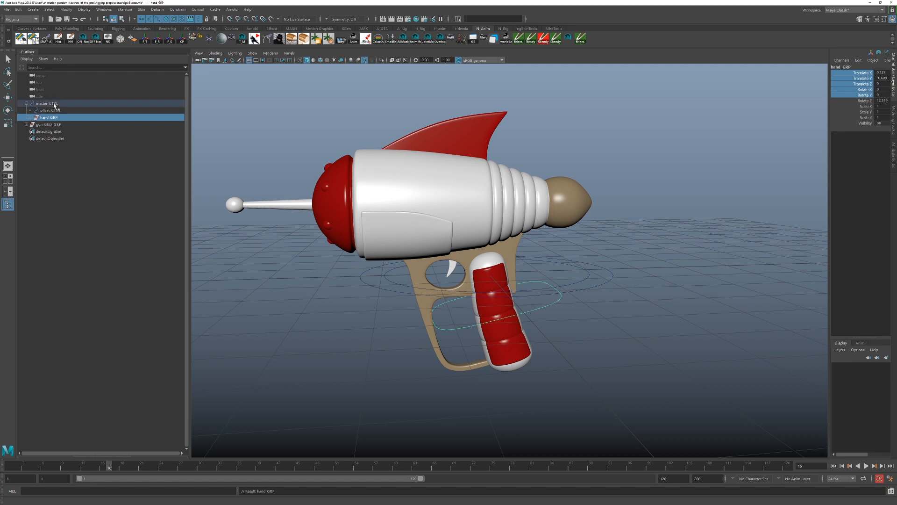
{"action": "left_click", "coordinate": [42, 103]}
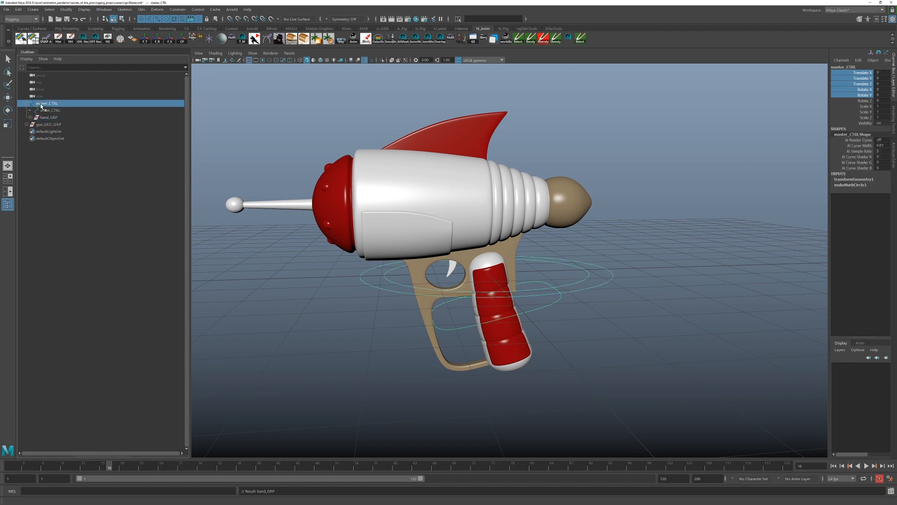
{"action": "key", "text": "Down"}
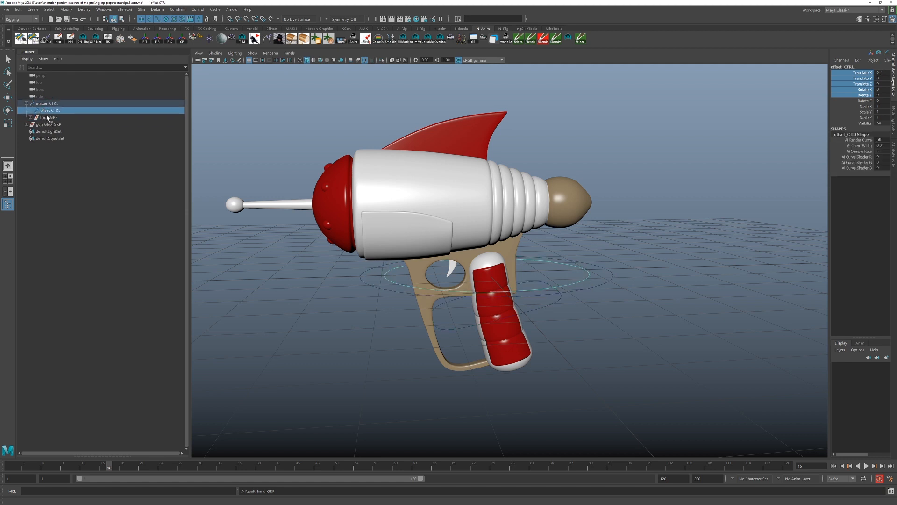
- Expand hand_GRP down to hand_CTRL and save the scene
{"action": "left_click", "coordinate": [47, 117]}
{"action": "left_click", "coordinate": [30, 118]}
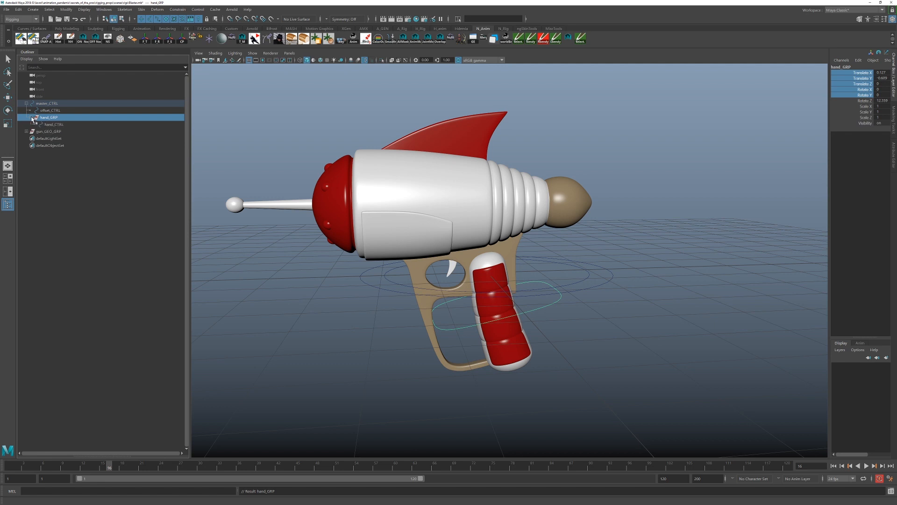
{"action": "left_click", "coordinate": [55, 124]}
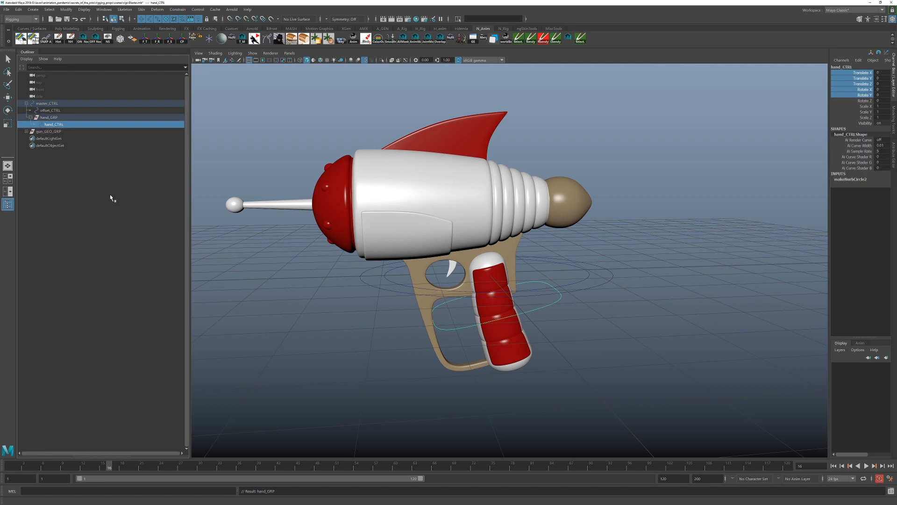
{"action": "key", "text": "ctrl+s"}
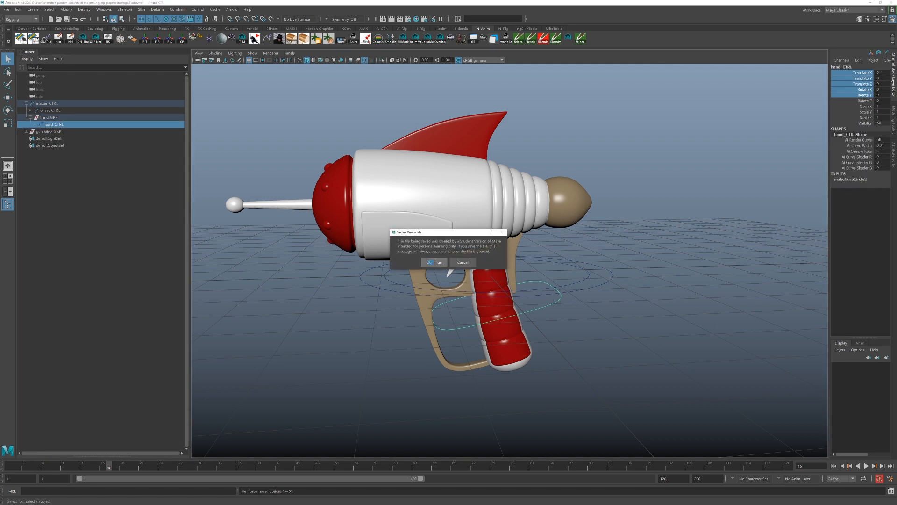
{"action": "left_click", "coordinate": [430, 262]}
- Test-move master_CTRL and offset_CTRL one at a time, undoing each move
{"action": "left_click_drag", "start_coordinate": [351, 316], "coordinate": [540, 302], "text": "alt"}
{"action": "left_click", "coordinate": [583, 267]}
{"action": "key", "text": "w"}
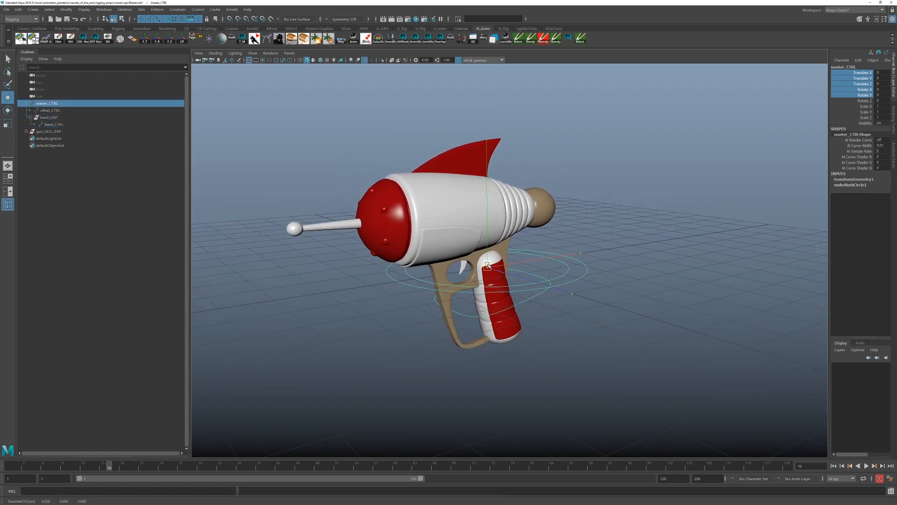
{"action": "left_click_drag", "start_coordinate": [487, 268], "coordinate": [440, 179]}
{"action": "key", "text": "ctrl+z"}
{"action": "left_click", "coordinate": [560, 276]}
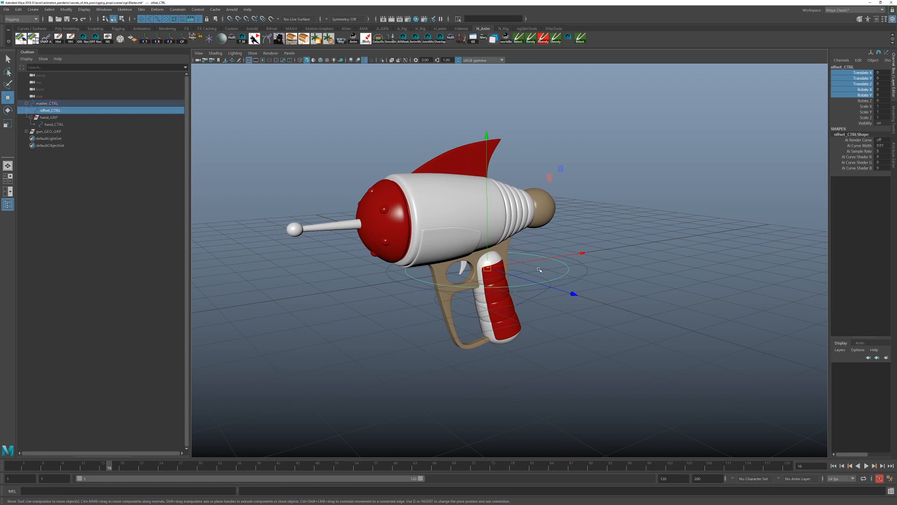
{"action": "left_click_drag", "start_coordinate": [488, 269], "coordinate": [406, 211]}
{"action": "key", "text": "ctrl+z"}
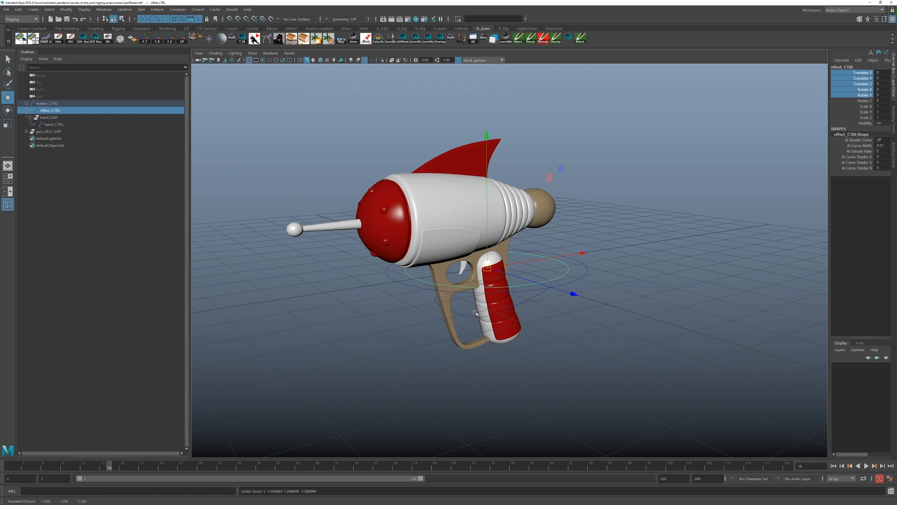
- Try another free move of master_CTRL, undo it, and select hand_CTRL around the grip
{"action": "left_click_drag", "start_coordinate": [490, 302], "coordinate": [435, 264], "text": "alt"}
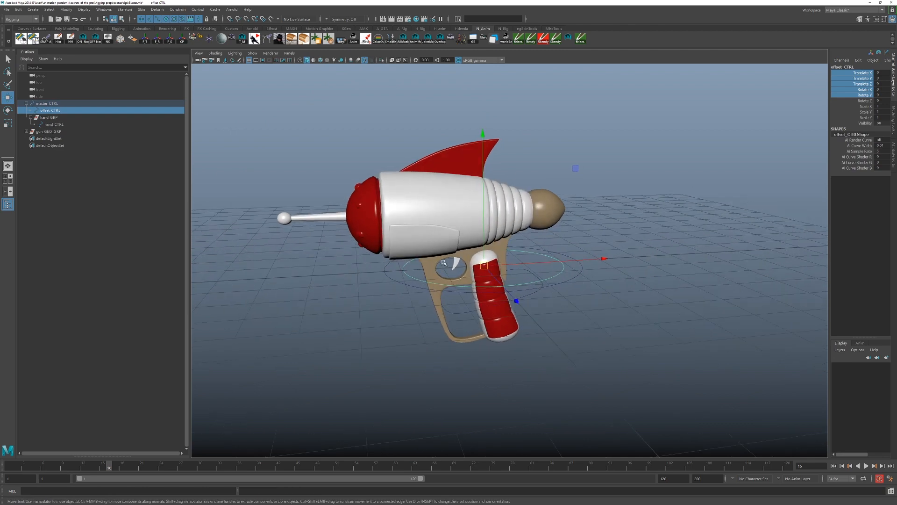
{"action": "left_click", "coordinate": [575, 286]}
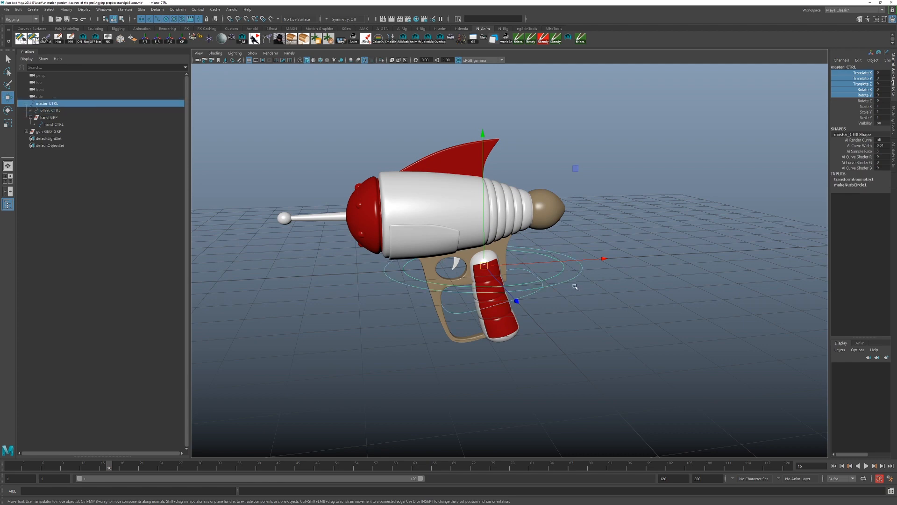
{"action": "left_click_drag", "start_coordinate": [486, 266], "coordinate": [531, 260]}
{"action": "key", "text": "ctrl+z"}
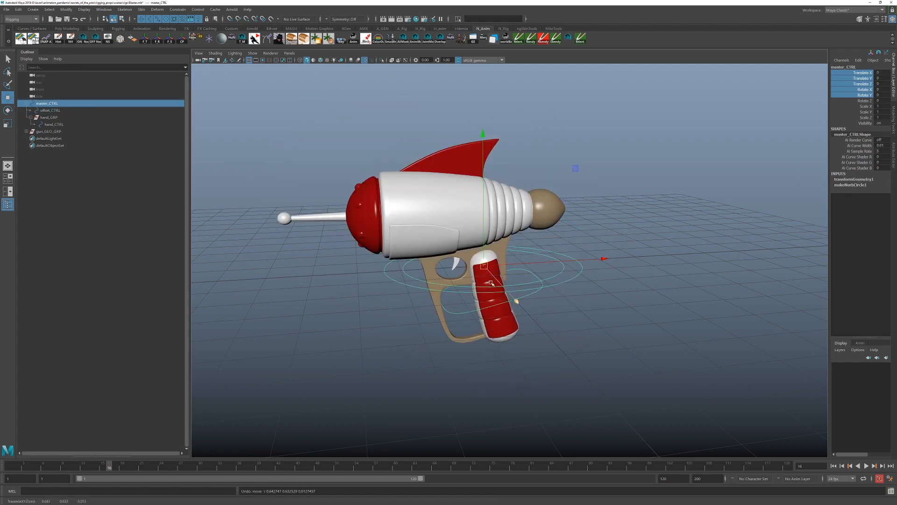
{"action": "left_click", "coordinate": [478, 310]}
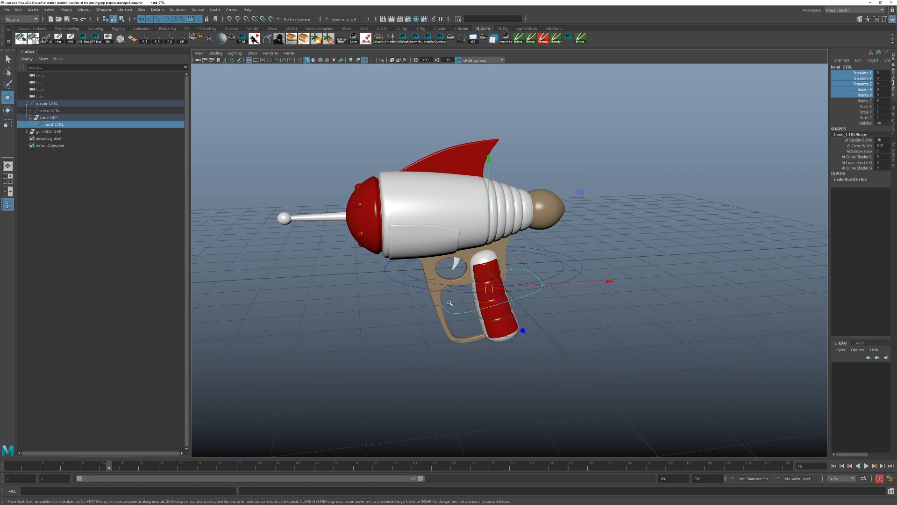
{"action": "left_click_drag", "start_coordinate": [449, 303], "coordinate": [447, 299], "text": "alt"}
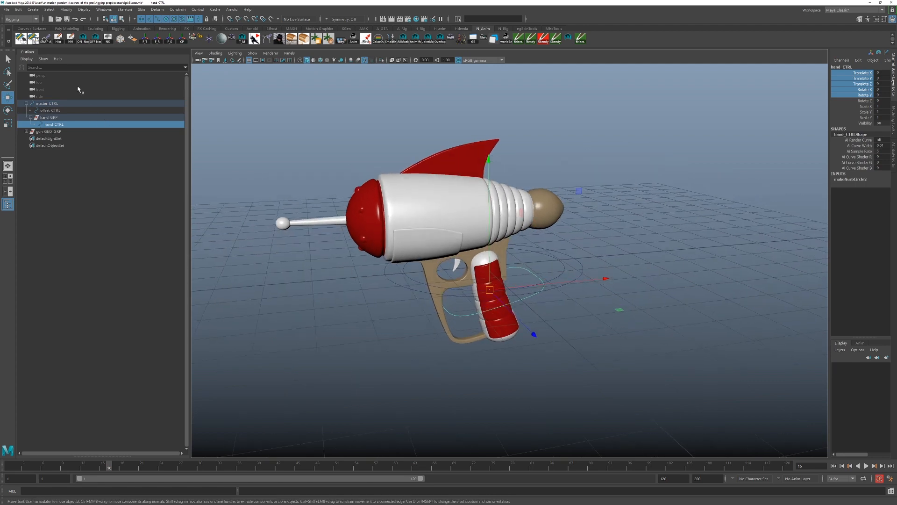
- Reference the character rig file RIG_RocketGirl_v1.5_006.ma into the blaster scene
{"action": "left_click", "coordinate": [6, 9]}
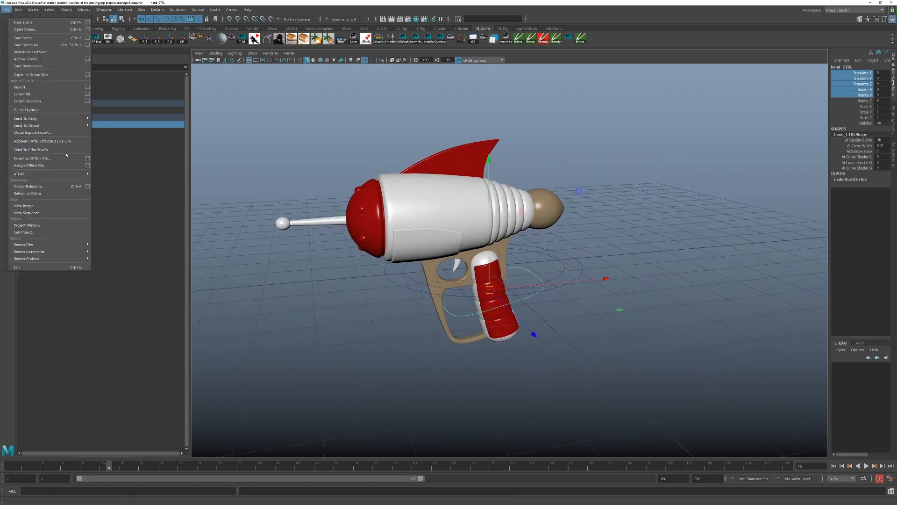
{"action": "left_click", "coordinate": [36, 188]}
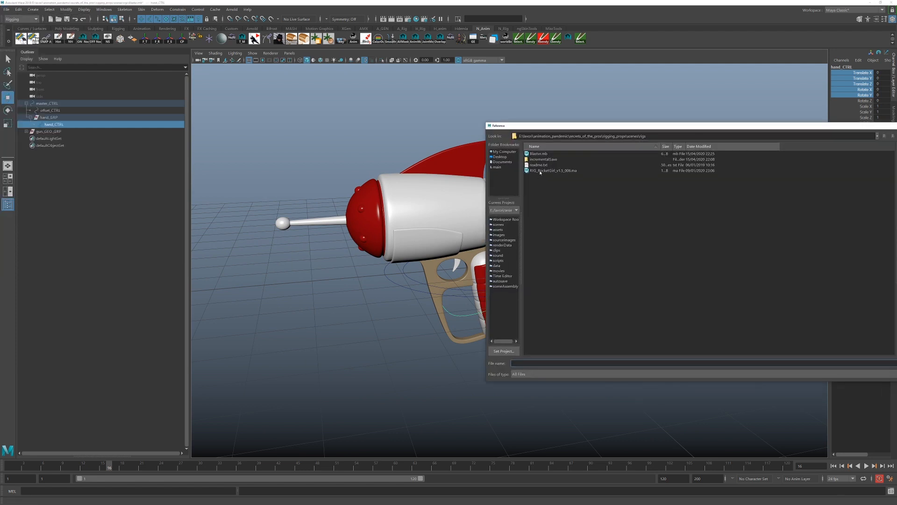
{"action": "left_click", "coordinate": [564, 171]}
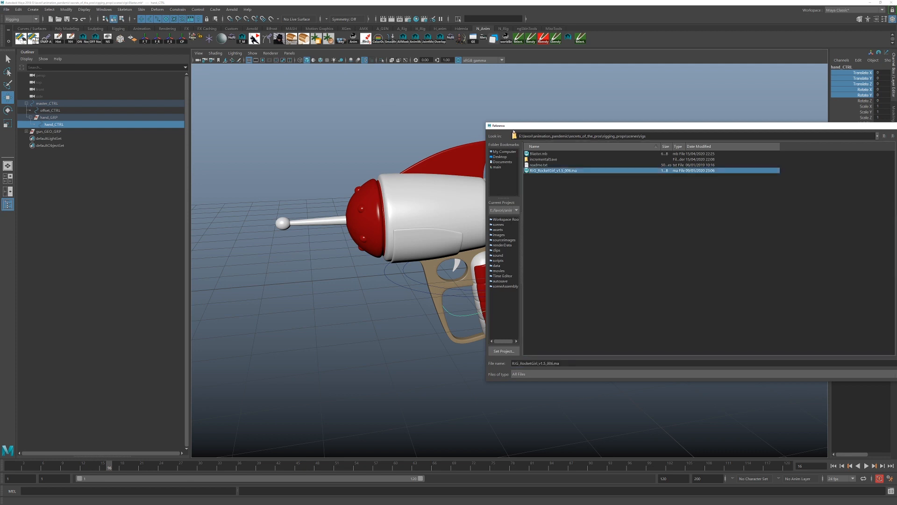
{"action": "left_click_drag", "start_coordinate": [507, 126], "coordinate": [284, 101]}
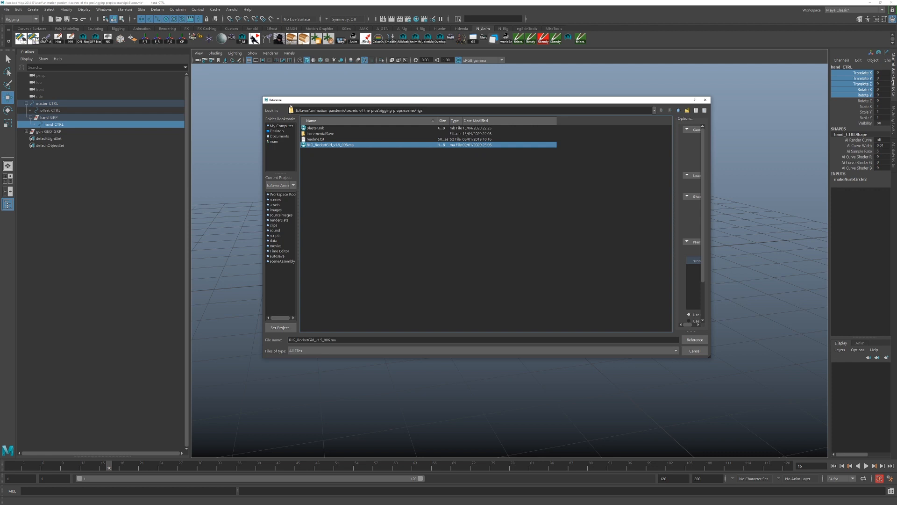
{"action": "left_click", "coordinate": [695, 339]}
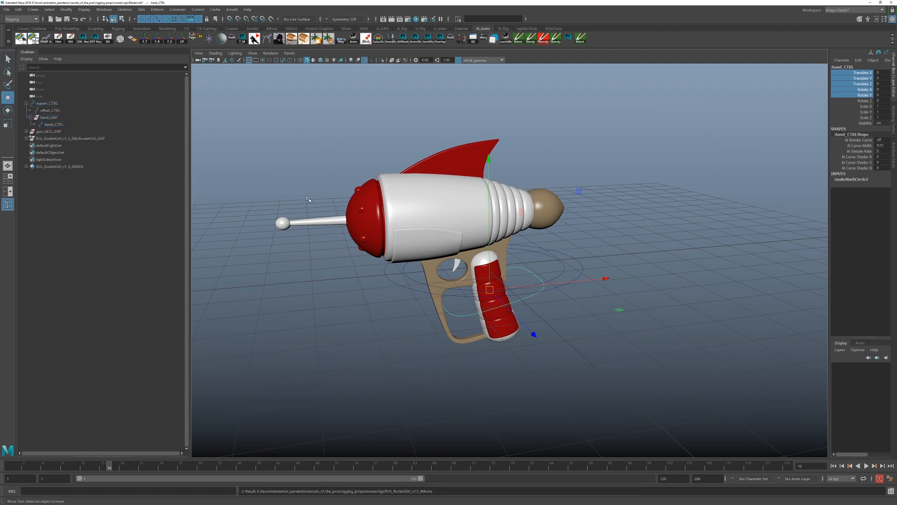
- Move the character rig by its root control off the grid's centre, clear of the blaster
{"action": "right_click_drag", "start_coordinate": [586, 334], "coordinate": [451, 274], "text": "alt"}
{"action": "left_click_drag", "start_coordinate": [504, 283], "coordinate": [592, 296], "text": "alt"}
{"action": "right_click_drag", "start_coordinate": [593, 296], "coordinate": [473, 240], "text": "alt"}
{"action": "middle_click_drag", "start_coordinate": [473, 240], "coordinate": [457, 267], "text": "alt"}
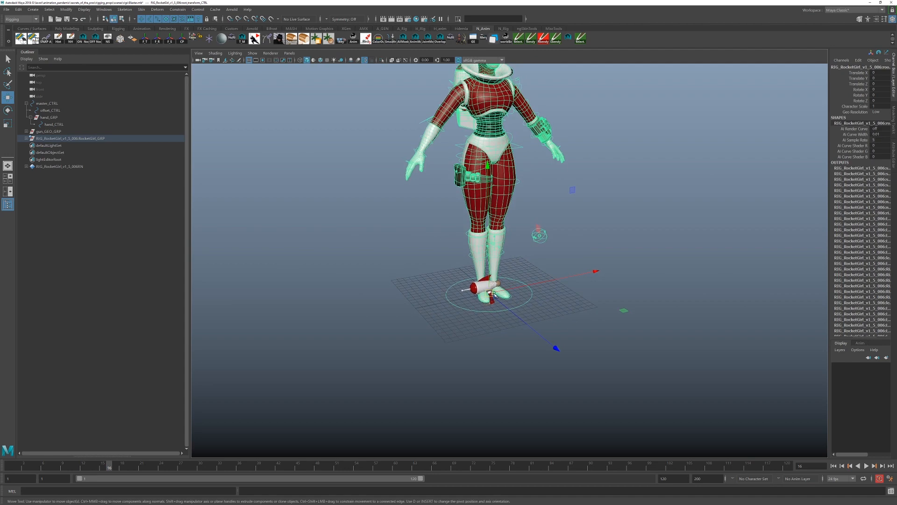
{"action": "left_click_drag", "start_coordinate": [490, 292], "coordinate": [602, 320]}
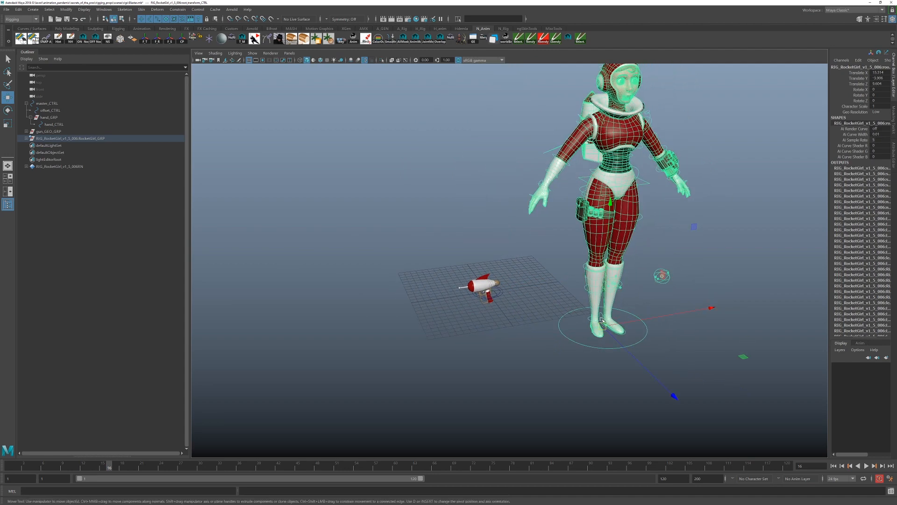
- Try to delete the referenced character through its root control and its top-level RocketGirl_GRP
{"action": "key", "text": "Delete"}
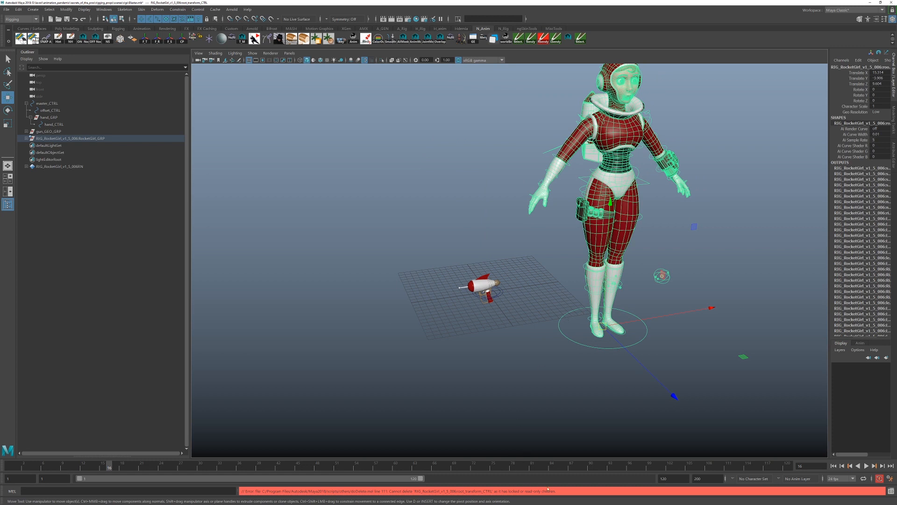
{"action": "left_click_drag", "start_coordinate": [565, 491], "coordinate": [231, 486]}
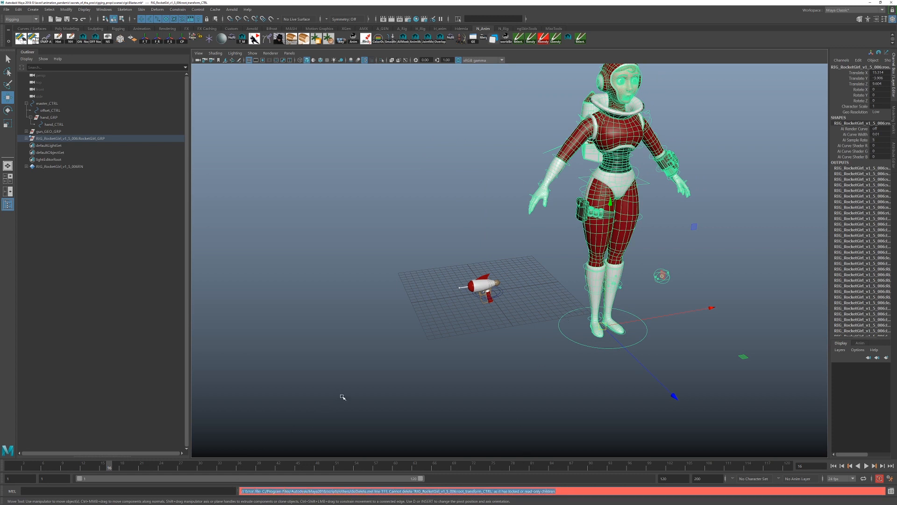
{"action": "left_click", "coordinate": [420, 388]}
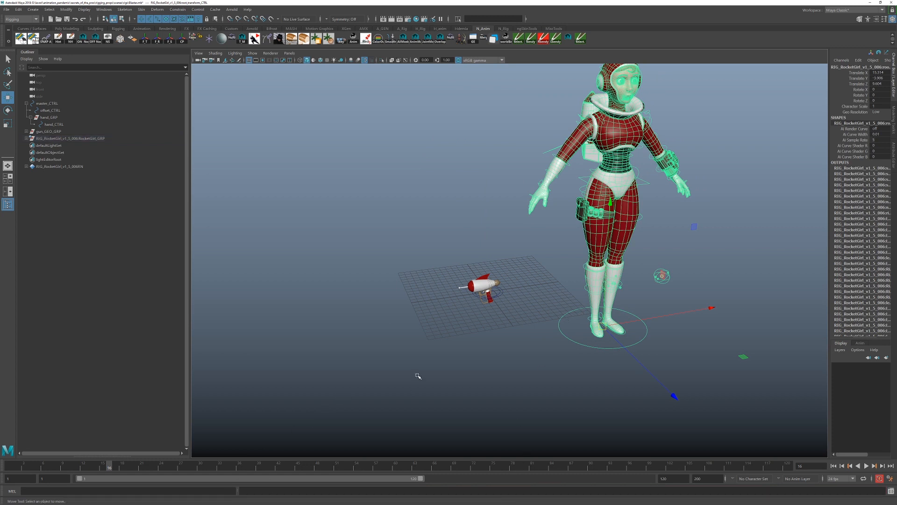
{"action": "left_click", "coordinate": [41, 139]}
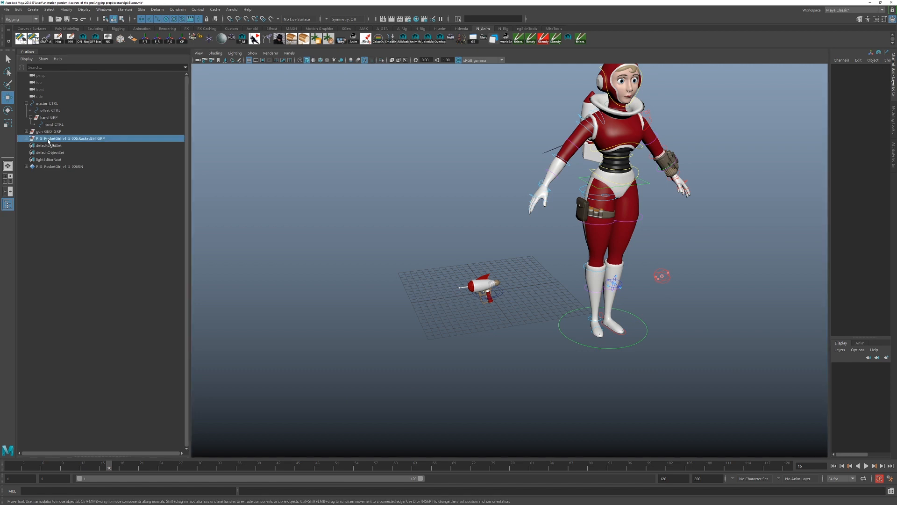
{"action": "key", "text": "Delete"}
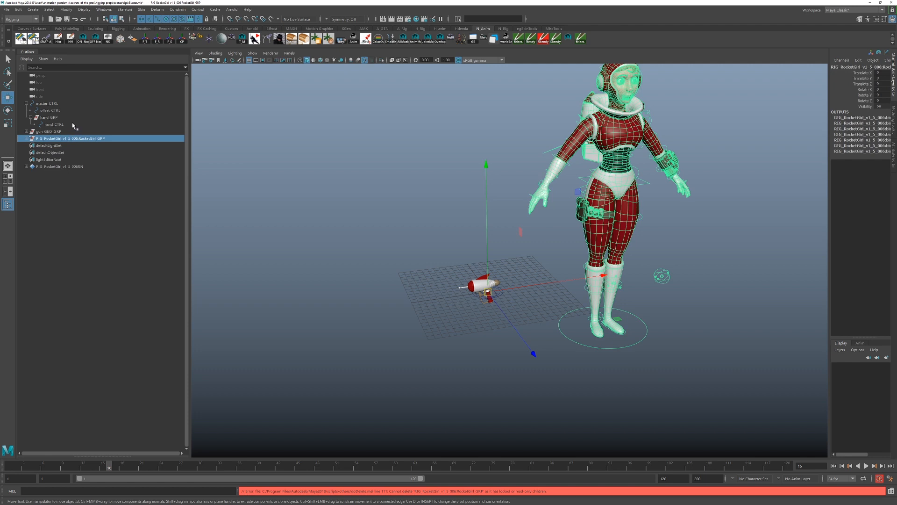
- Inspect the RocketGirl rig's entry in the Reference Editor and close the editor
{"action": "left_click", "coordinate": [7, 9]}
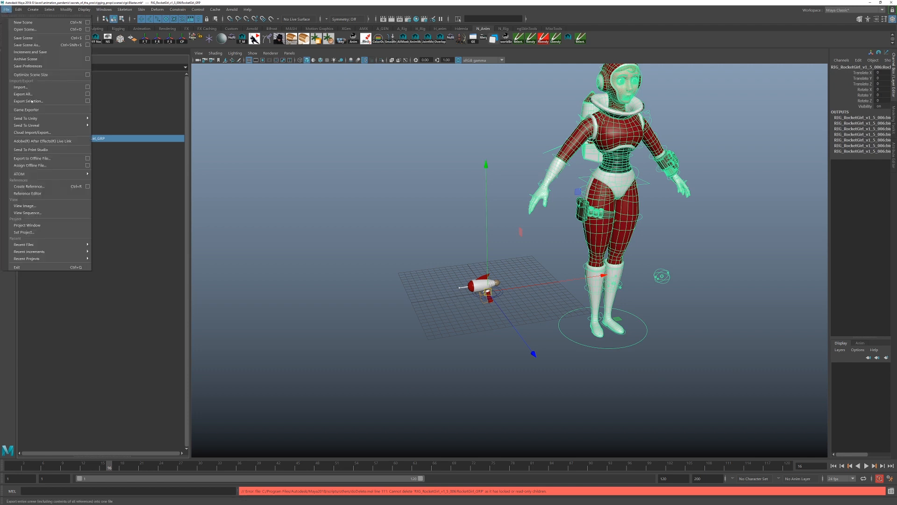
{"action": "left_click", "coordinate": [39, 193]}
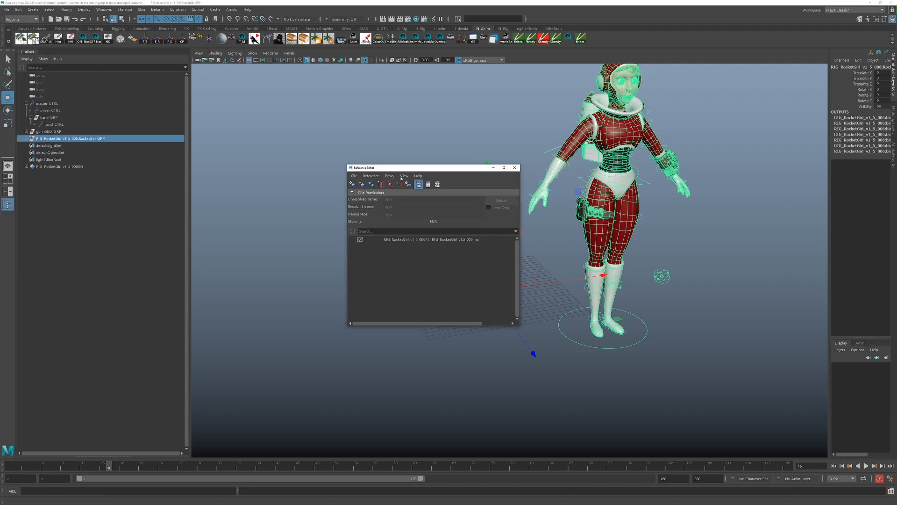
{"action": "left_click", "coordinate": [401, 239]}
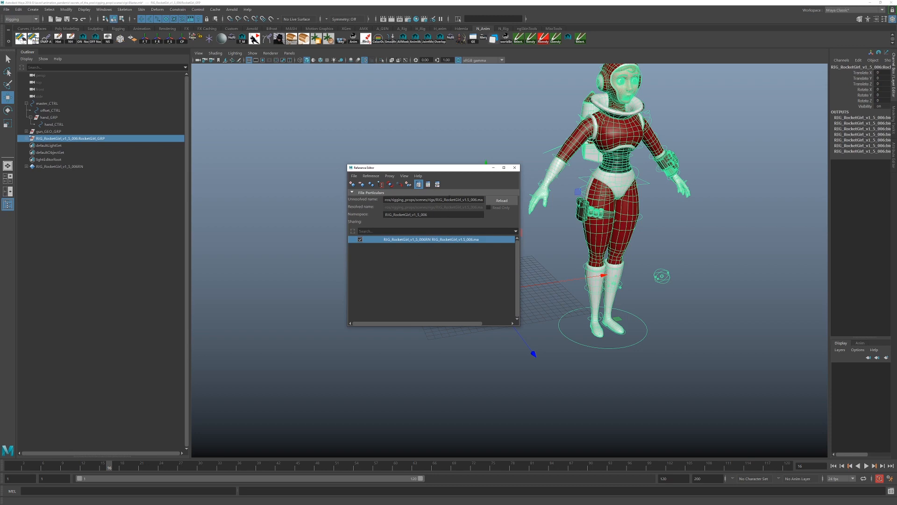
{"action": "left_click", "coordinate": [515, 168]}
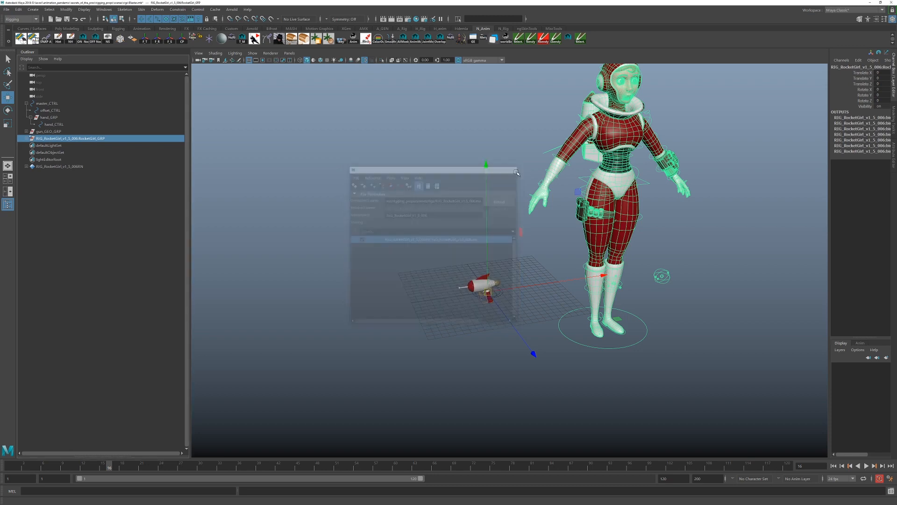
- Rotate the character's root control roughly a quarter turn about Y so she faces the blaster's side of the scene
{"action": "right_click_drag", "start_coordinate": [566, 337], "coordinate": [626, 387], "text": "alt"}
{"action": "middle_click_drag", "start_coordinate": [626, 387], "coordinate": [531, 313], "text": "alt"}
{"action": "left_click_drag", "start_coordinate": [536, 342], "coordinate": [528, 368]}
{"action": "key", "text": "e"}
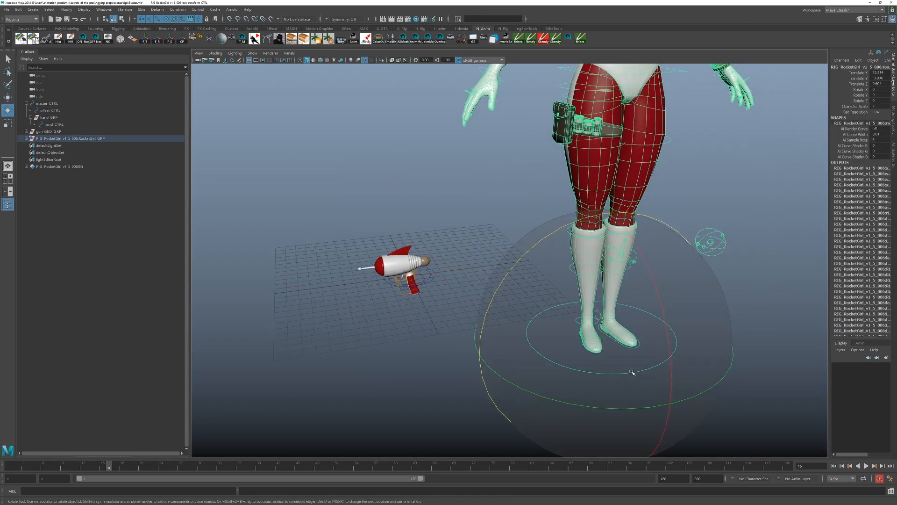
{"action": "left_click_drag", "start_coordinate": [638, 405], "coordinate": [452, 360]}
- Lower the character's root control to bring her hands near the blaster's height and shift her horizontally
{"action": "key", "text": "w"}
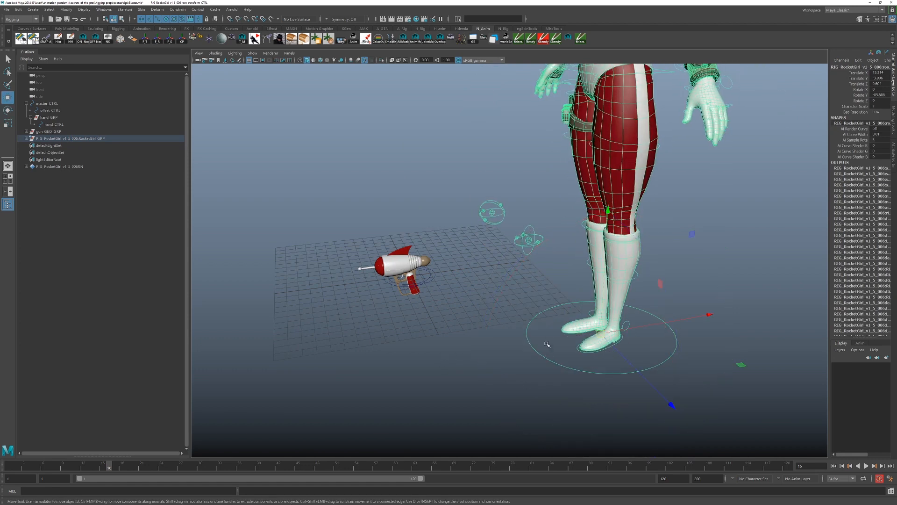
{"action": "left_click_drag", "start_coordinate": [612, 208], "coordinate": [602, 418]}
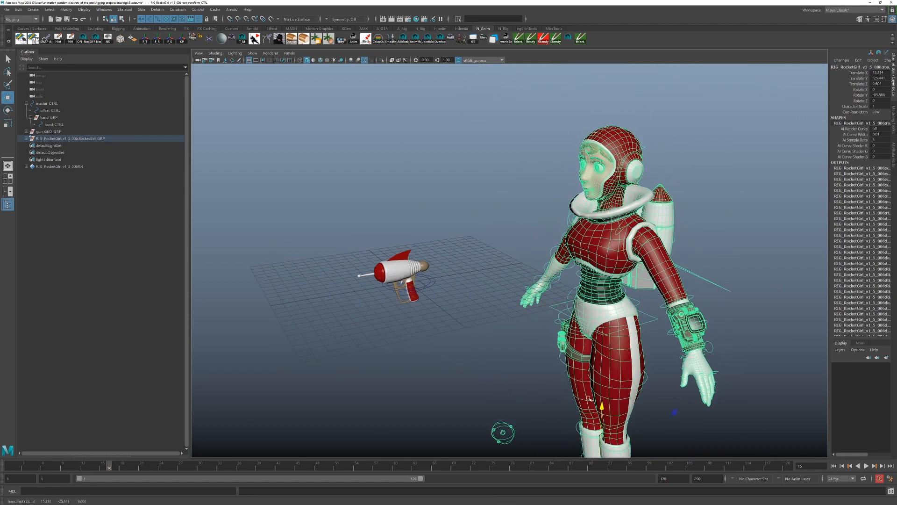
{"action": "middle_click_drag", "start_coordinate": [603, 417], "coordinate": [537, 313], "text": "alt"}
{"action": "left_click_drag", "start_coordinate": [672, 444], "coordinate": [555, 381]}
- Switch the character's left arm to IK with the IK / FK attribute on the arm settings control
{"action": "right_click_drag", "start_coordinate": [311, 242], "coordinate": [386, 238], "text": "alt"}
{"action": "middle_click_drag", "start_coordinate": [386, 238], "coordinate": [421, 304], "text": "alt"}
{"action": "left_click_drag", "start_coordinate": [422, 304], "coordinate": [470, 286], "text": "alt"}
{"action": "middle_click_drag", "start_coordinate": [470, 285], "coordinate": [645, 229], "text": "alt"}
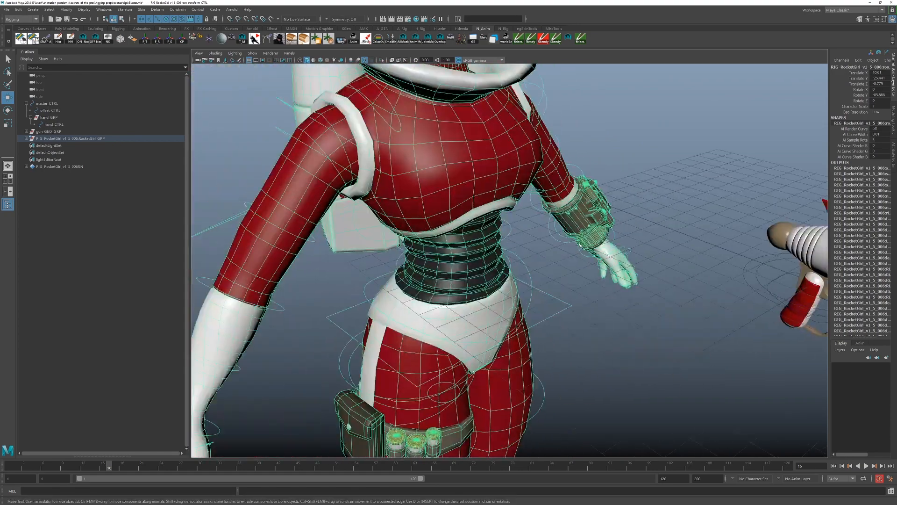
{"action": "right_click_drag", "start_coordinate": [645, 229], "coordinate": [429, 232], "text": "alt"}
{"action": "left_click_drag", "start_coordinate": [429, 231], "coordinate": [478, 263], "text": "alt"}
{"action": "right_click_drag", "start_coordinate": [478, 263], "coordinate": [635, 309], "text": "alt"}
{"action": "left_click", "coordinate": [630, 318]}
{"action": "left_click_drag", "start_coordinate": [629, 318], "coordinate": [603, 322], "text": "alt"}
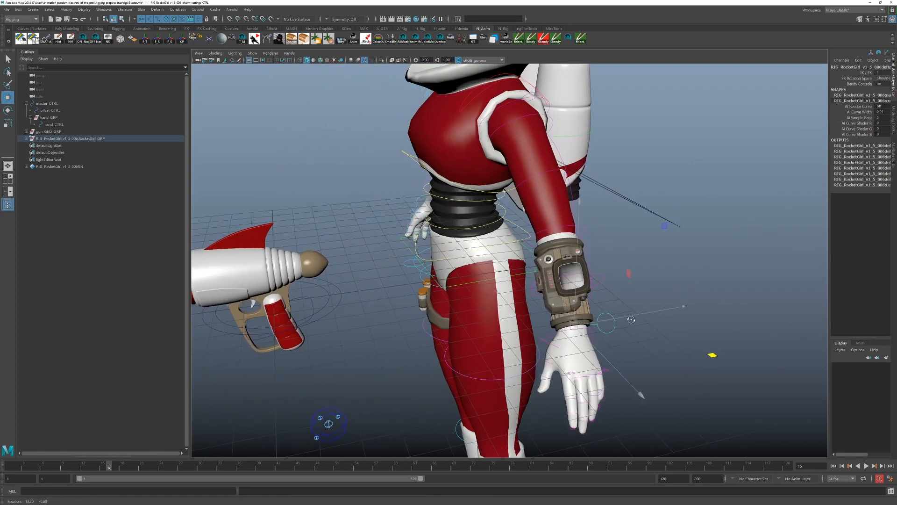
{"action": "left_click", "coordinate": [864, 74]}
{"action": "middle_click_drag", "start_coordinate": [715, 186], "coordinate": [354, 192]}
- Snap the character's left-hand IK control to the blaster's hand_CTRL
{"action": "left_click", "coordinate": [594, 332]}
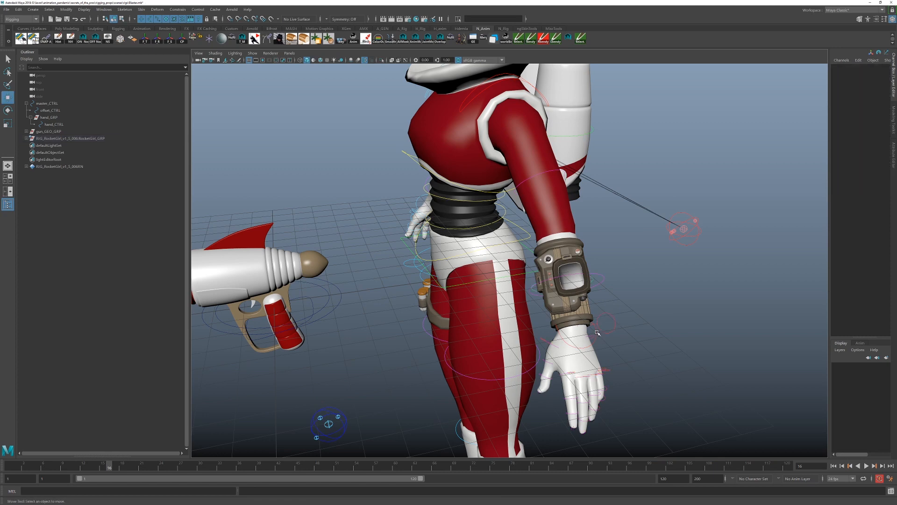
{"action": "left_click", "coordinate": [597, 332]}
{"action": "left_click", "coordinate": [54, 124], "text": "ctrl"}
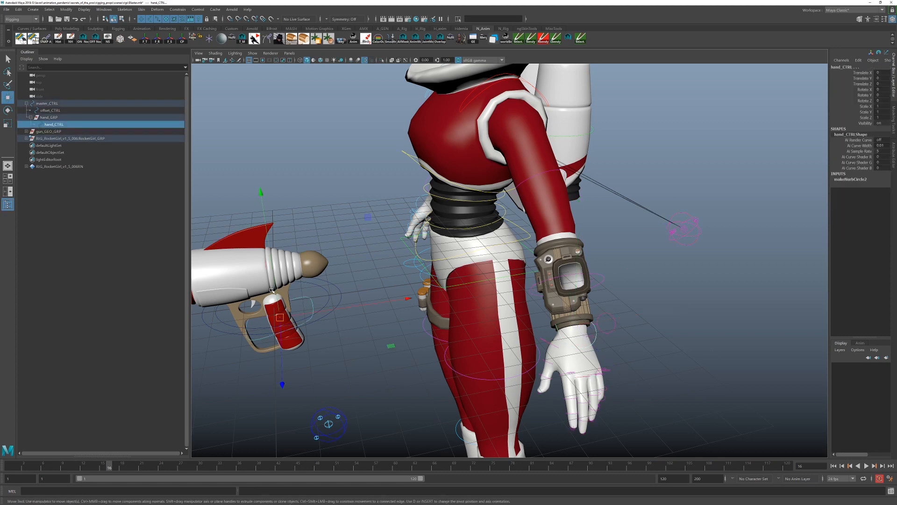
{"action": "left_click", "coordinate": [45, 38]}
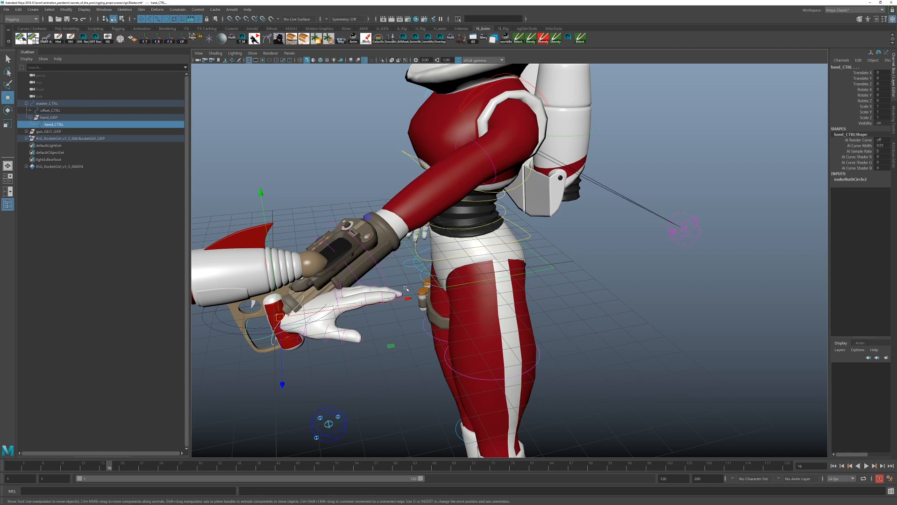
- Rotate the left-hand IK control so the fingers point forward along the blaster, with the wrist at the grip
{"action": "left_click", "coordinate": [252, 335]}
{"action": "key", "text": "e"}
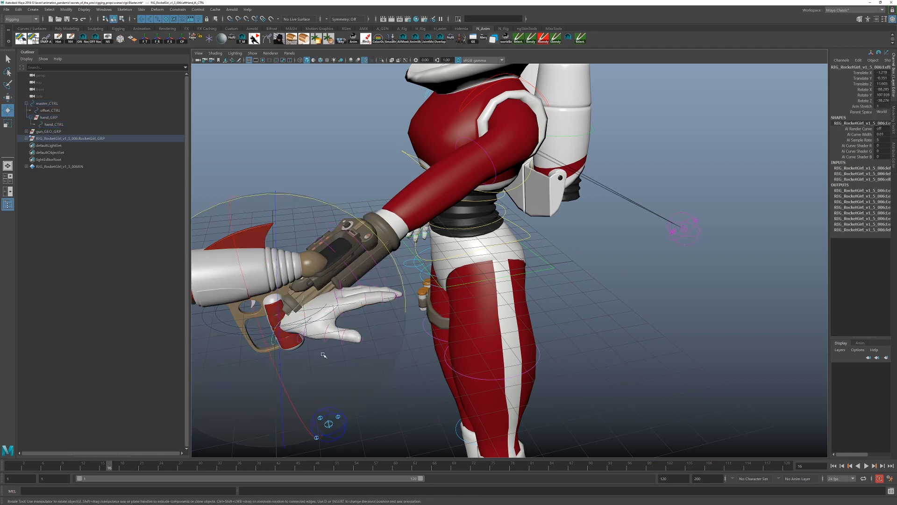
{"action": "left_click_drag", "start_coordinate": [345, 348], "coordinate": [307, 300]}
{"action": "key", "text": "w"}
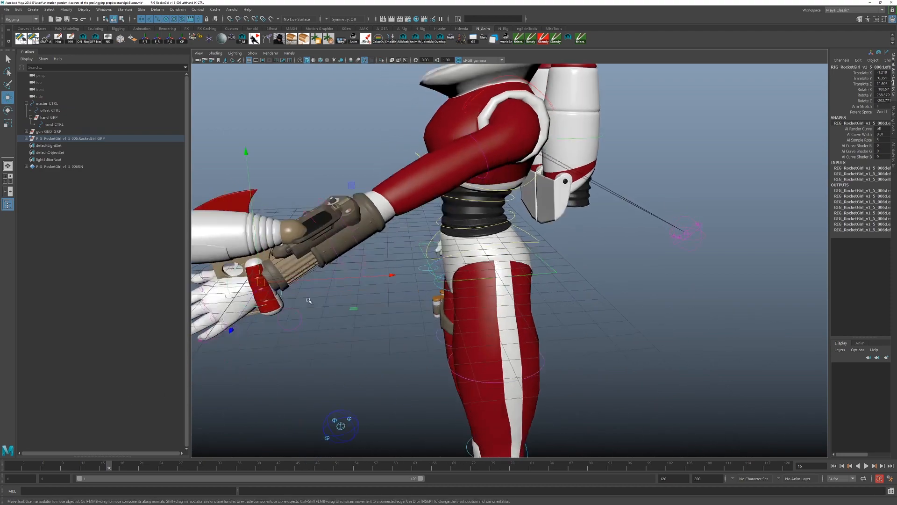
{"action": "middle_click_drag", "start_coordinate": [320, 215], "coordinate": [442, 240], "text": "alt"}
{"action": "right_click_drag", "start_coordinate": [442, 240], "coordinate": [467, 241], "text": "alt"}
{"action": "left_click_drag", "start_coordinate": [467, 240], "coordinate": [462, 205], "text": "alt"}
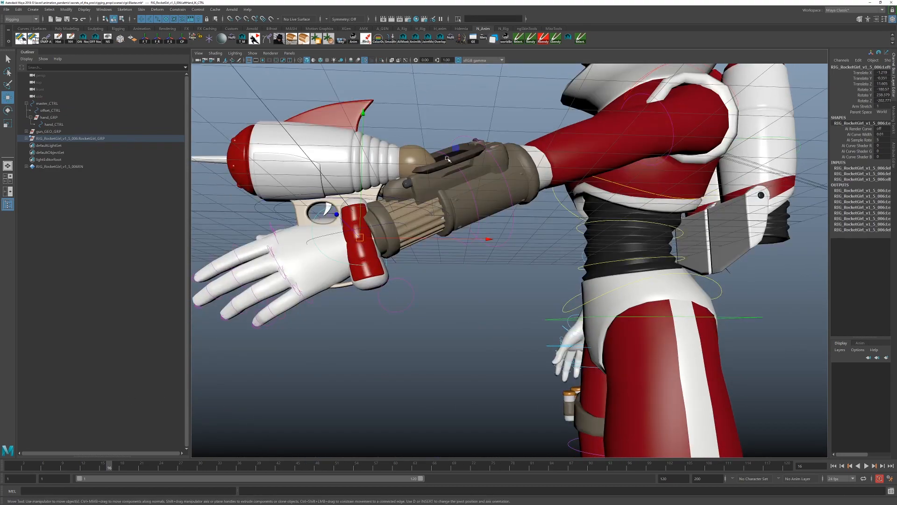
- Move the left-hand IK control so the palm lines up beside the blaster's grip
{"action": "left_click_drag", "start_coordinate": [453, 148], "coordinate": [539, 114]}
{"action": "left_click_drag", "start_coordinate": [491, 188], "coordinate": [567, 234], "text": "alt"}
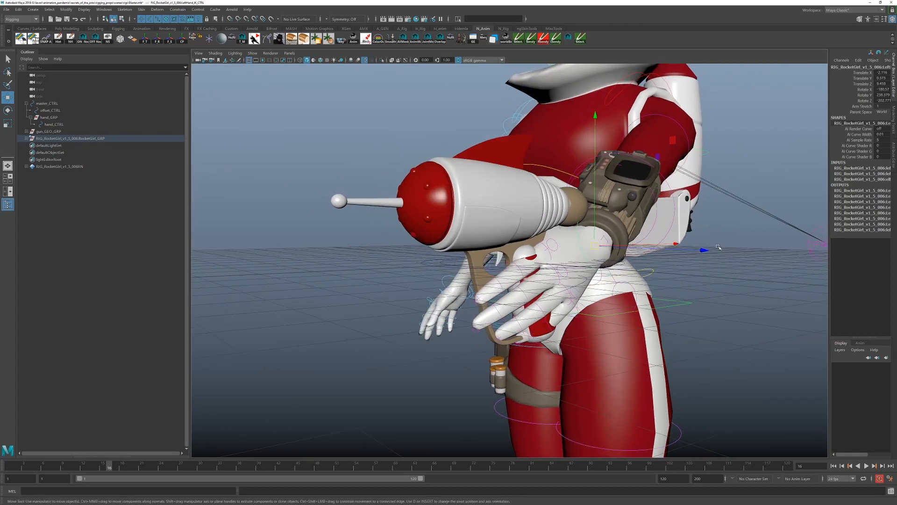
{"action": "left_click_drag", "start_coordinate": [705, 250], "coordinate": [492, 207]}
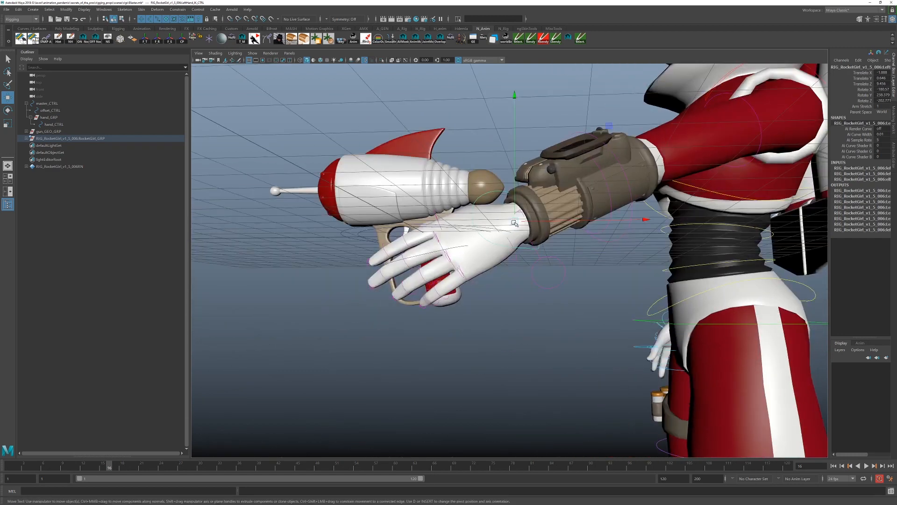
- Shift the character's body control horizontally toward the blaster so the left elbow bends more
{"action": "left_click", "coordinate": [635, 322]}
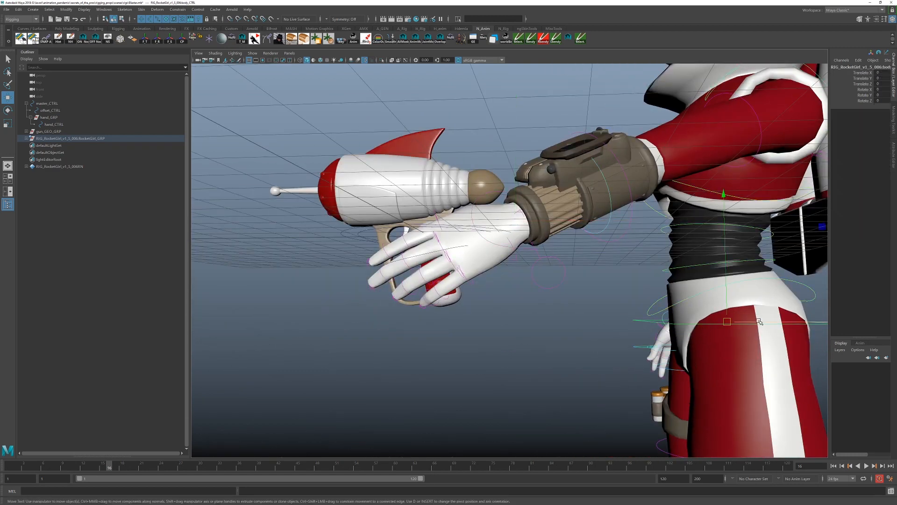
{"action": "left_click_drag", "start_coordinate": [758, 322], "coordinate": [641, 322]}
{"action": "key", "text": "q"}
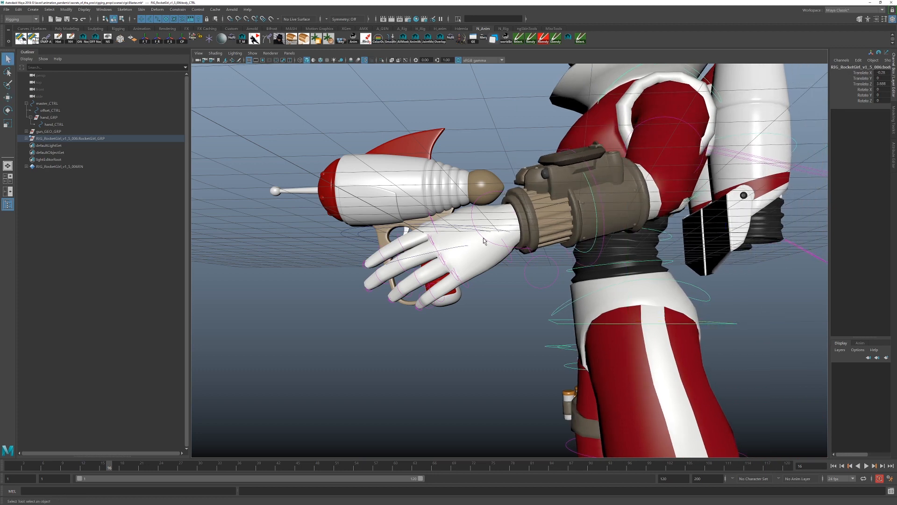
- Rotate the left-hand IK control to realign the wrist and move it slightly forward and down over the grip
{"action": "left_click", "coordinate": [484, 240]}
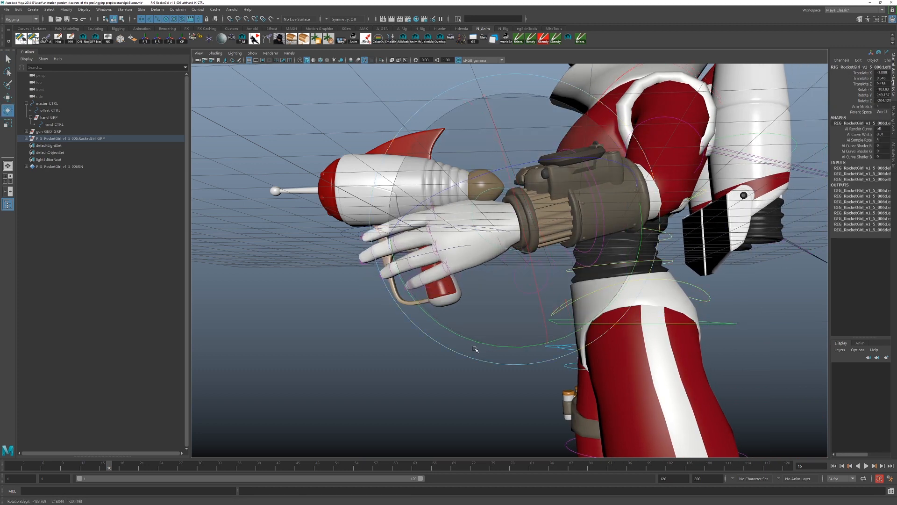
{"action": "key", "text": "w"}
{"action": "left_click_drag", "start_coordinate": [514, 221], "coordinate": [503, 233]}
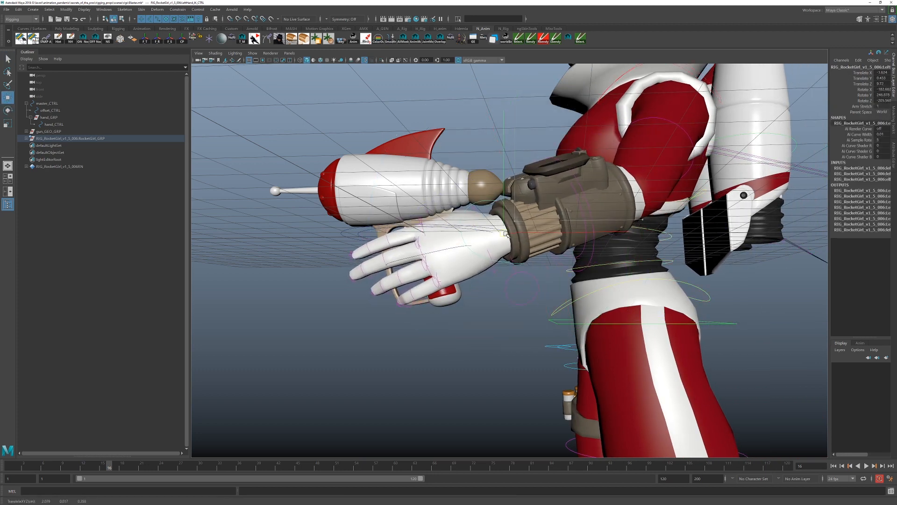
- Curl the left hand's finger base controls around the blaster grip with their Curl attribute
{"action": "left_click_drag", "start_coordinate": [448, 269], "coordinate": [308, 302], "text": "alt"}
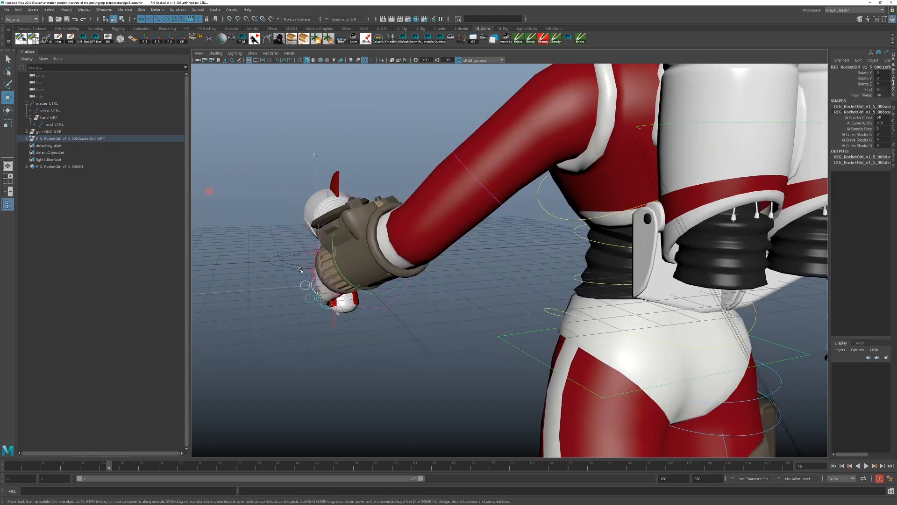
{"action": "left_click_drag", "start_coordinate": [311, 255], "coordinate": [340, 268], "text": "alt"}
{"action": "right_click_drag", "start_coordinate": [383, 274], "coordinate": [460, 282], "text": "alt"}
{"action": "middle_click_drag", "start_coordinate": [460, 282], "coordinate": [490, 259], "text": "alt"}
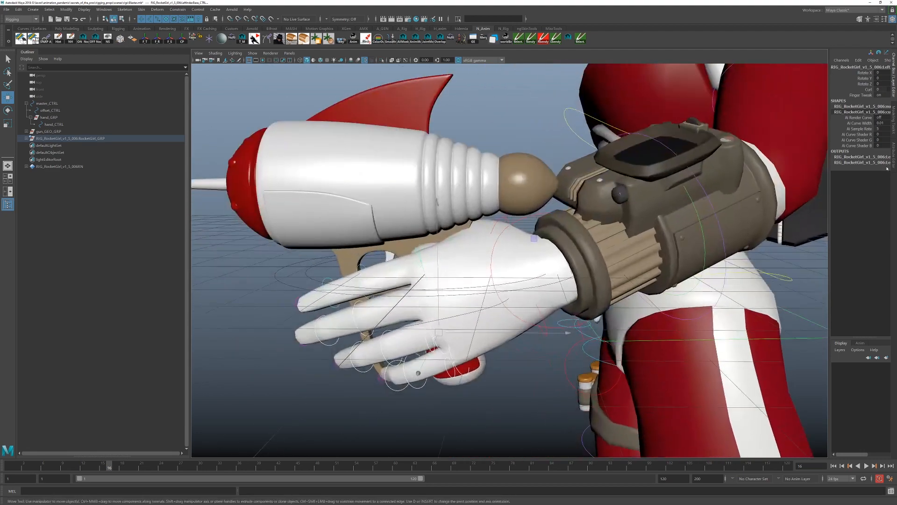
{"action": "left_click", "coordinate": [869, 89]}
{"action": "middle_click_drag", "start_coordinate": [440, 178], "coordinate": [517, 189]}
- Fine-tune the left-hand IK control's position and rotation so the curled hand fits around the grip
{"action": "left_click_drag", "start_coordinate": [503, 223], "coordinate": [515, 225], "text": "alt"}
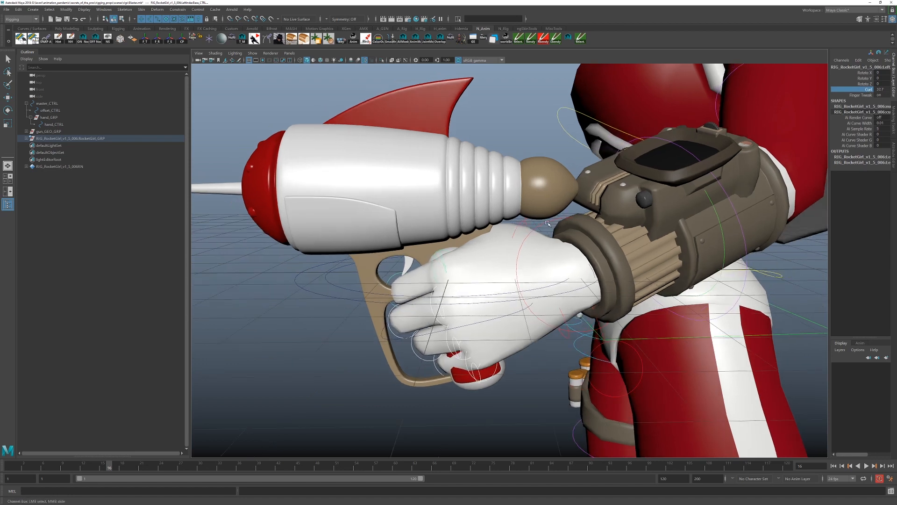
{"action": "left_click", "coordinate": [550, 221]}
{"action": "key", "text": "w"}
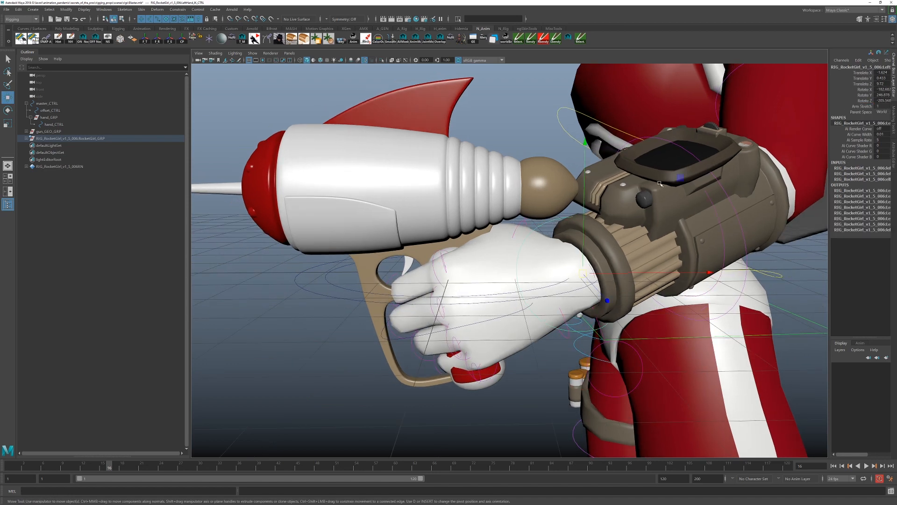
{"action": "left_click_drag", "start_coordinate": [681, 178], "coordinate": [686, 178]}
{"action": "key", "text": "e"}
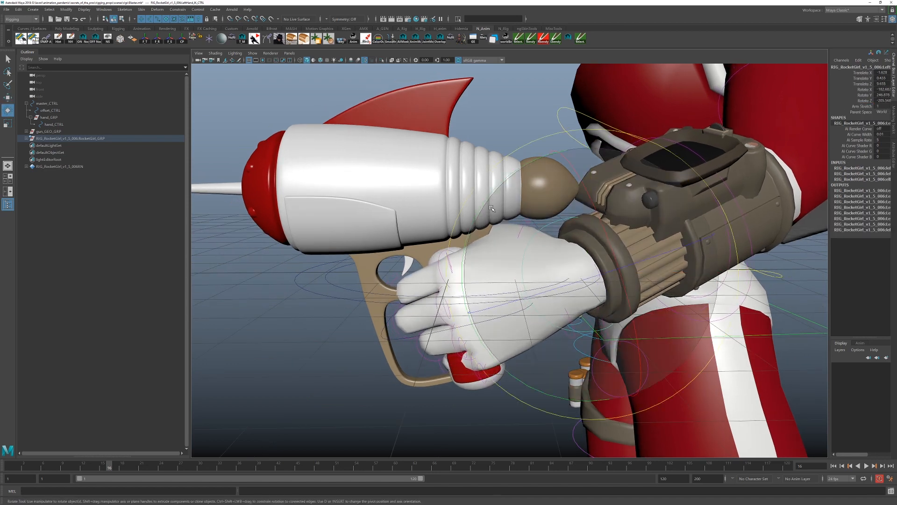
{"action": "left_click_drag", "start_coordinate": [485, 201], "coordinate": [500, 205]}
{"action": "key", "text": "w"}
{"action": "left_click_drag", "start_coordinate": [514, 296], "coordinate": [529, 285], "text": "alt"}
{"action": "key", "text": "e"}
{"action": "left_click_drag", "start_coordinate": [477, 260], "coordinate": [477, 250]}
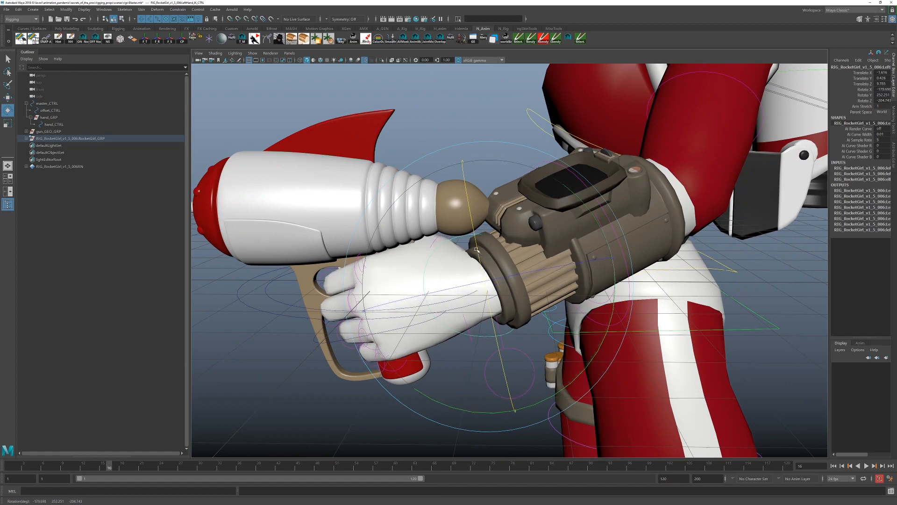
- Save the scene as Blaster.mb, accepting the file warning
{"action": "right_click_drag", "start_coordinate": [472, 266], "coordinate": [456, 275], "text": "alt"}
{"action": "mouse_move", "coordinate": [456, 275]}
{"action": "left_mouse_down", "text": "alt"}
{"action": "mouse_move", "coordinate": [530, 268]}
{"action": "mouse_move", "coordinate": [462, 281]}
{"action": "left_mouse_up", "text": "alt"}
{"action": "right_click_drag", "start_coordinate": [461, 281], "coordinate": [490, 292], "text": "alt"}
{"action": "middle_click_drag", "start_coordinate": [490, 292], "coordinate": [513, 269], "text": "alt"}
{"action": "left_click", "coordinate": [6, 9]}
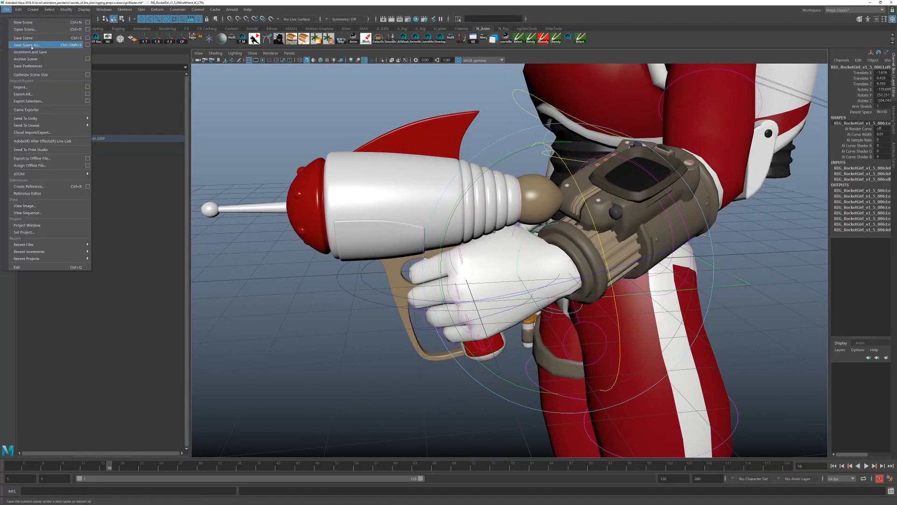
{"action": "left_click", "coordinate": [32, 46]}
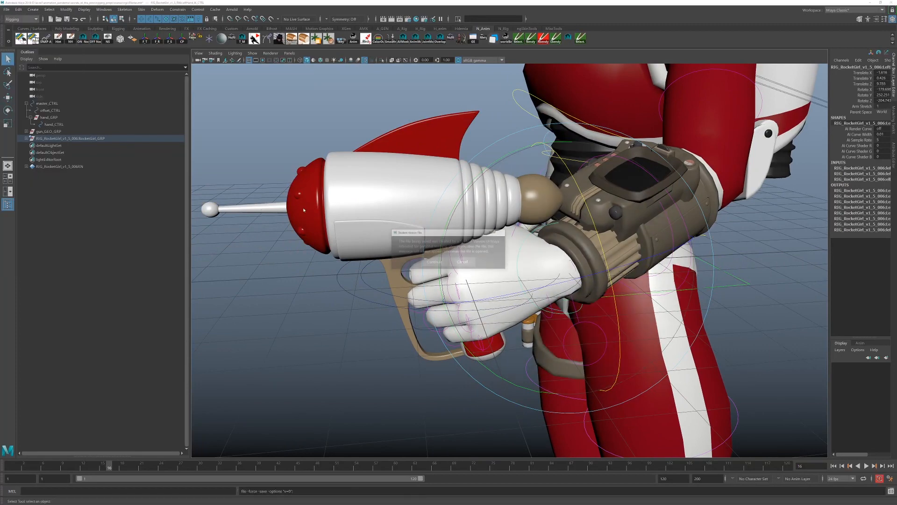
{"action": "left_click", "coordinate": [433, 262]}
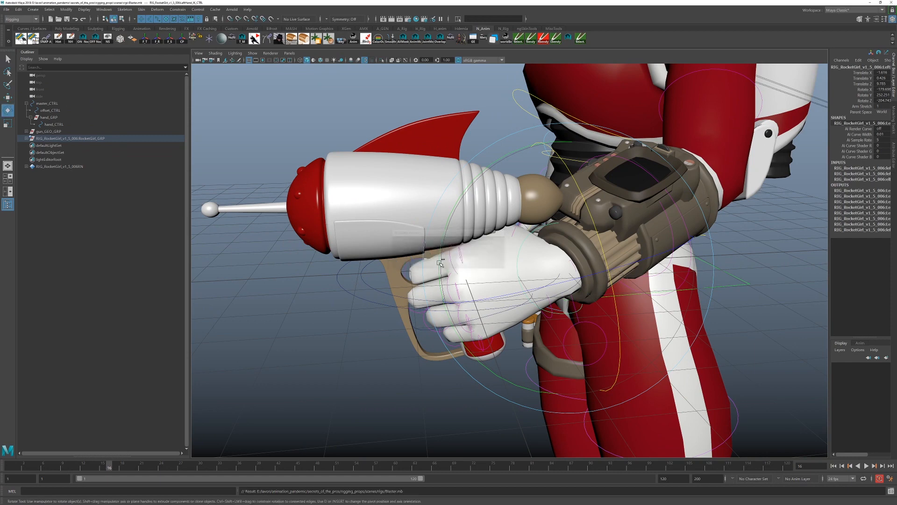
{"action": "key", "text": "e"}
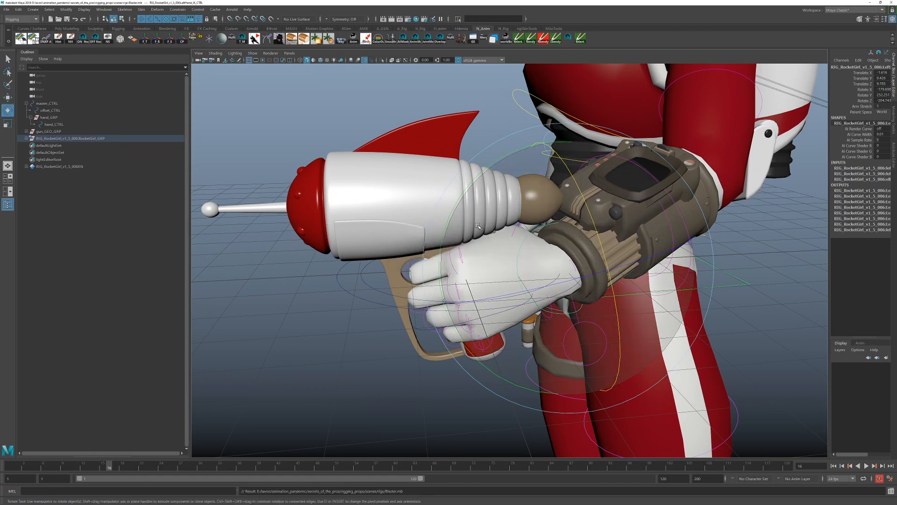
{"action": "left_click_drag", "start_coordinate": [478, 226], "coordinate": [502, 236], "text": "alt"}
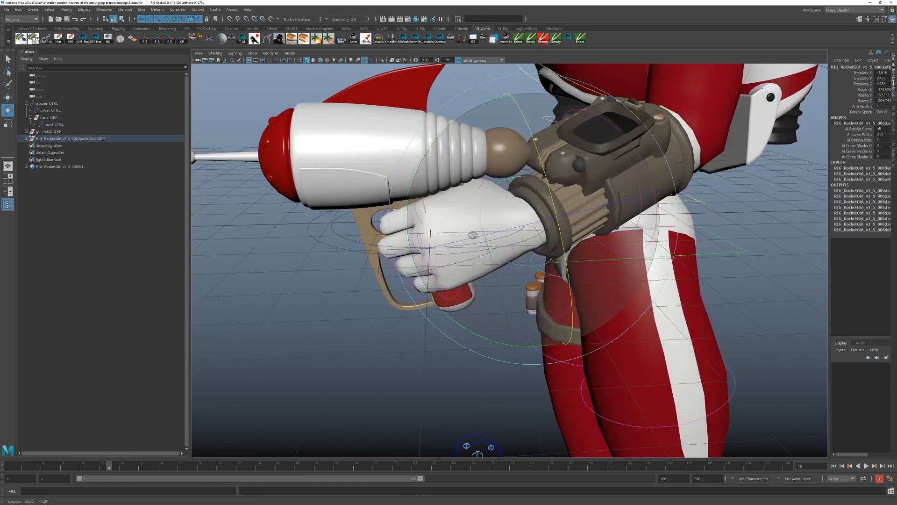
{"action": "left_click", "coordinate": [296, 281]}
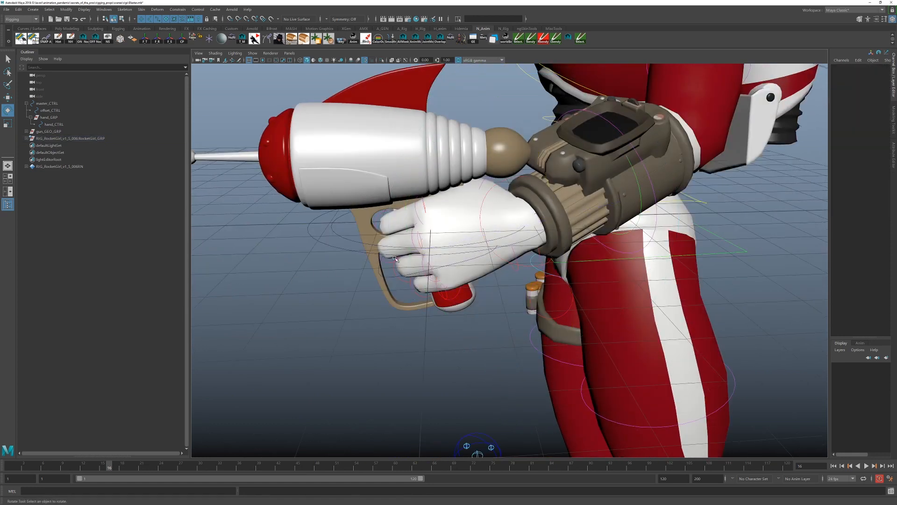
{"action": "mouse_move", "coordinate": [392, 266]}
{"action": "left_mouse_down", "text": "alt"}
{"action": "mouse_move", "coordinate": [411, 268]}
{"action": "mouse_move", "coordinate": [395, 267]}
{"action": "left_mouse_up", "text": "alt"}
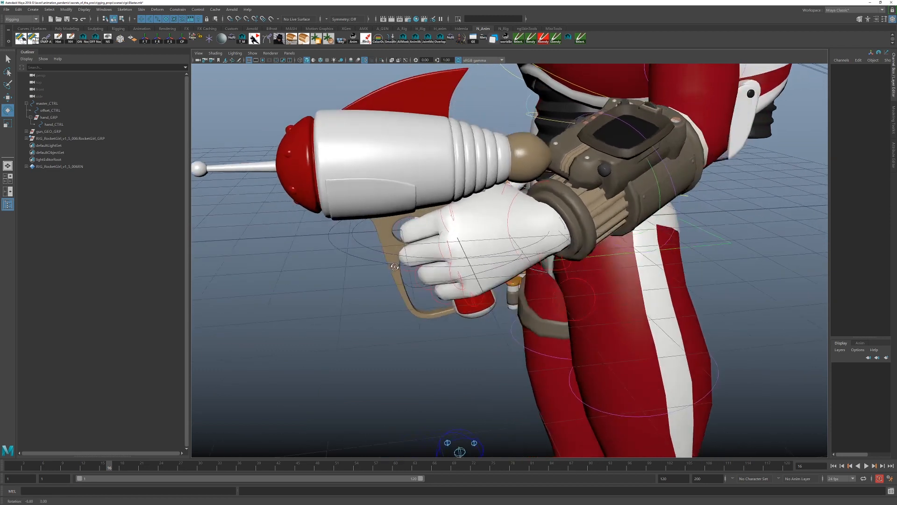
{"action": "left_click", "coordinate": [516, 201]}
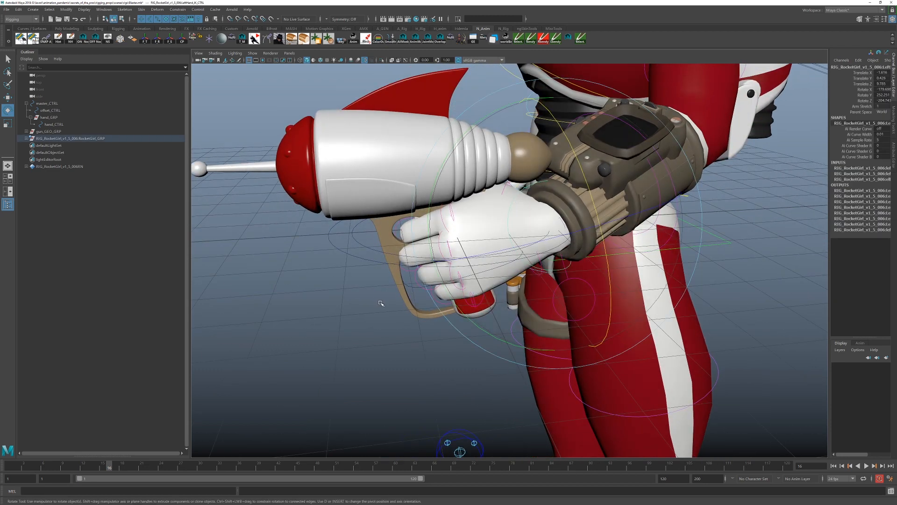
- Parent-constrain the character's left-hand IK control to the blaster's hand_CTRL
{"action": "left_click", "coordinate": [412, 288]}
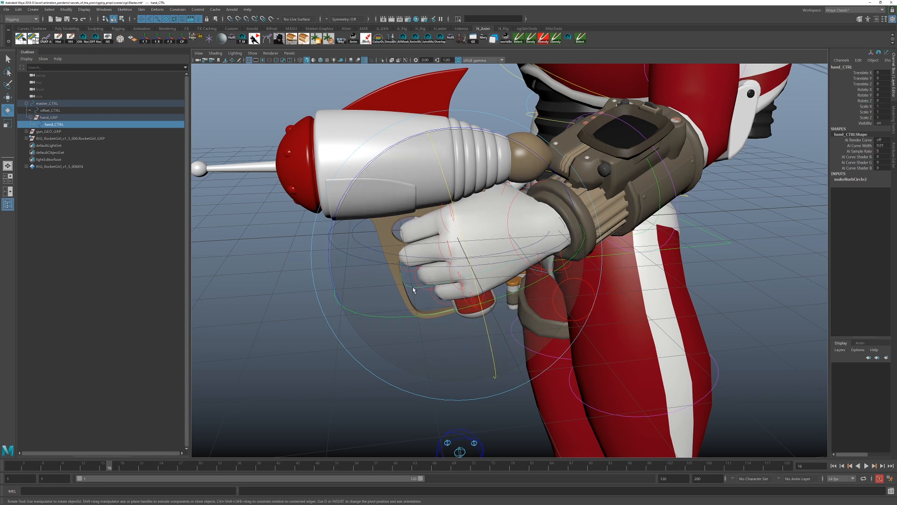
{"action": "key", "text": "q"}
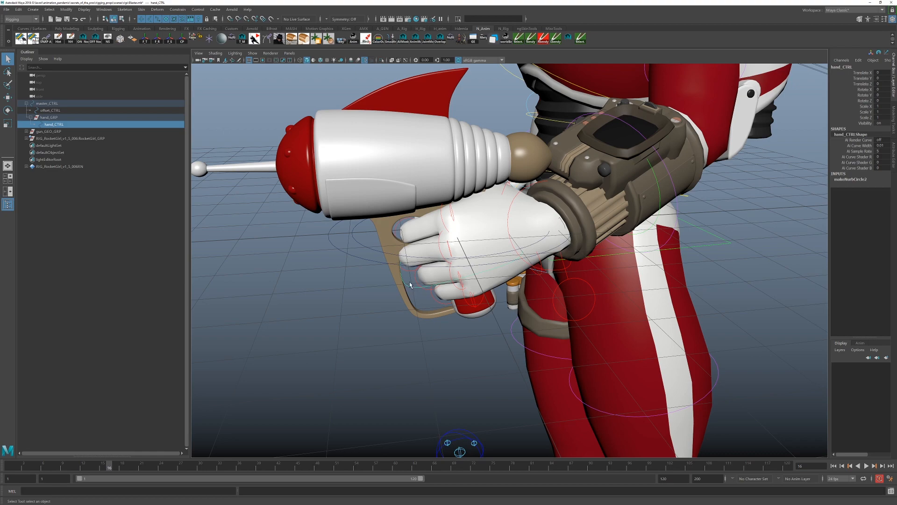
{"action": "left_click_drag", "start_coordinate": [411, 293], "coordinate": [409, 268], "text": "alt"}
{"action": "middle_click_drag", "start_coordinate": [409, 269], "coordinate": [408, 336], "text": "alt"}
{"action": "right_click_drag", "start_coordinate": [408, 337], "coordinate": [492, 231], "text": "alt"}
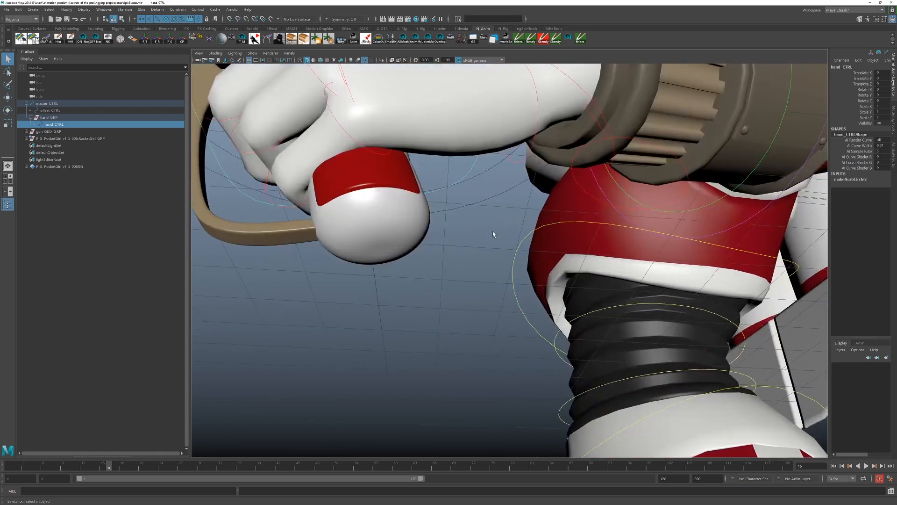
{"action": "middle_click_drag", "start_coordinate": [492, 232], "coordinate": [539, 300], "text": "alt"}
{"action": "right_click_drag", "start_coordinate": [540, 299], "coordinate": [475, 280], "text": "alt"}
{"action": "left_click_drag", "start_coordinate": [474, 281], "coordinate": [417, 254], "text": "alt"}
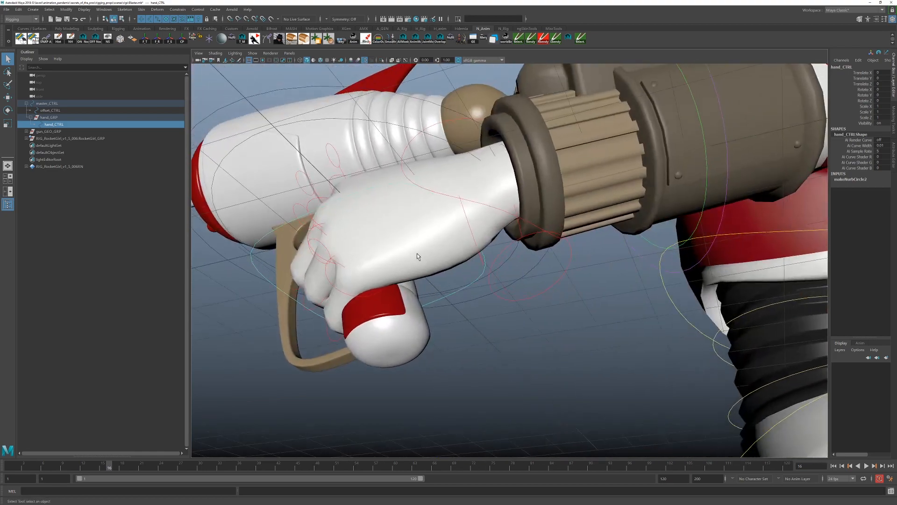
{"action": "left_click", "coordinate": [501, 213], "text": "shift"}
{"action": "right_click_drag", "start_coordinate": [501, 213], "coordinate": [453, 226], "text": "alt"}
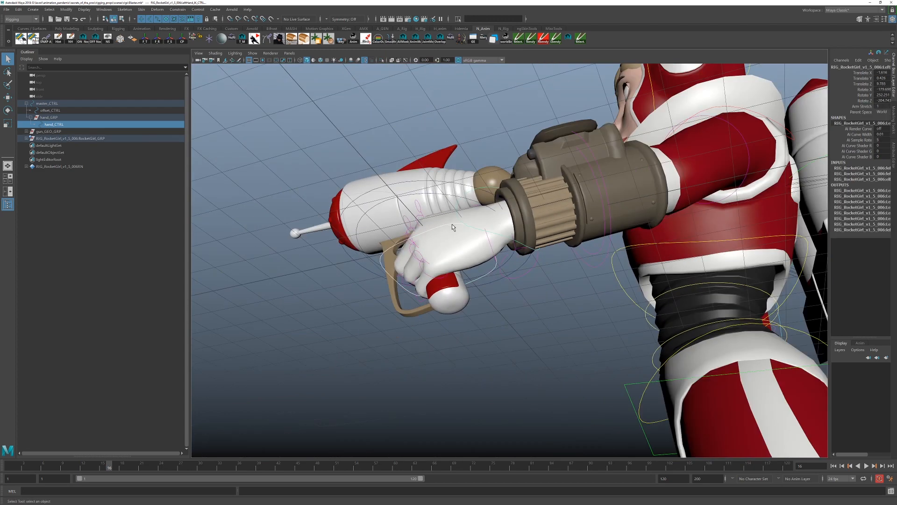
{"action": "left_click_drag", "start_coordinate": [453, 226], "coordinate": [470, 248], "text": "alt"}
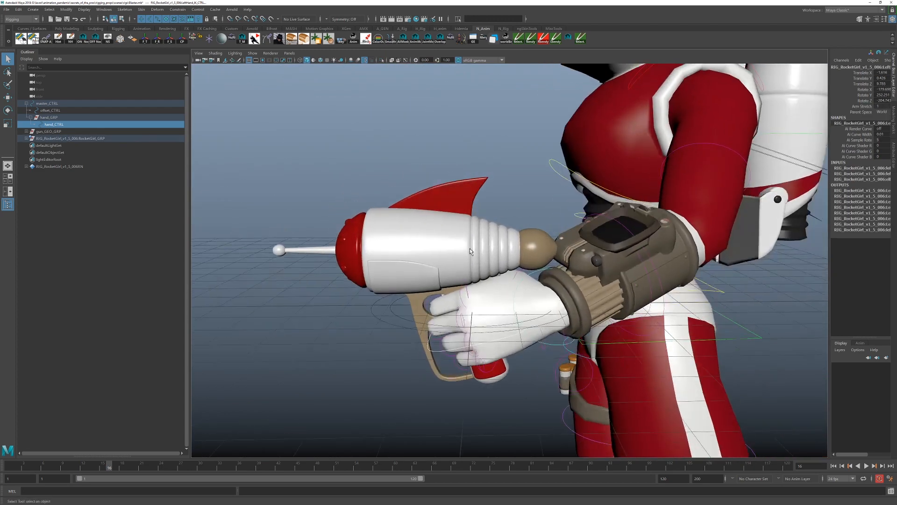
{"action": "left_click", "coordinate": [185, 9]}
{"action": "left_click", "coordinate": [184, 27]}
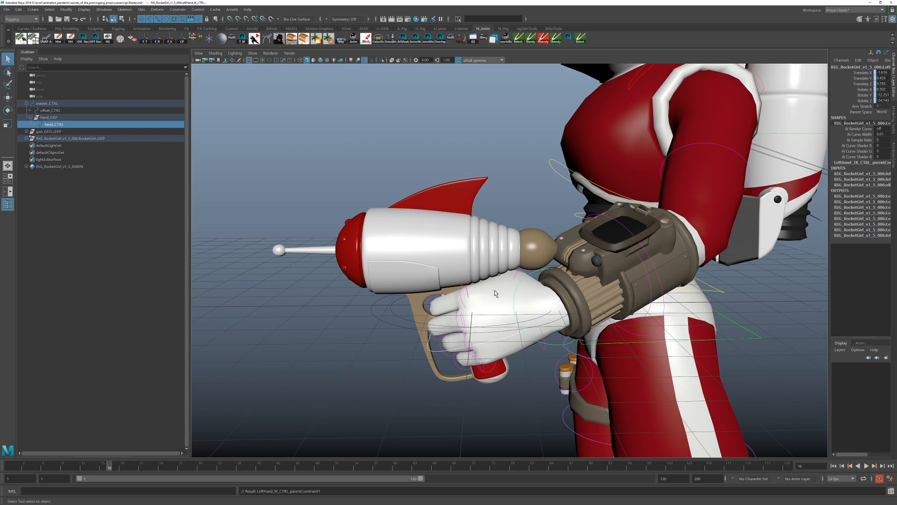
- Move the blaster's master_CTRL around to test whether the left hand follows, and undo the movement
{"action": "left_click", "coordinate": [379, 318]}
{"action": "key", "text": "w"}
{"action": "middle_click_drag", "start_coordinate": [438, 330], "coordinate": [426, 355], "text": "alt"}
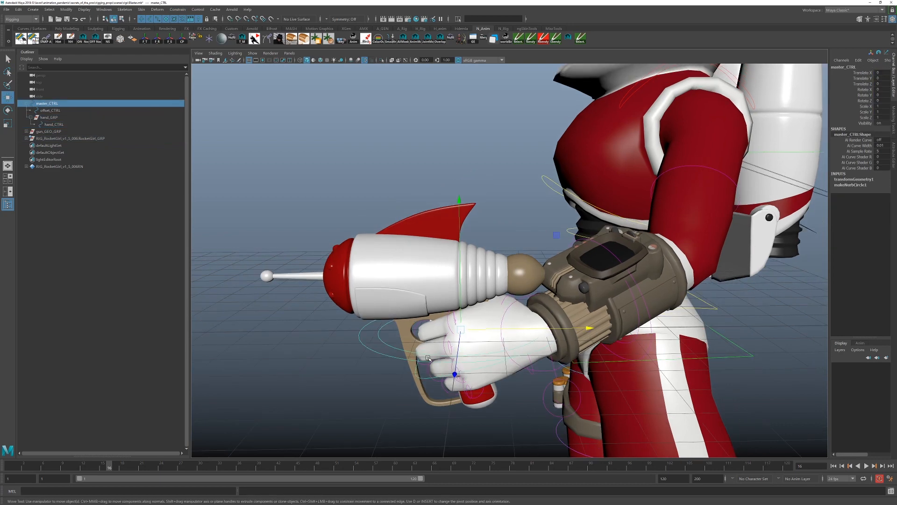
{"action": "left_click_drag", "start_coordinate": [556, 236], "coordinate": [642, 203]}
{"action": "key", "text": "ctrl+z"}
{"action": "key", "text": "ctrl+z"}
{"action": "key", "text": "ctrl+z"}
{"action": "key", "text": "ctrl+z"}
{"action": "key", "text": "ctrl+z"}
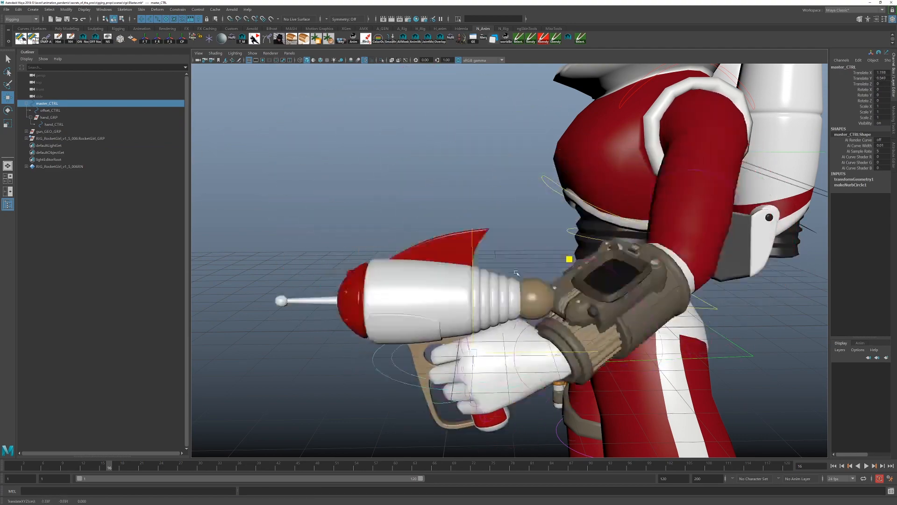
- Raise the blaster's master_CTRL to waist height, to a Translate Y of about 2.27
{"action": "right_click_drag", "start_coordinate": [449, 306], "coordinate": [491, 305], "text": "alt"}
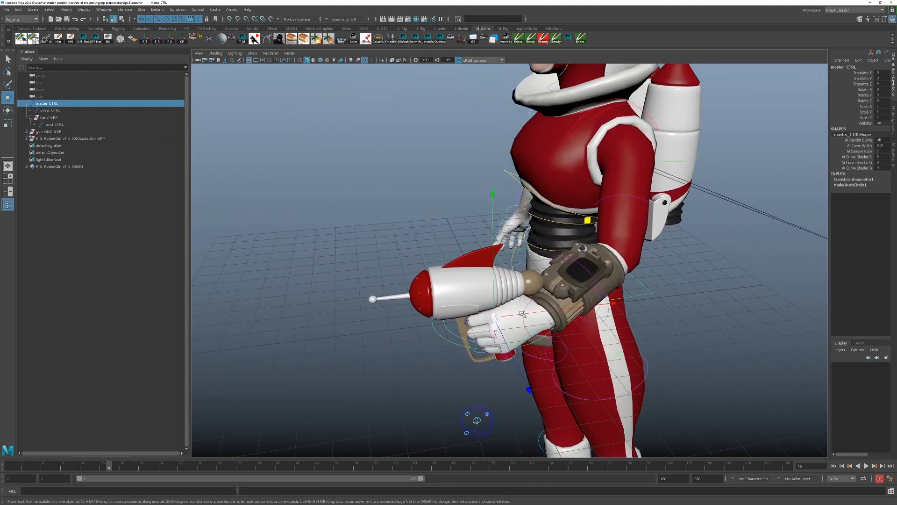
{"action": "left_click_drag", "start_coordinate": [492, 306], "coordinate": [465, 271], "text": "alt"}
{"action": "left_click_drag", "start_coordinate": [581, 203], "coordinate": [575, 164]}
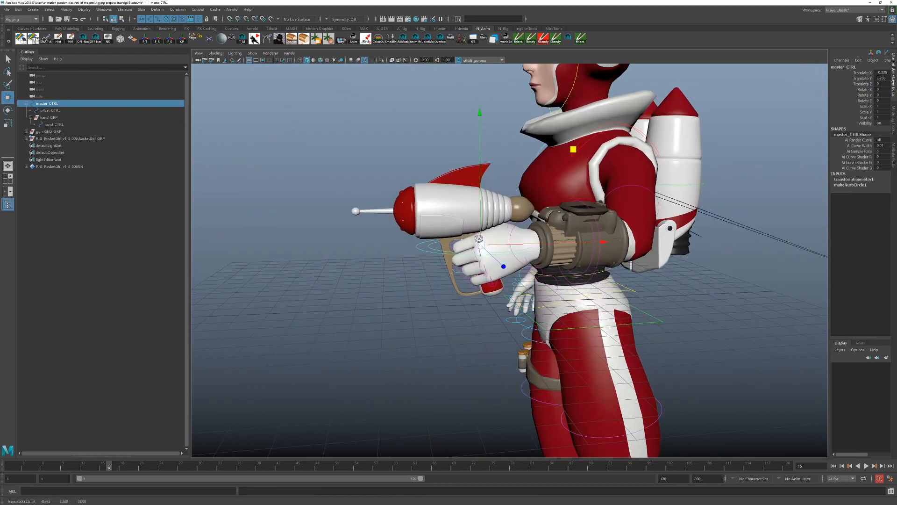
- Move master_CTRL along Z and tilt the blaster upward to test the hand constraint, and undo the rotation
{"action": "left_click_drag", "start_coordinate": [479, 238], "coordinate": [400, 373], "text": "alt"}
{"action": "key", "text": "e"}
{"action": "key", "text": "w"}
{"action": "left_click_drag", "start_coordinate": [481, 352], "coordinate": [567, 248], "text": "alt"}
{"action": "left_click_drag", "start_coordinate": [524, 276], "coordinate": [678, 266], "text": "alt"}
{"action": "key", "text": "e"}
{"action": "left_click_drag", "start_coordinate": [690, 232], "coordinate": [666, 173]}
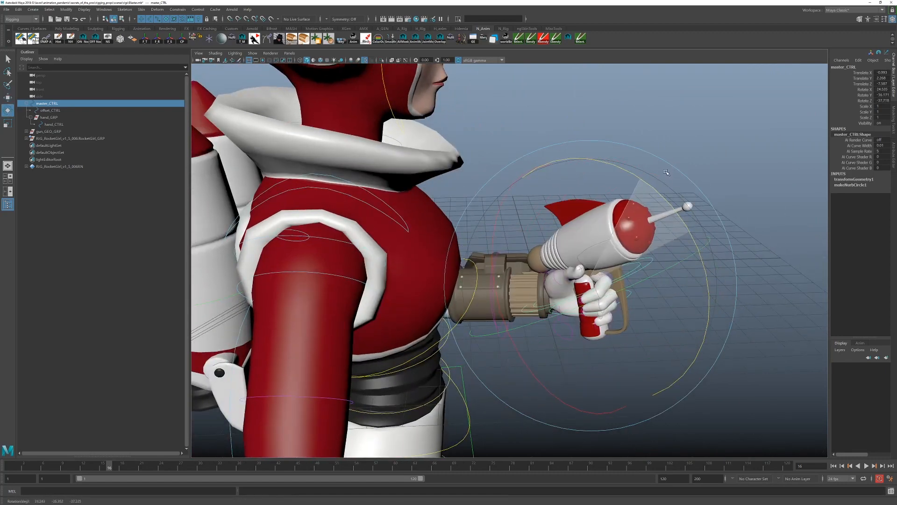
{"action": "key", "text": "ctrl+z"}
- Rotate master_CTRL about its vertical and side axes to test the grip, and undo the rotations and the Z move
{"action": "left_click_drag", "start_coordinate": [564, 344], "coordinate": [606, 349]}
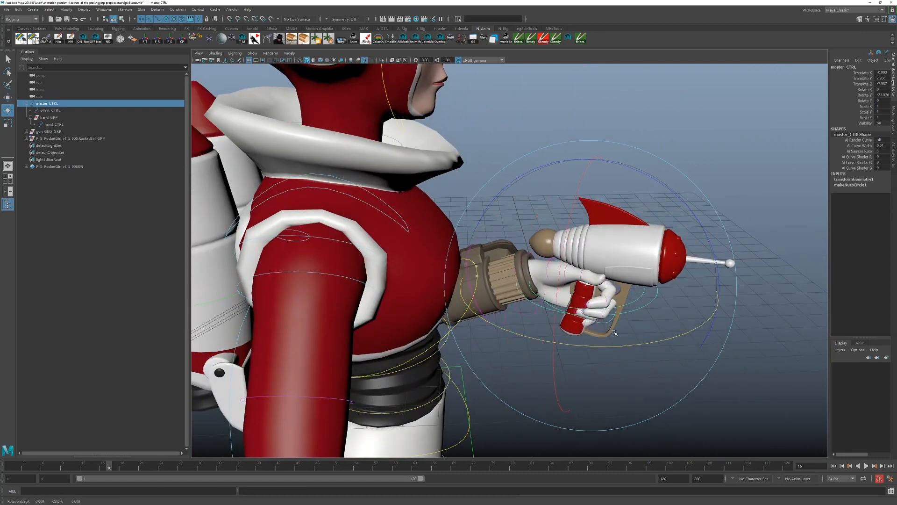
{"action": "left_click_drag", "start_coordinate": [583, 175], "coordinate": [564, 230]}
{"action": "left_click_drag", "start_coordinate": [564, 229], "coordinate": [407, 341], "text": "alt"}
{"action": "key", "text": "ctrl+z"}
{"action": "middle_click_drag", "start_coordinate": [407, 341], "coordinate": [453, 379], "text": "alt"}
{"action": "key", "text": "ctrl+z"}
{"action": "key", "text": "ctrl+z"}
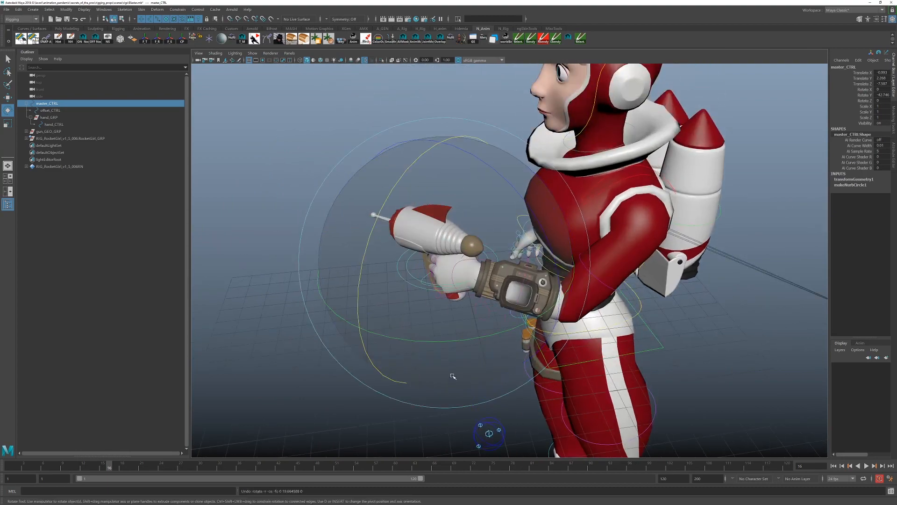
{"action": "key", "text": "ctrl+z"}
{"action": "key", "text": "ctrl+z"}
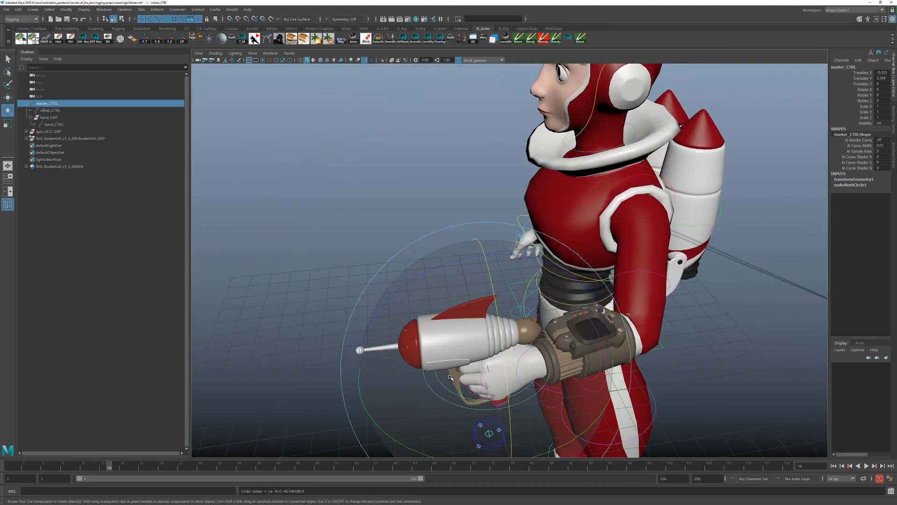
- Rotate offset_CTRL about its vertical axis to test whether the blaster pivots independently of the hand, and undo the rotation
{"action": "left_click_drag", "start_coordinate": [451, 378], "coordinate": [392, 362], "text": "alt"}
{"action": "right_click_drag", "start_coordinate": [364, 371], "coordinate": [379, 383], "text": "alt"}
{"action": "middle_click_drag", "start_coordinate": [375, 382], "coordinate": [411, 344], "text": "alt"}
{"action": "right_click_drag", "start_coordinate": [410, 344], "coordinate": [442, 352], "text": "alt"}
{"action": "middle_click_drag", "start_coordinate": [442, 351], "coordinate": [499, 337], "text": "alt"}
{"action": "key", "text": "q"}
{"action": "left_click", "coordinate": [332, 364]}
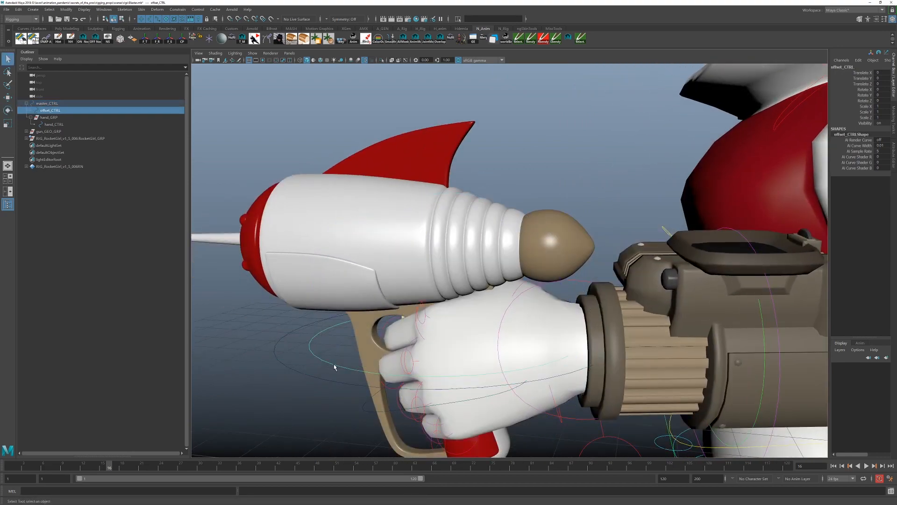
{"action": "right_click_drag", "start_coordinate": [369, 369], "coordinate": [350, 361], "text": "alt"}
{"action": "left_click_drag", "start_coordinate": [351, 360], "coordinate": [380, 359], "text": "alt"}
{"action": "middle_click_drag", "start_coordinate": [379, 359], "coordinate": [345, 322], "text": "alt"}
{"action": "right_click_drag", "start_coordinate": [346, 323], "coordinate": [363, 320], "text": "alt"}
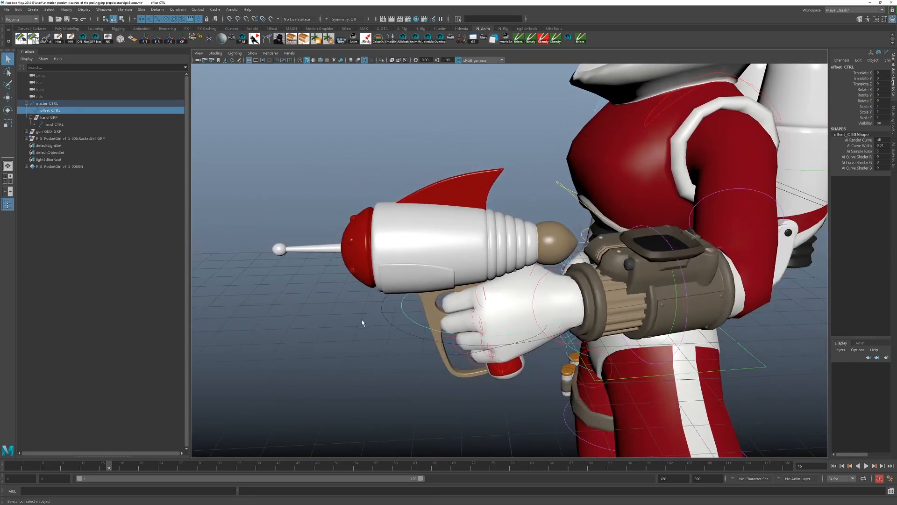
{"action": "key", "text": "e"}
{"action": "left_click_drag", "start_coordinate": [381, 348], "coordinate": [353, 366]}
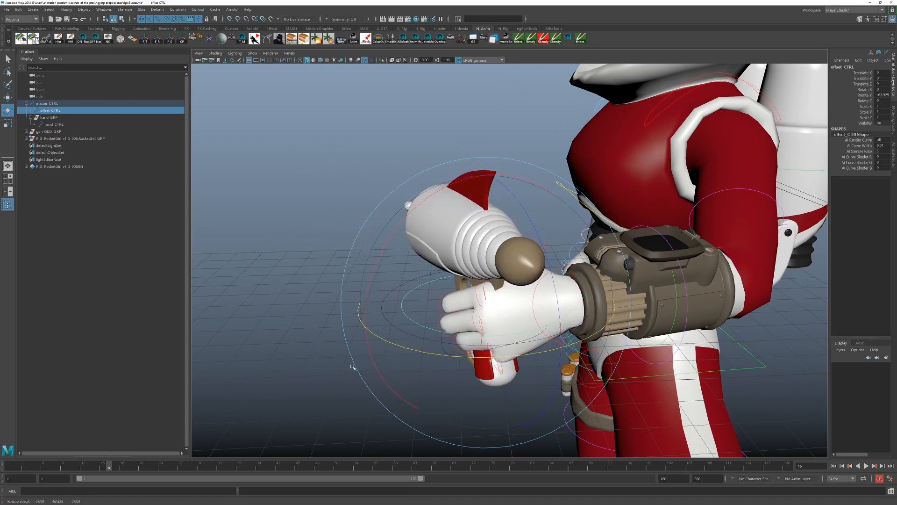
{"action": "key", "text": "ctrl+z"}
{"action": "key", "text": "q"}
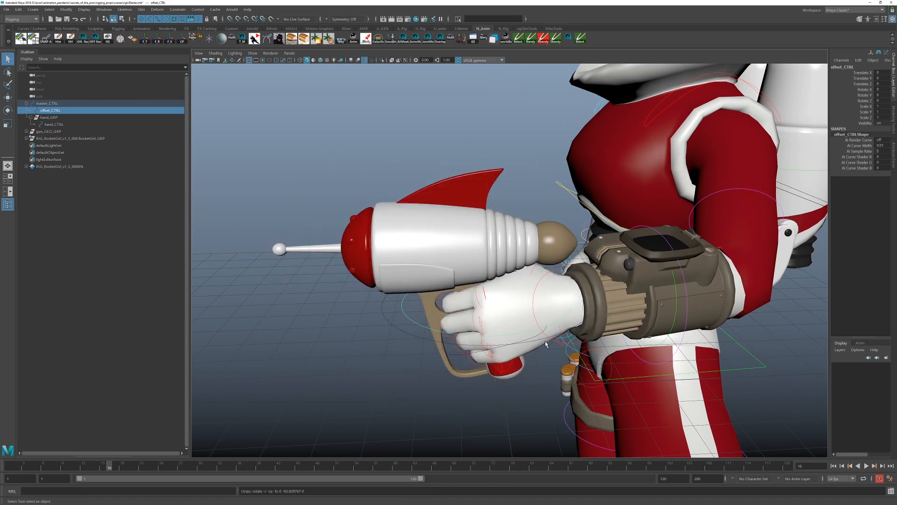
- Rotate hand_CTRL to test the hand's movement around the blaster grip, and undo the rotation
{"action": "left_click", "coordinate": [454, 357]}
{"action": "left_click_drag", "start_coordinate": [455, 358], "coordinate": [446, 360], "text": "alt"}
{"action": "right_click_drag", "start_coordinate": [438, 357], "coordinate": [558, 380], "text": "alt"}
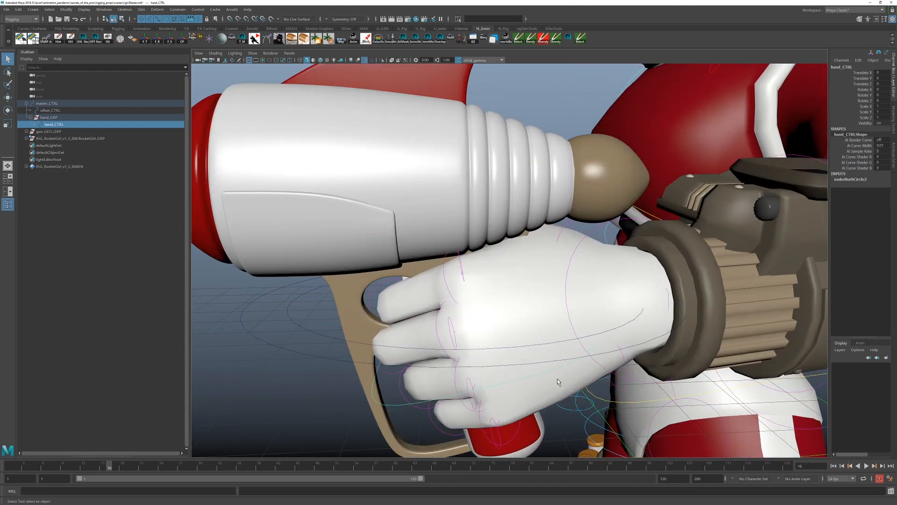
{"action": "right_click_drag", "start_coordinate": [487, 375], "coordinate": [442, 358], "text": "alt"}
{"action": "left_click_drag", "start_coordinate": [443, 357], "coordinate": [445, 335], "text": "alt"}
{"action": "key", "text": "e"}
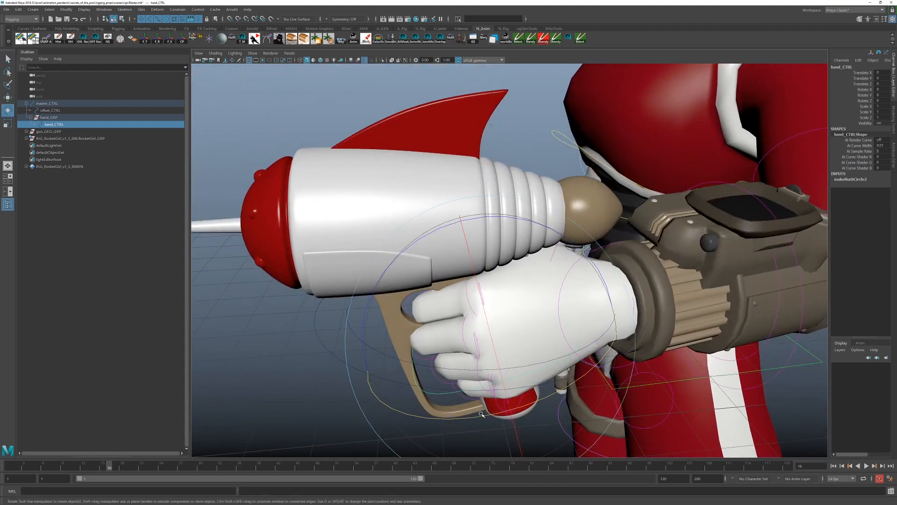
{"action": "mouse_move", "coordinate": [482, 417]}
{"action": "left_mouse_down"}
{"action": "mouse_move", "coordinate": [509, 409]}
{"action": "mouse_move", "coordinate": [425, 423]}
{"action": "mouse_move", "coordinate": [504, 419]}
{"action": "mouse_move", "coordinate": [448, 434]}
{"action": "mouse_move", "coordinate": [469, 427]}
{"action": "left_mouse_up"}
{"action": "key", "text": "ctrl+z"}
{"action": "right_click_drag", "start_coordinate": [486, 421], "coordinate": [469, 381], "text": "alt"}
{"action": "left_click_drag", "start_coordinate": [511, 361], "coordinate": [494, 369], "text": "alt"}
- Set a key on the blaster's master_CTRL at frame 1 with its waist-height pose
{"action": "key", "text": "q"}
{"action": "left_click", "coordinate": [365, 322]}
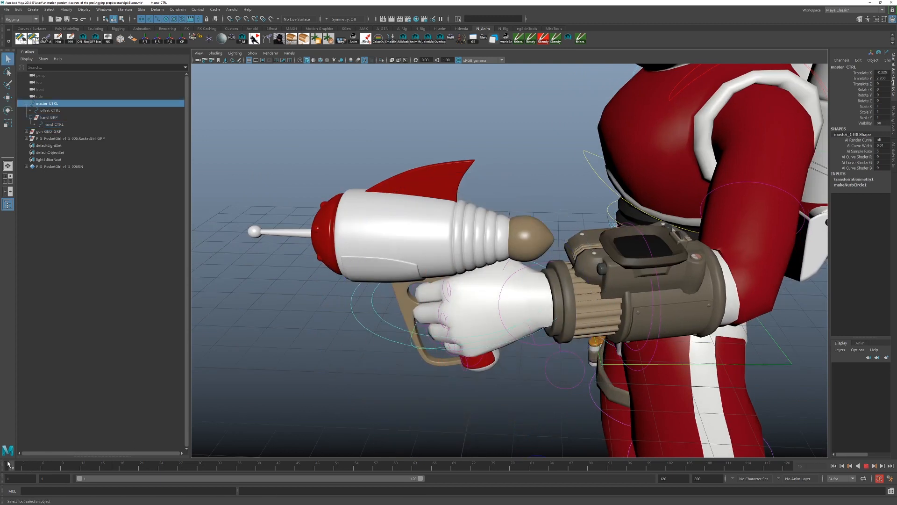
{"action": "key", "text": "w"}
{"action": "key", "text": "s"}
- At frame 26, raise master_CTRL to head height and rotate it to about -103 in Z so the blaster points upward
{"action": "left_click", "coordinate": [174, 465]}
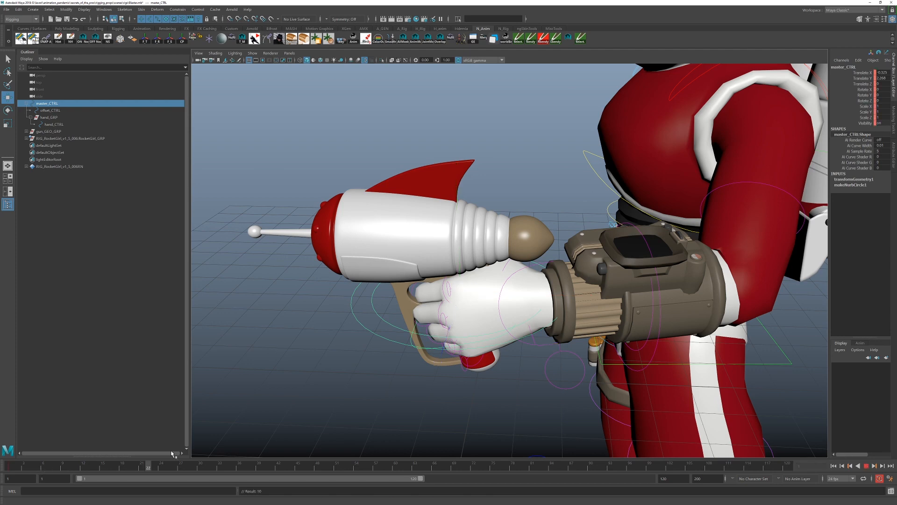
{"action": "left_click_drag", "start_coordinate": [558, 204], "coordinate": [563, 4]}
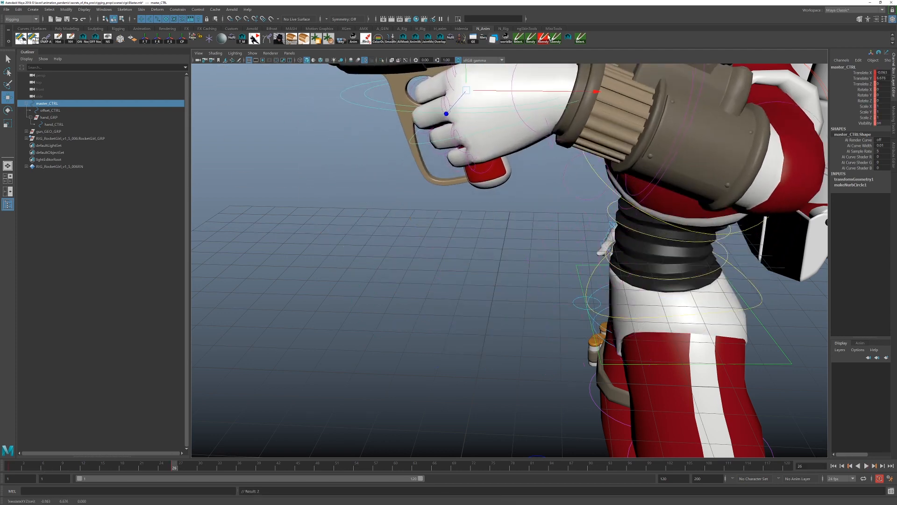
{"action": "middle_click_drag", "start_coordinate": [608, 75], "coordinate": [530, 345], "text": "alt"}
{"action": "right_click_drag", "start_coordinate": [531, 346], "coordinate": [531, 253], "text": "alt"}
{"action": "key", "text": "e"}
{"action": "left_click_drag", "start_coordinate": [517, 200], "coordinate": [479, 254]}
{"action": "key", "text": "w"}
{"action": "left_click_drag", "start_coordinate": [557, 213], "coordinate": [635, 100]}
- Lower the character's left elbow pole vector control well below the raised arm to correct the elbow's direction
{"action": "left_click_drag", "start_coordinate": [655, 271], "coordinate": [697, 392], "text": "alt"}
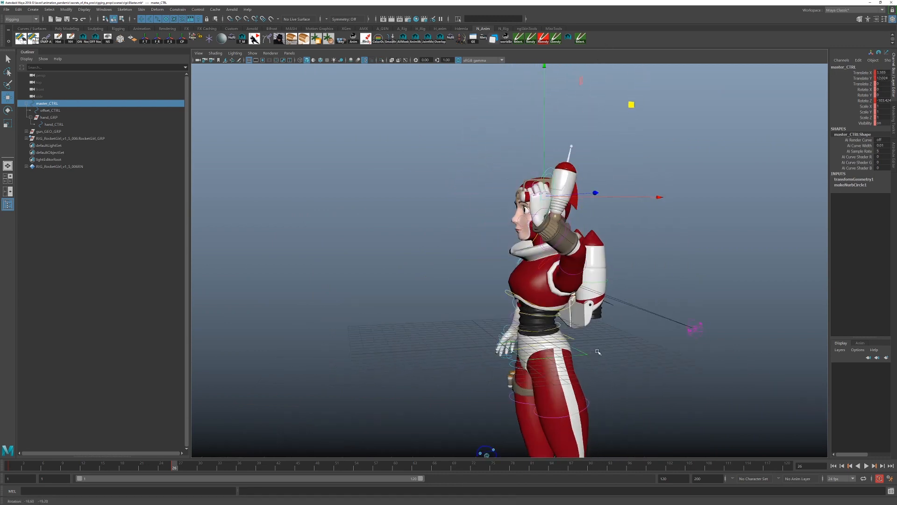
{"action": "left_click", "coordinate": [695, 328]}
{"action": "left_click_drag", "start_coordinate": [695, 328], "coordinate": [517, 469]}
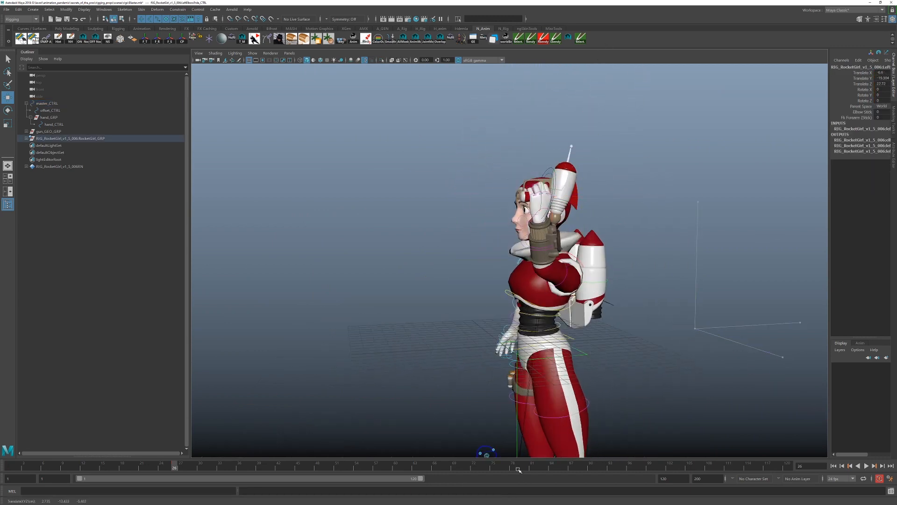
- Play the animation from the start to check how the arm and hand follow the raised blaster
{"action": "left_click_drag", "start_coordinate": [518, 374], "coordinate": [453, 369], "text": "alt"}
{"action": "right_click_drag", "start_coordinate": [398, 299], "coordinate": [467, 280], "text": "alt"}
{"action": "middle_click_drag", "start_coordinate": [455, 259], "coordinate": [452, 343], "text": "alt"}
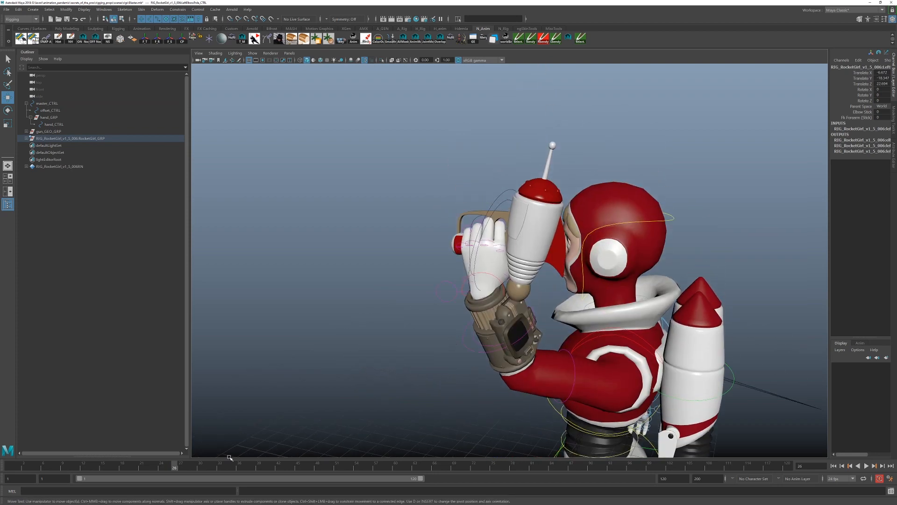
{"action": "left_click", "coordinate": [17, 468]}
{"action": "key", "text": "alt+v"}
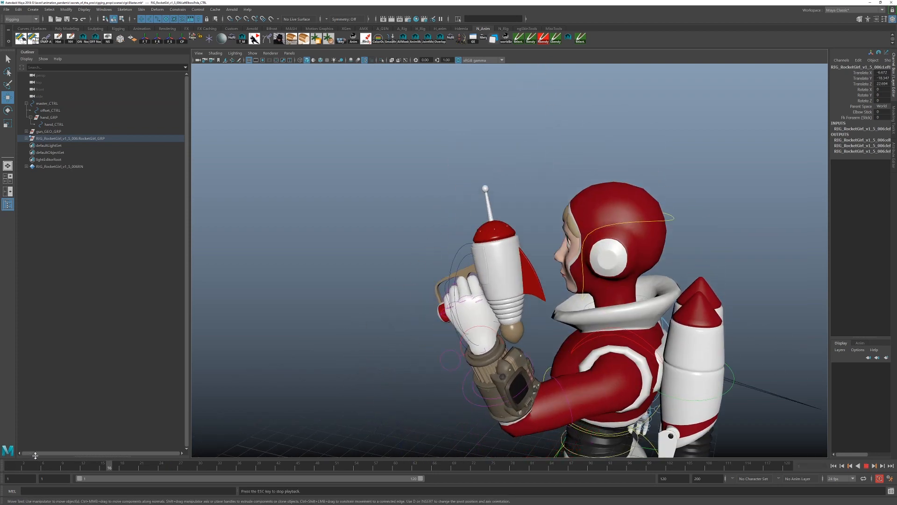
- Set a key on offset_CTRL at frame 34 with its rotations at zero
{"action": "right_click_drag", "start_coordinate": [440, 238], "coordinate": [493, 264], "text": "alt"}
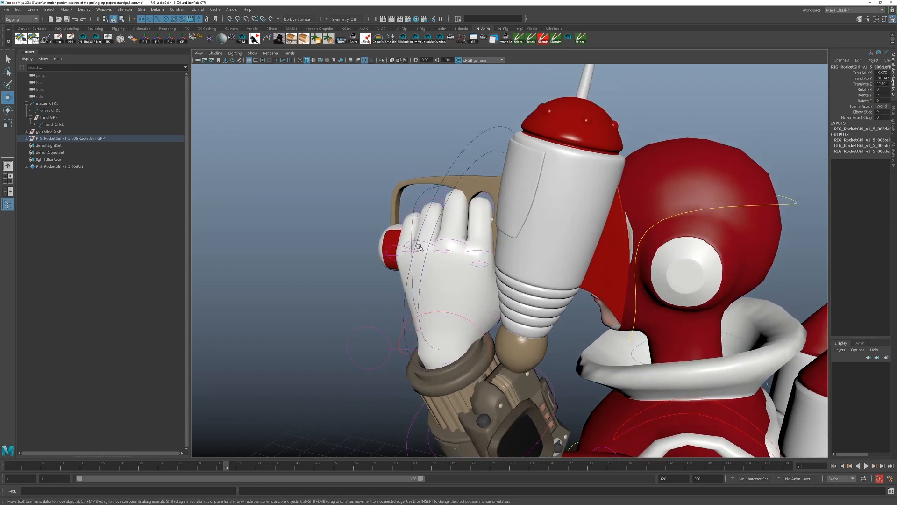
{"action": "left_click", "coordinate": [438, 221]}
{"action": "left_click", "coordinate": [437, 223]}
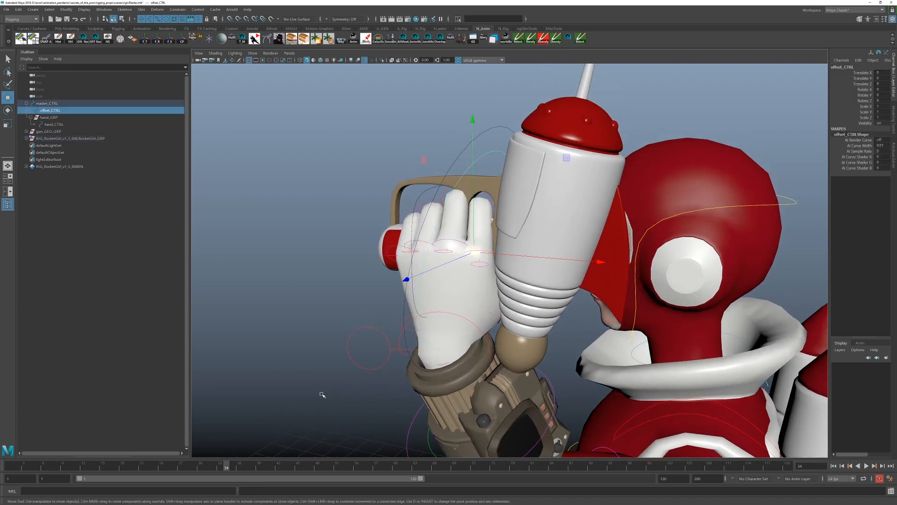
{"action": "key", "text": "e"}
{"action": "key", "text": "Escape"}
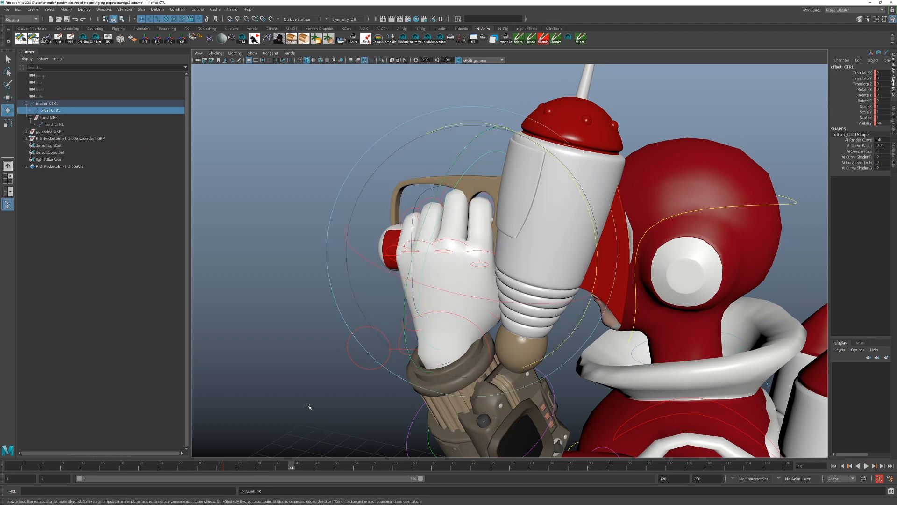
- At frame 54, rotate offset_CTRL to flip the blaster upside down in the hand, and play back the spin
{"action": "left_click", "coordinate": [356, 468]}
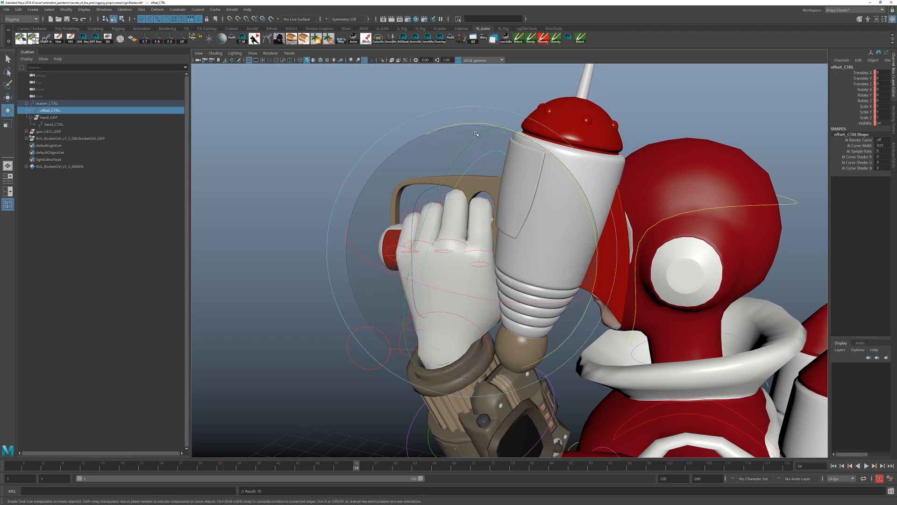
{"action": "left_click_drag", "start_coordinate": [476, 134], "coordinate": [537, 165]}
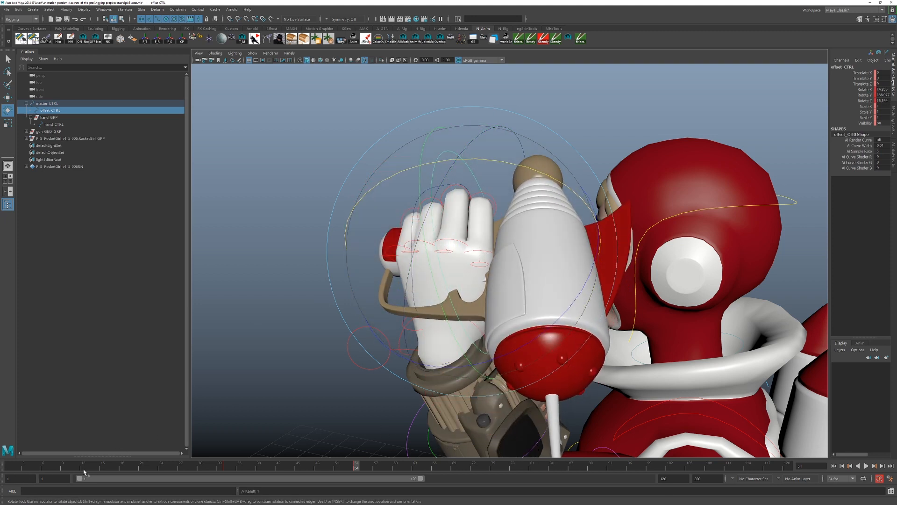
{"action": "left_click", "coordinate": [61, 470]}
{"action": "key", "text": "alt+v"}
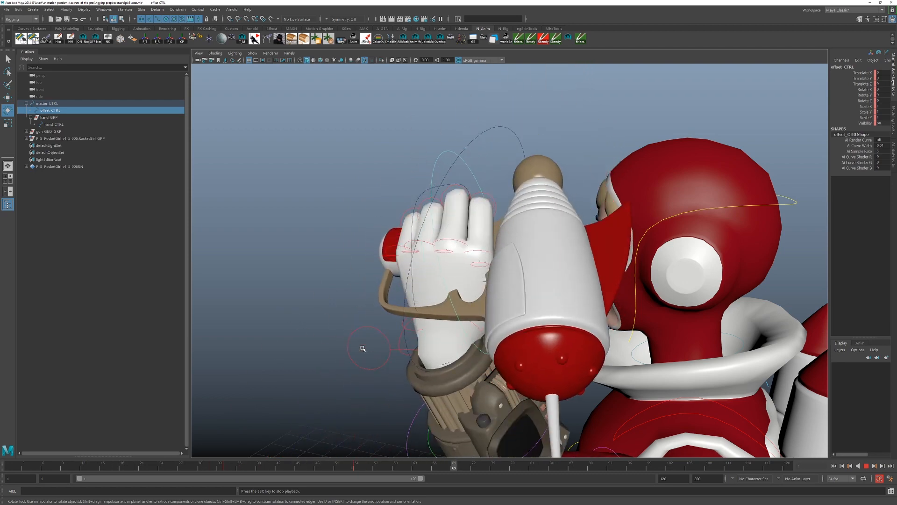
{"action": "key", "text": "alt+v"}
- Delete offset_CTRL's key at frame 54
{"action": "right_click_drag", "start_coordinate": [418, 427], "coordinate": [337, 418], "text": "alt"}
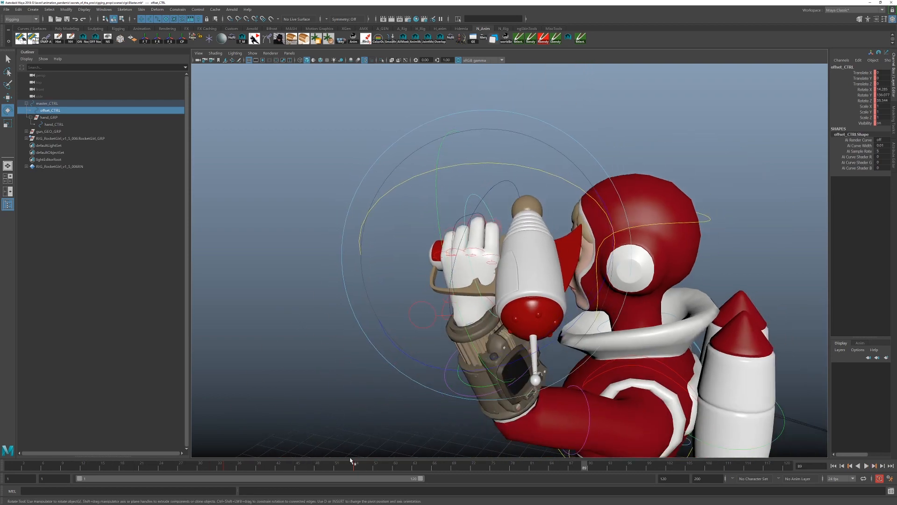
{"action": "right_click", "coordinate": [356, 470]}
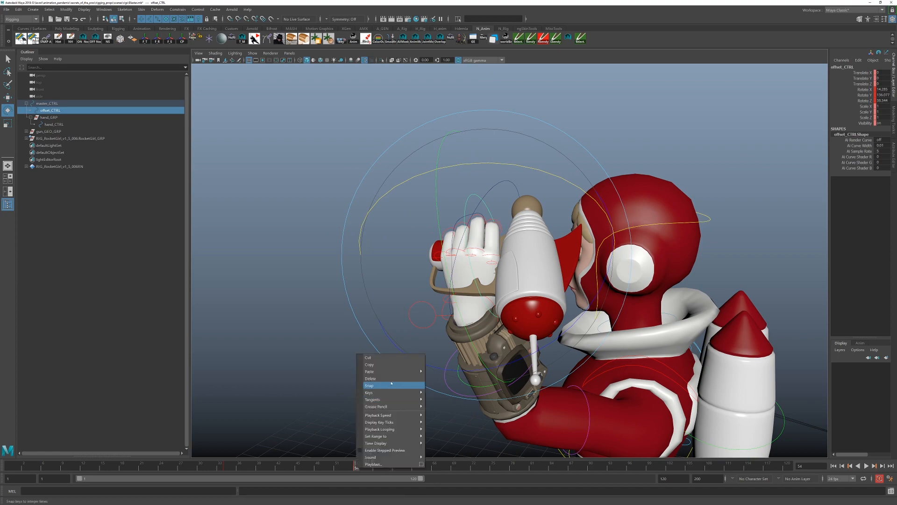
{"action": "left_click", "coordinate": [370, 378]}
- Return to frame 1 and examine the hand's grip on the blaster from the side and front
{"action": "left_click_drag", "start_coordinate": [250, 469], "coordinate": [10, 467]}
{"action": "middle_click_drag", "start_coordinate": [291, 401], "coordinate": [338, 241], "text": "alt"}
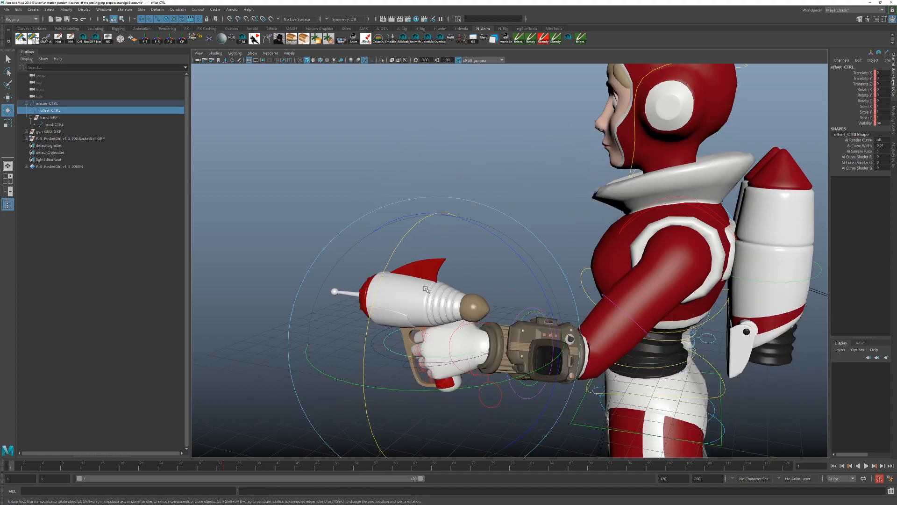
{"action": "left_click_drag", "start_coordinate": [338, 300], "coordinate": [414, 350], "text": "alt"}
{"action": "right_click_drag", "start_coordinate": [414, 351], "coordinate": [519, 372], "text": "alt"}
{"action": "left_click_drag", "start_coordinate": [520, 371], "coordinate": [503, 357], "text": "alt"}
{"action": "right_click_drag", "start_coordinate": [503, 357], "coordinate": [497, 354], "text": "alt"}
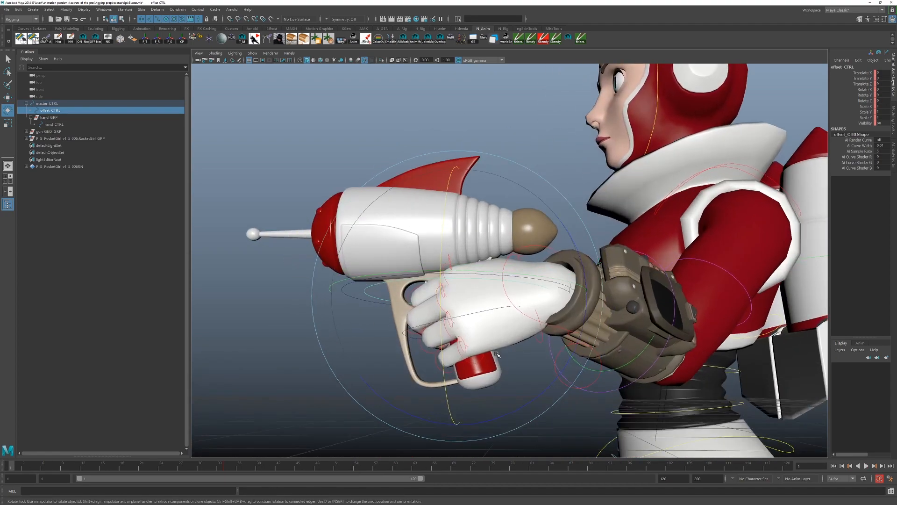
{"action": "left_click_drag", "start_coordinate": [512, 349], "coordinate": [562, 361], "text": "alt"}
{"action": "right_click_drag", "start_coordinate": [563, 361], "coordinate": [544, 350], "text": "alt"}
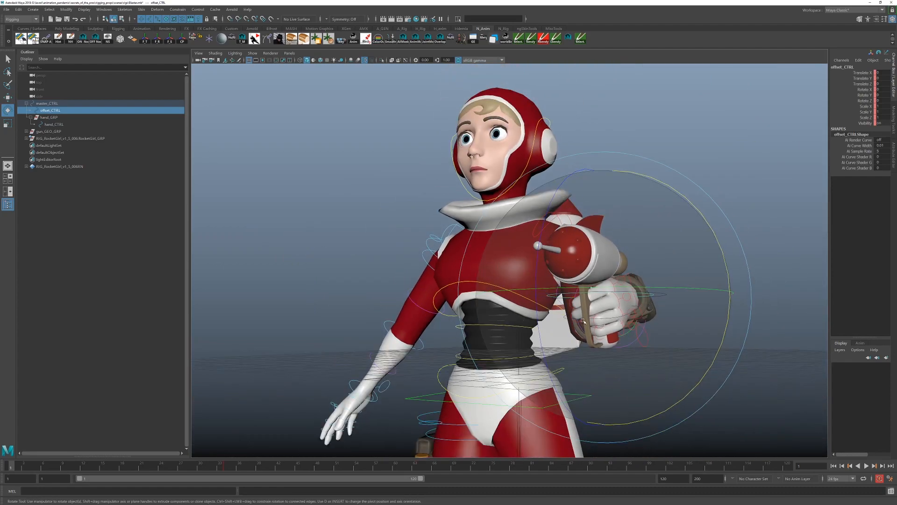
{"action": "left_click_drag", "start_coordinate": [593, 342], "coordinate": [531, 343], "text": "alt"}
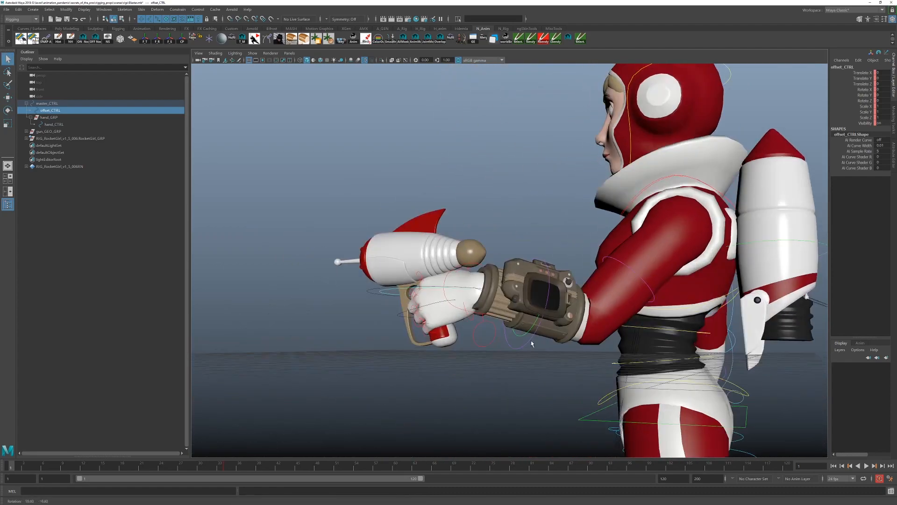
- Roll master_CTRL sideways to a Rotate X of about -93 and lower it to a Translate Y of about 0.79
{"action": "left_click", "coordinate": [399, 316]}
{"action": "left_click", "coordinate": [370, 288]}
{"action": "key", "text": "w"}
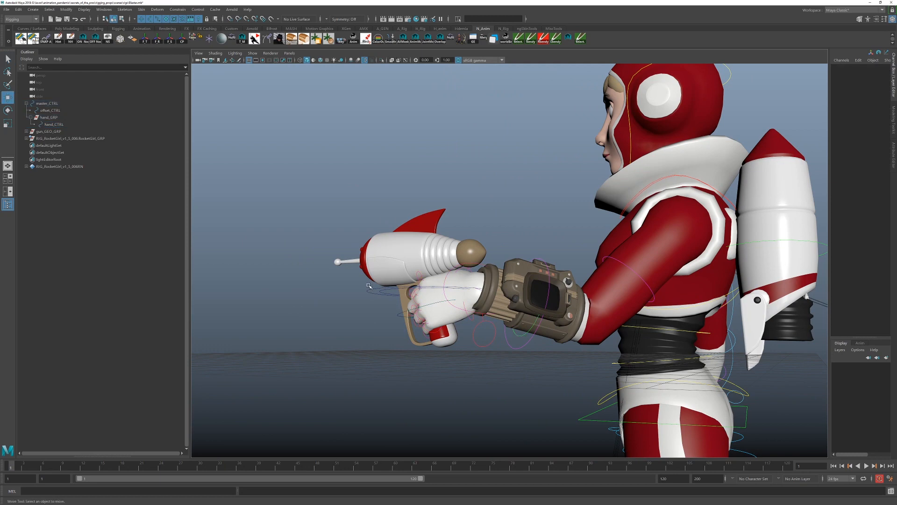
{"action": "left_click", "coordinate": [368, 294]}
{"action": "left_click_drag", "start_coordinate": [373, 305], "coordinate": [476, 310], "text": "alt"}
{"action": "right_click_drag", "start_coordinate": [477, 311], "coordinate": [463, 292], "text": "alt"}
{"action": "key", "text": "e"}
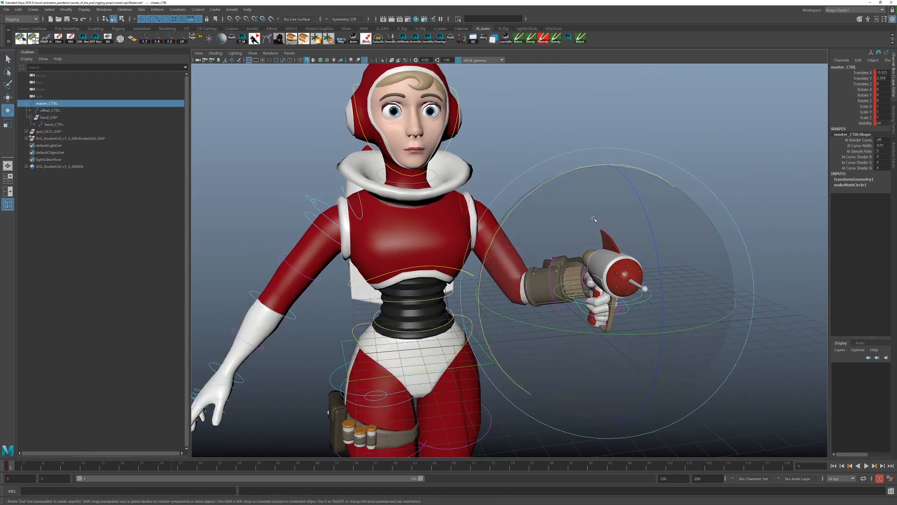
{"action": "left_click_drag", "start_coordinate": [579, 169], "coordinate": [640, 411]}
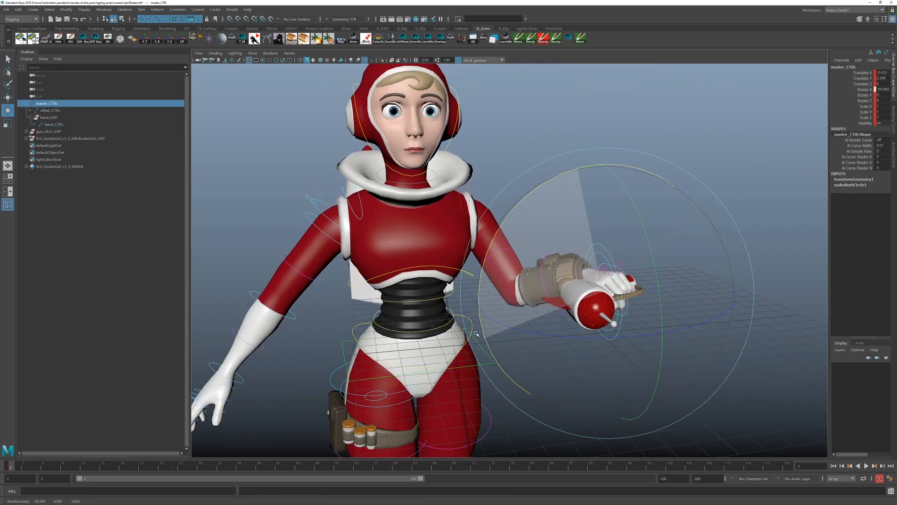
{"action": "key", "text": "w"}
{"action": "left_click_drag", "start_coordinate": [608, 161], "coordinate": [443, 243]}
- Rotate hand_CTRL to a Rotate X of about 23.6, turn it in Y, and shift it so the hand rests over the grip
{"action": "middle_click_drag", "start_coordinate": [477, 334], "coordinate": [509, 271], "text": "alt"}
{"action": "right_click_drag", "start_coordinate": [508, 271], "coordinate": [528, 305], "text": "alt"}
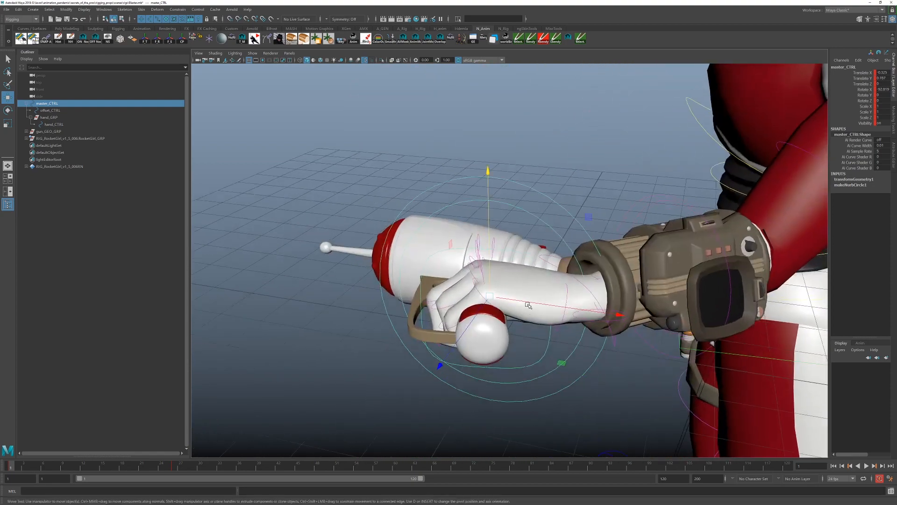
{"action": "left_click", "coordinate": [527, 261]}
{"action": "key", "text": "e"}
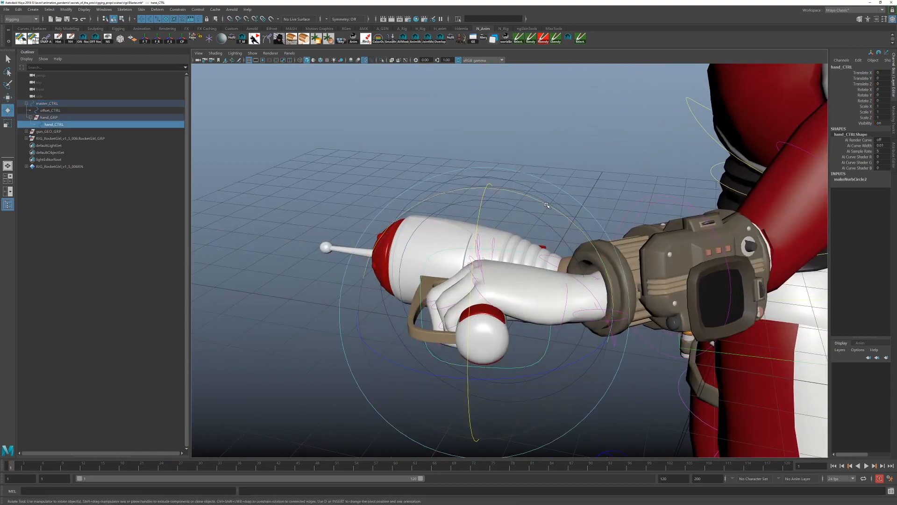
{"action": "left_click_drag", "start_coordinate": [548, 204], "coordinate": [556, 280]}
{"action": "left_click_drag", "start_coordinate": [673, 287], "coordinate": [550, 306]}
{"action": "key", "text": "w"}
{"action": "left_click_drag", "start_coordinate": [506, 197], "coordinate": [495, 166]}
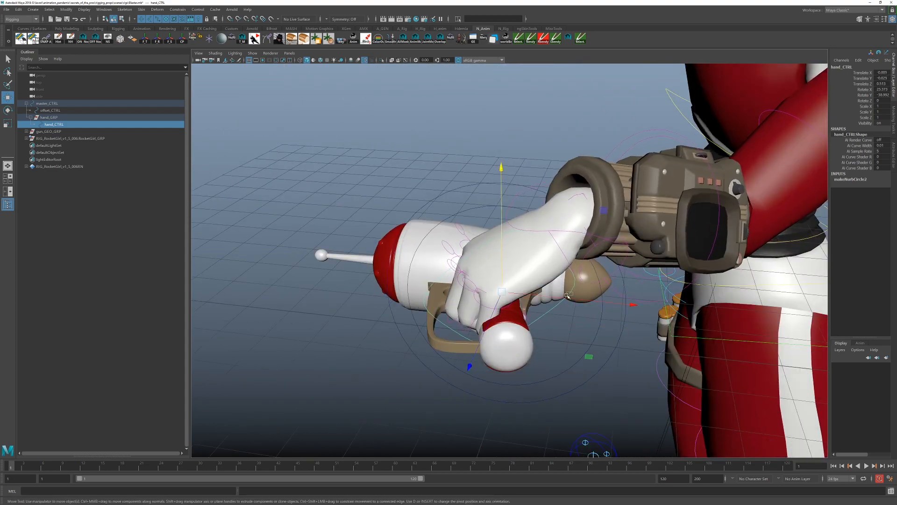
{"action": "left_click_drag", "start_coordinate": [571, 298], "coordinate": [494, 226]}
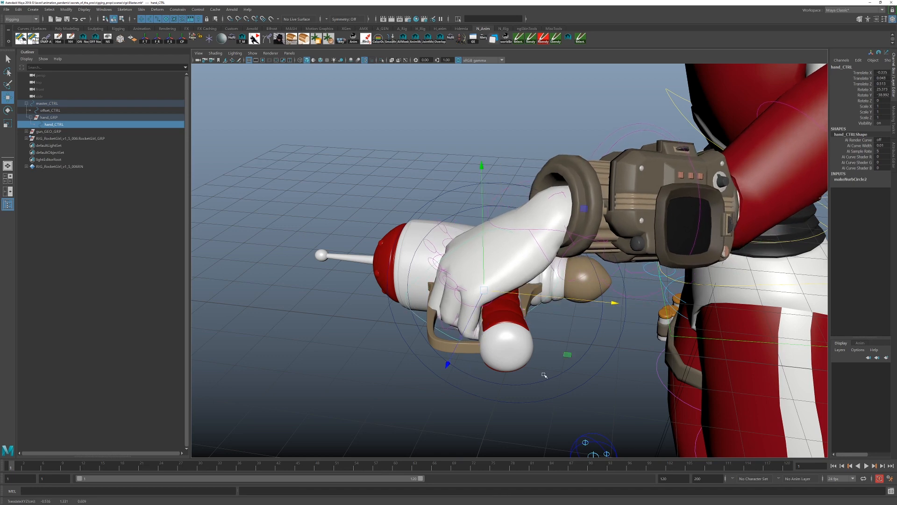
- Delete all of master_CTRL's keys across the whole timeline
{"action": "left_click", "coordinate": [541, 396]}
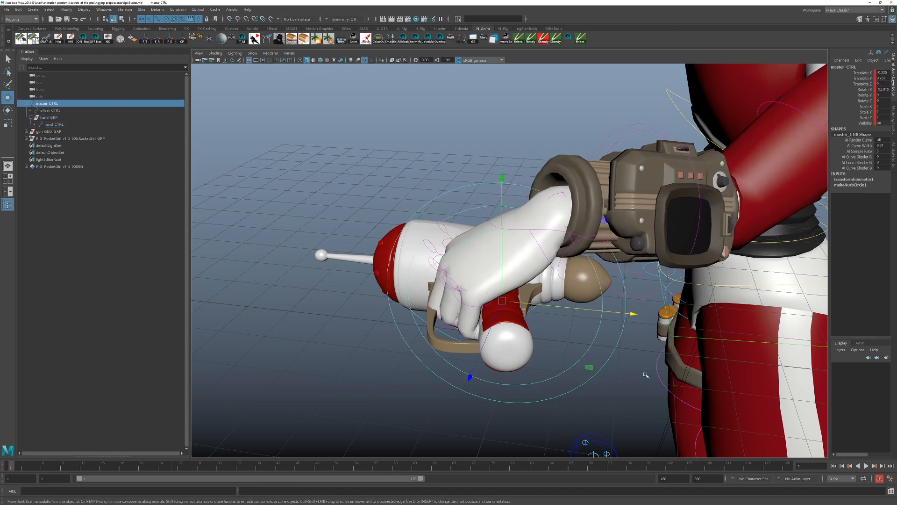
{"action": "double_click", "coordinate": [11, 467]}
{"action": "right_click", "coordinate": [11, 467]}
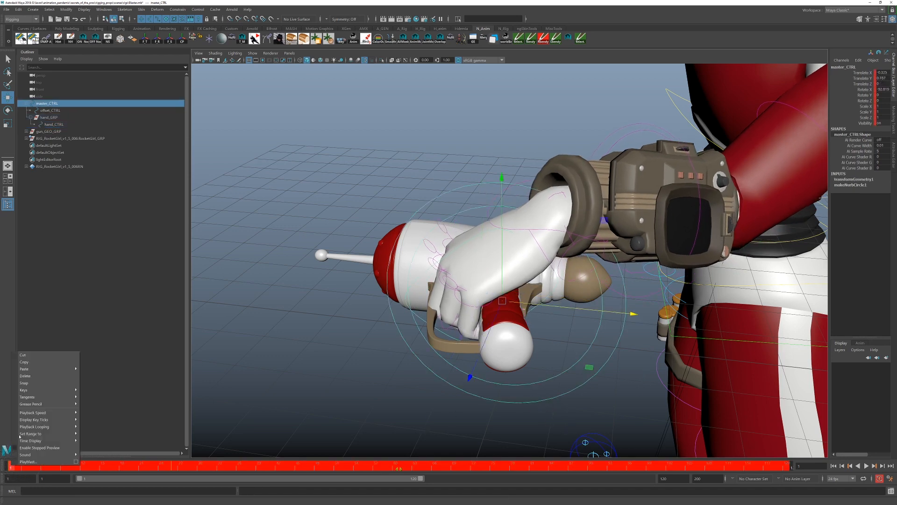
{"action": "left_click", "coordinate": [25, 376]}
{"action": "left_click_drag", "start_coordinate": [482, 402], "coordinate": [512, 407], "text": "alt"}
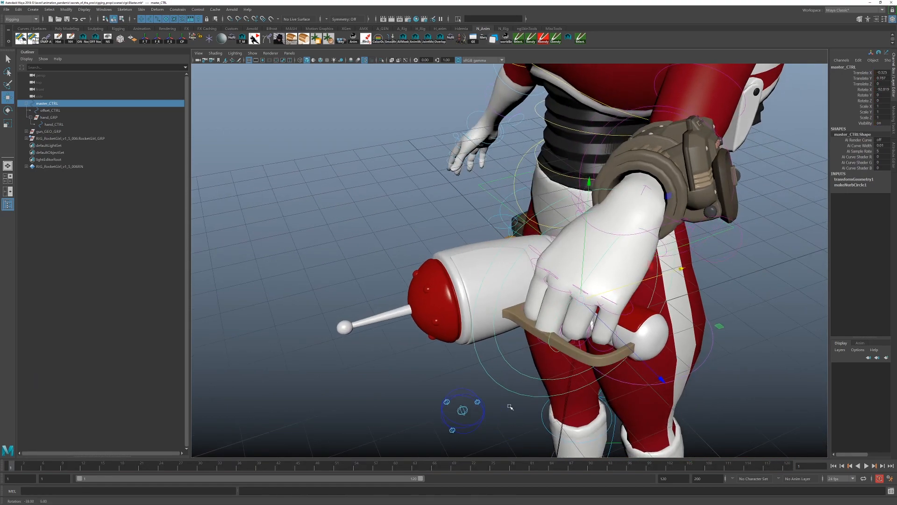
- At frame 14, set all of hand_CTRL's translate and rotate values to 0
{"action": "left_click_drag", "start_coordinate": [544, 364], "coordinate": [528, 361], "text": "alt"}
{"action": "left_click", "coordinate": [497, 320]}
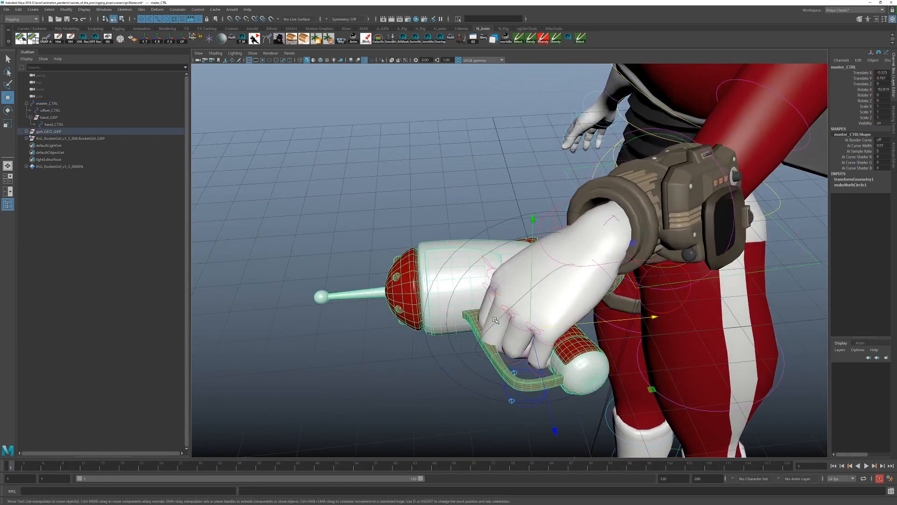
{"action": "left_click", "coordinate": [453, 380]}
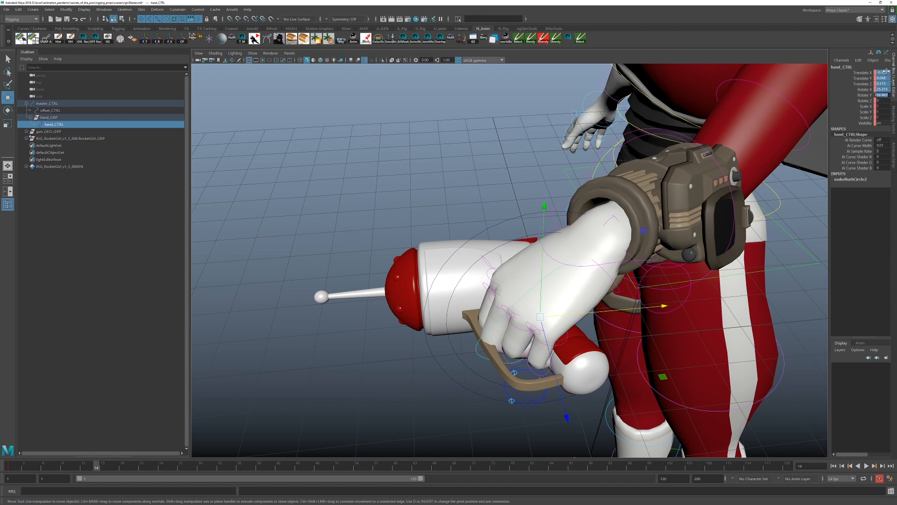
{"action": "type", "text": "0"}
{"action": "key", "text": "Return"}
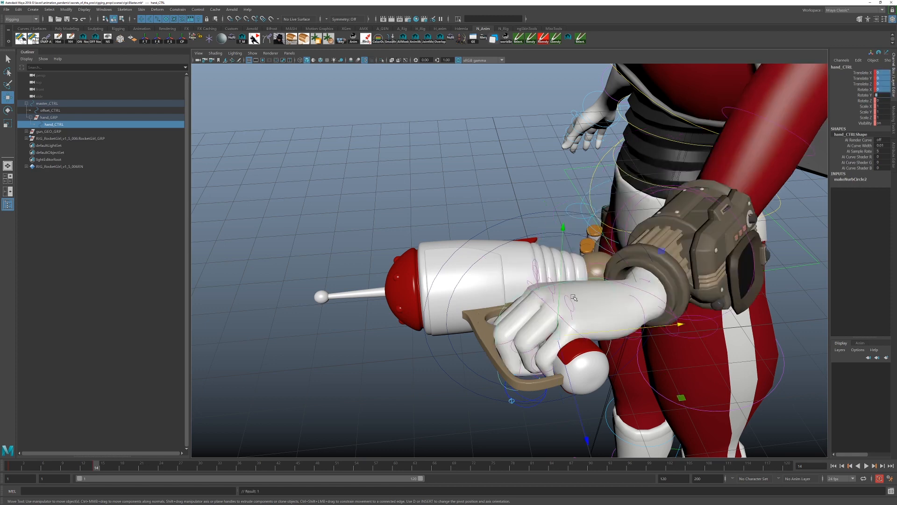
- Play back the animation to examine the hand's transition from resting over the blaster to gripping it
{"action": "left_click_drag", "start_coordinate": [574, 298], "coordinate": [545, 311], "text": "alt"}
{"action": "key", "text": "alt+v"}
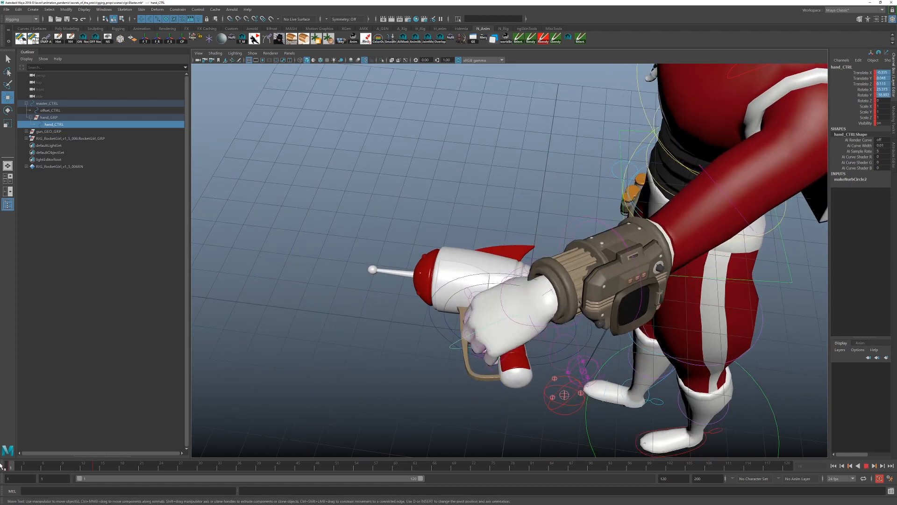
{"action": "key", "text": "alt+v"}
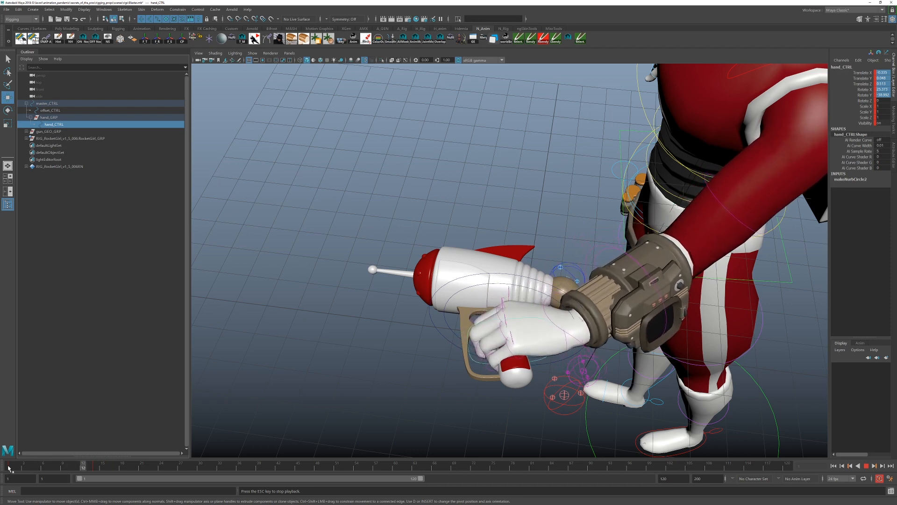
{"action": "key", "text": "Escape"}
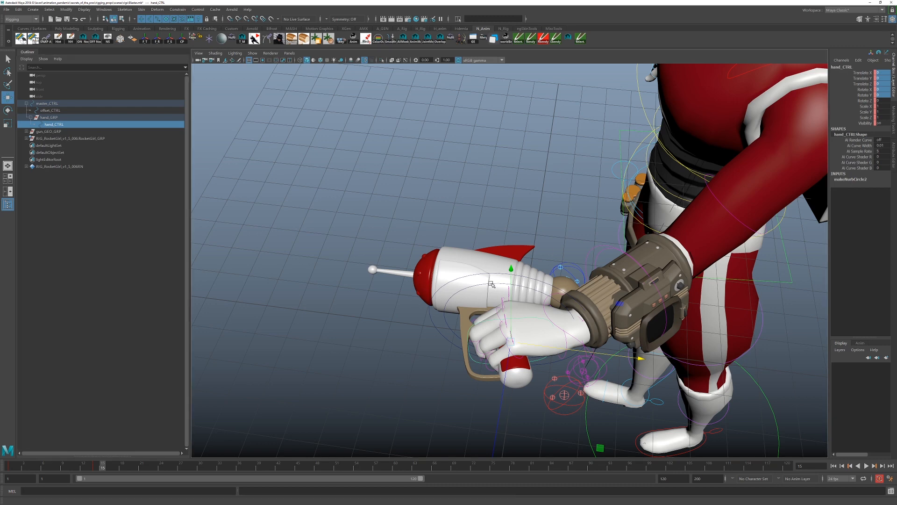
- Raise master_CTRL to a Translate Y of about 2.78 and turn the blaster upright, with Rotate X about -4.8 and Rotate Z about -17.3
{"action": "left_click_drag", "start_coordinate": [593, 247], "coordinate": [623, 292], "text": "alt"}
{"action": "left_click", "coordinate": [483, 351]}
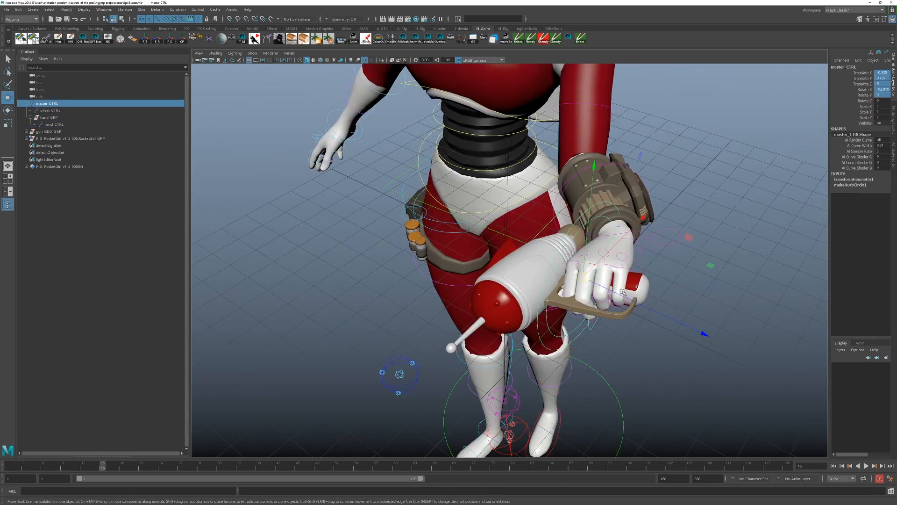
{"action": "left_click_drag", "start_coordinate": [690, 237], "coordinate": [576, 132]}
{"action": "key", "text": "e"}
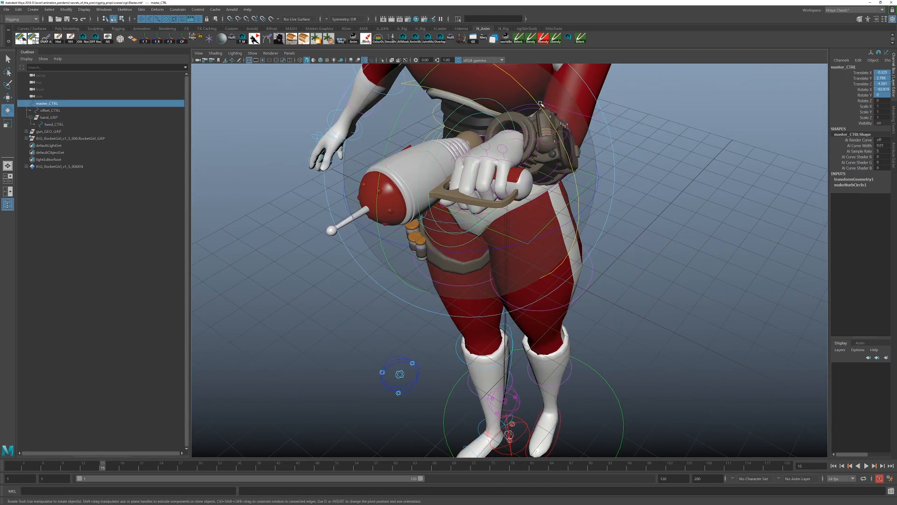
{"action": "left_click_drag", "start_coordinate": [542, 108], "coordinate": [555, 324]}
{"action": "left_click_drag", "start_coordinate": [649, 311], "coordinate": [563, 264], "text": "alt"}
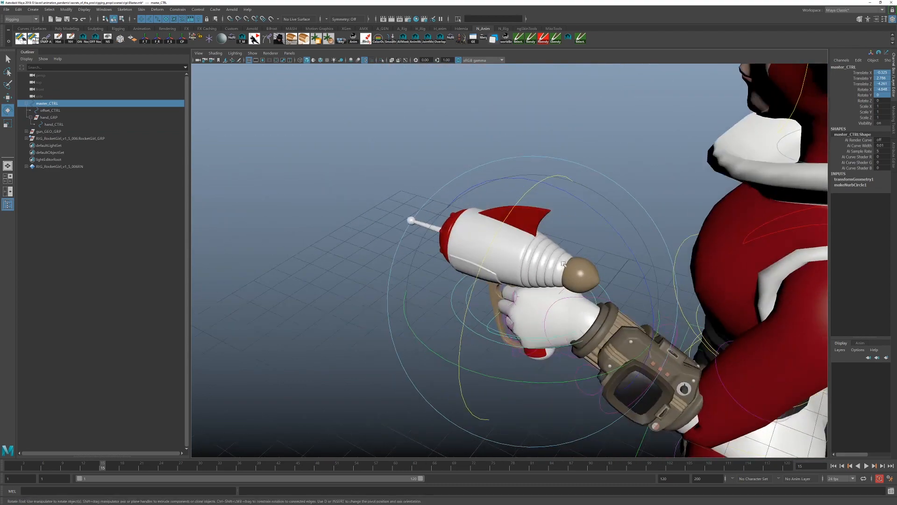
{"action": "left_click_drag", "start_coordinate": [589, 206], "coordinate": [579, 285]}
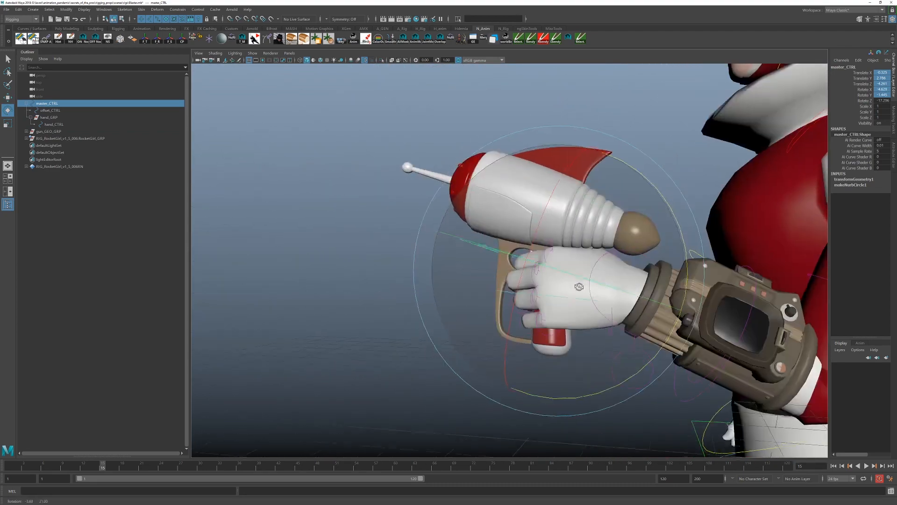
- Try moving the blaster with offset_CTRL and undo the move
{"action": "key", "text": "q"}
{"action": "left_click_drag", "start_coordinate": [512, 311], "coordinate": [486, 271], "text": "alt"}
{"action": "key", "text": "w"}
{"action": "key", "text": "ctrl+z"}
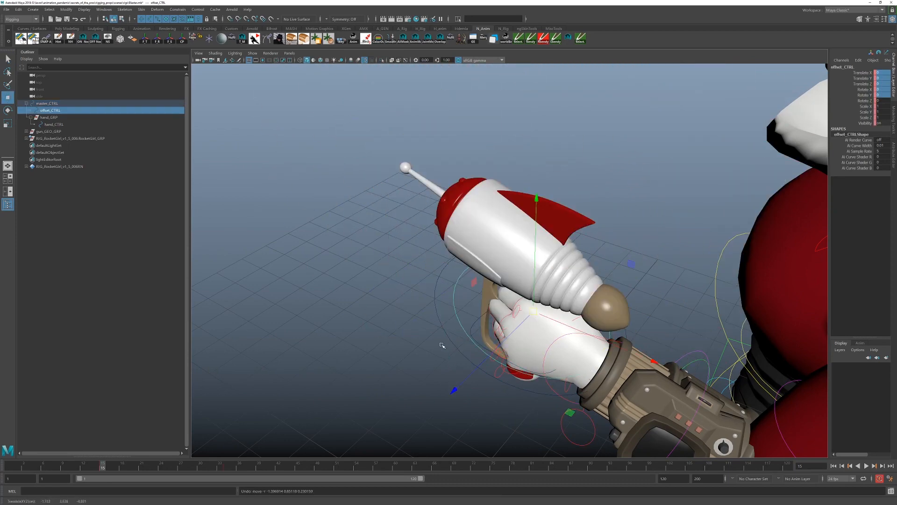
- Try rotating the hand with hand_CTRL, undo the rotation, and return to a view of the posed character
{"action": "right_click_drag", "start_coordinate": [442, 346], "coordinate": [514, 365], "text": "alt"}
{"action": "left_click_drag", "start_coordinate": [514, 364], "coordinate": [543, 371], "text": "alt"}
{"action": "left_click", "coordinate": [450, 326]}
{"action": "key", "text": "e"}
{"action": "key", "text": "ctrl+z"}
{"action": "right_click_drag", "start_coordinate": [544, 372], "coordinate": [492, 295], "text": "alt"}
{"action": "left_click_drag", "start_coordinate": [492, 295], "coordinate": [488, 326], "text": "alt"}
{"action": "key", "text": "q"}
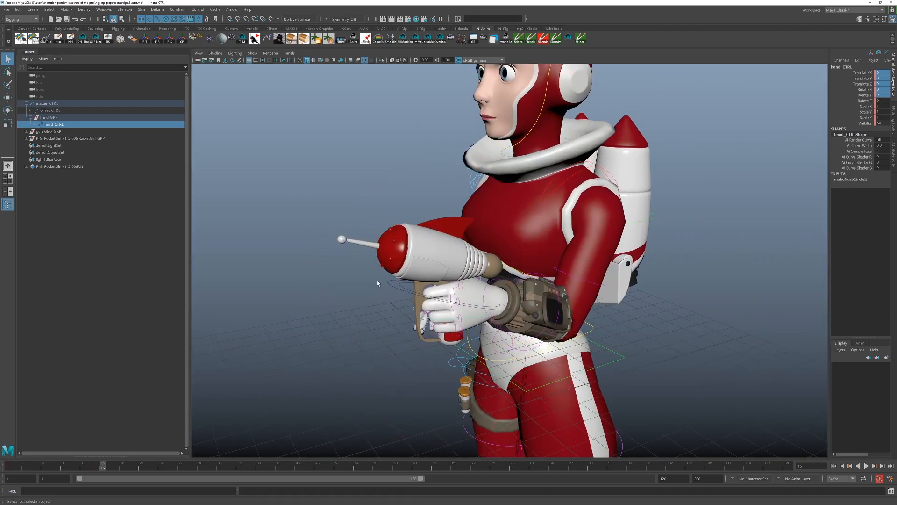
- Remove the RIG_RocketGirl_v1_5_006 reference from the scene using the Reference Editor
{"action": "left_click", "coordinate": [6, 9]}
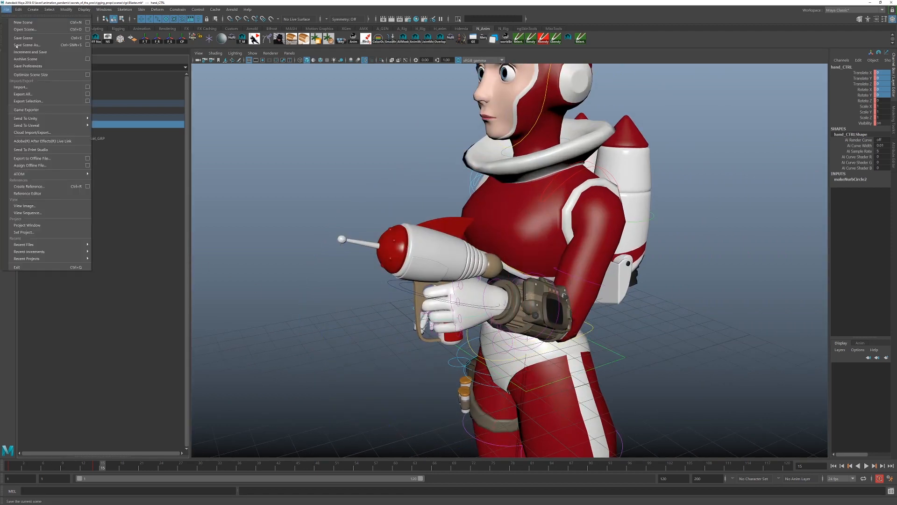
{"action": "left_click", "coordinate": [44, 193]}
{"action": "right_click", "coordinate": [408, 240]}
{"action": "mouse_move", "coordinate": [433, 251]}
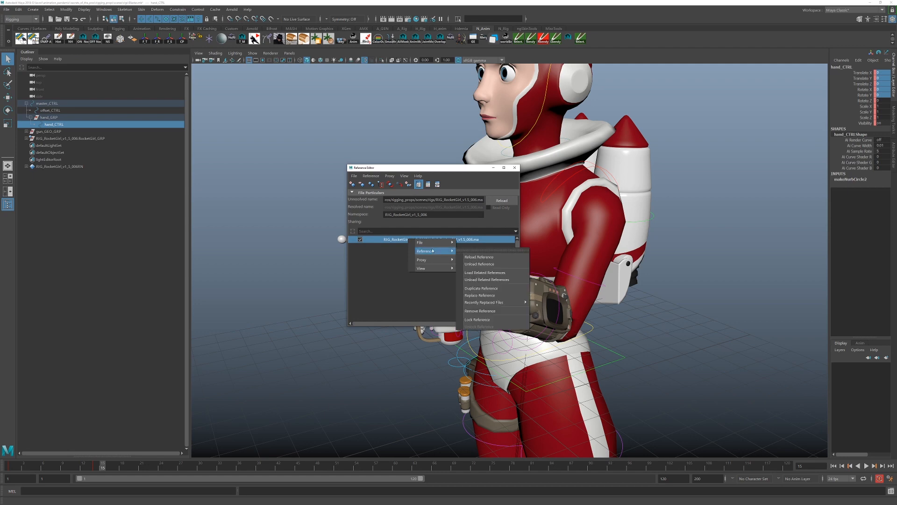
{"action": "left_click", "coordinate": [481, 311]}
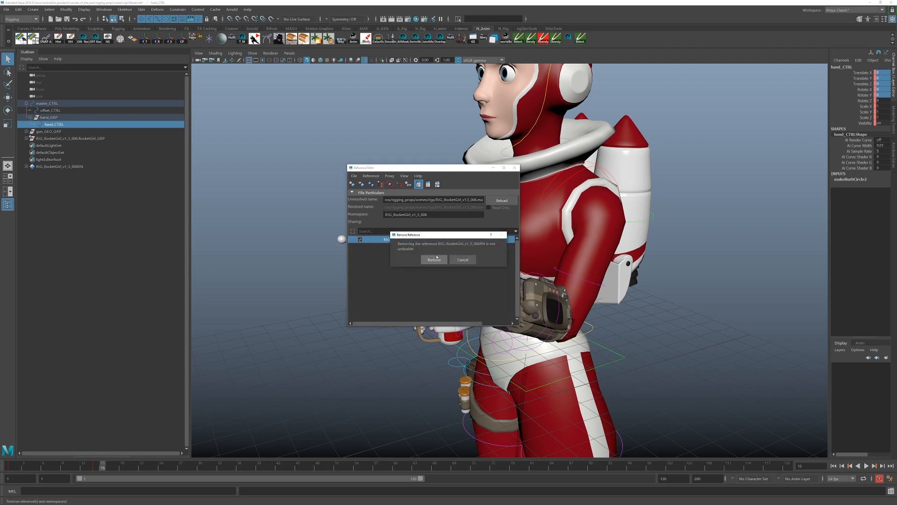
{"action": "left_click", "coordinate": [433, 259]}
{"action": "left_click", "coordinate": [514, 168]}
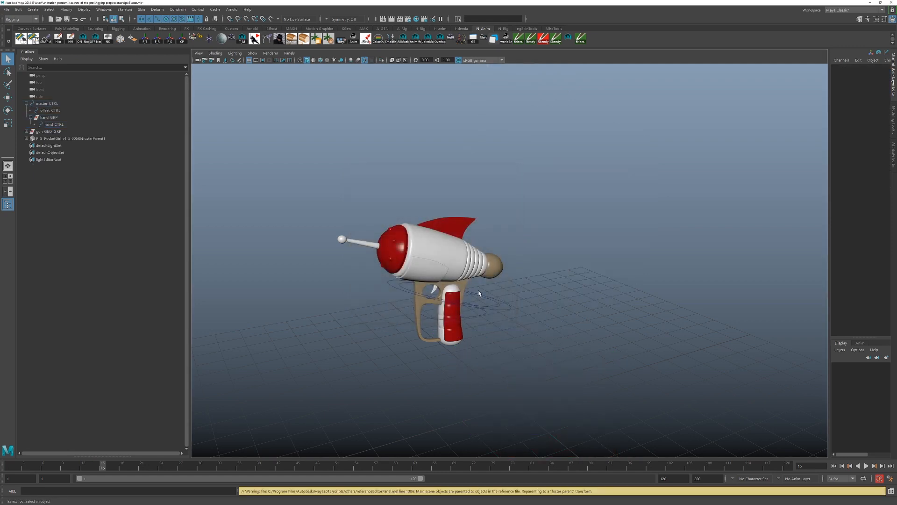
- Delete the leftover RIG_RocketGirl foster parent node from the scene
{"action": "left_click_drag", "start_coordinate": [512, 319], "coordinate": [501, 302]}
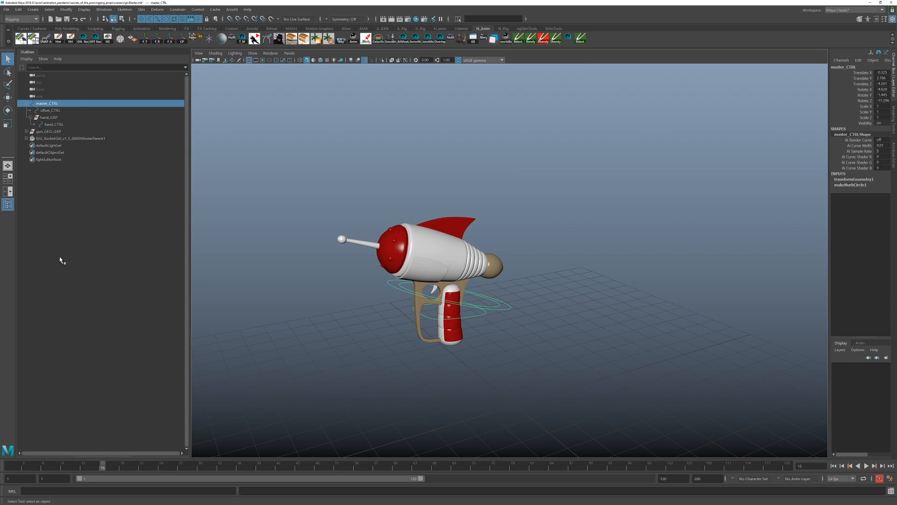
{"action": "left_click", "coordinate": [88, 139]}
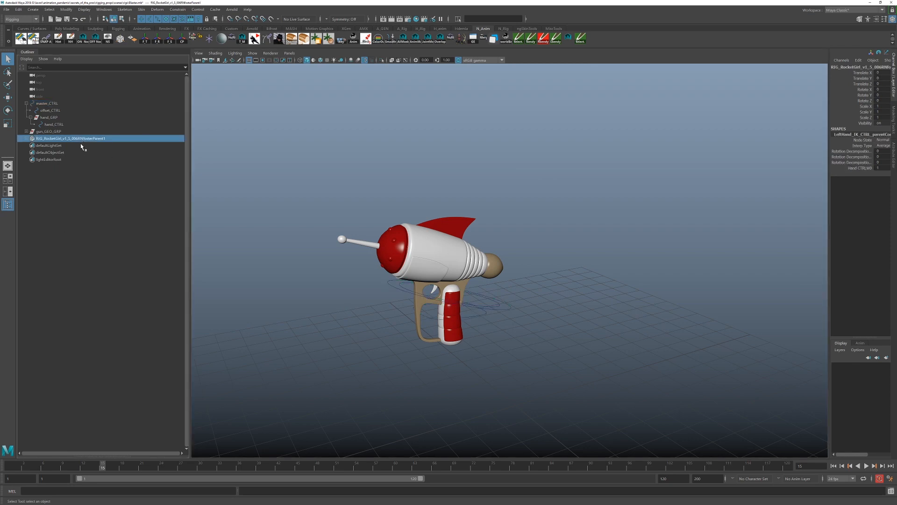
{"action": "key", "text": "Delete"}
- Set the translate and rotate values of master_CTRL, offset_CTRL and hand_CTRL to 0 at frame 1
{"action": "left_click_drag", "start_coordinate": [510, 297], "coordinate": [479, 330]}
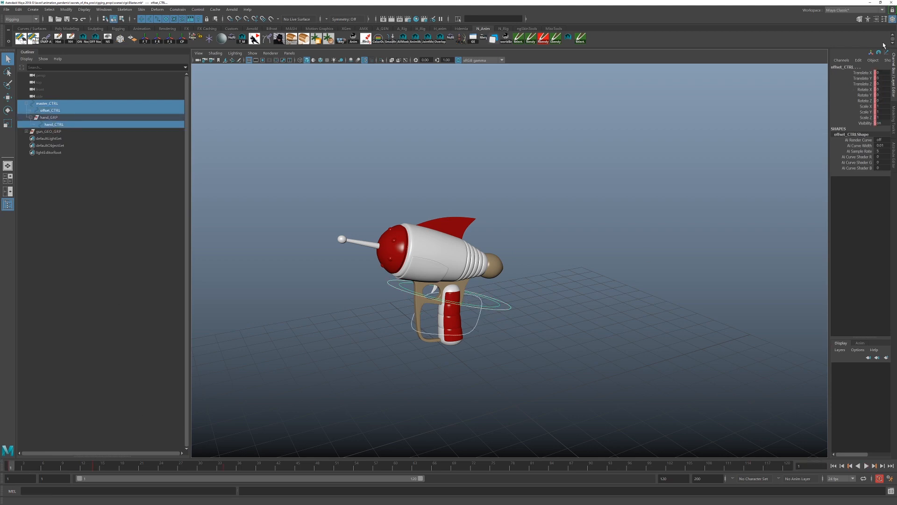
{"action": "left_click_drag", "start_coordinate": [884, 64], "coordinate": [885, 73]}
{"action": "type", "text": "0"}
{"action": "key", "text": "Return"}
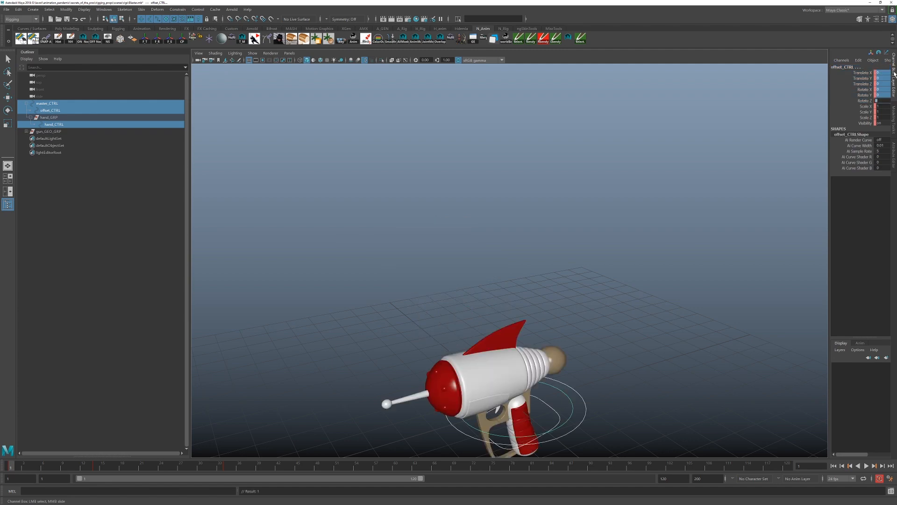
{"action": "key", "text": "f"}
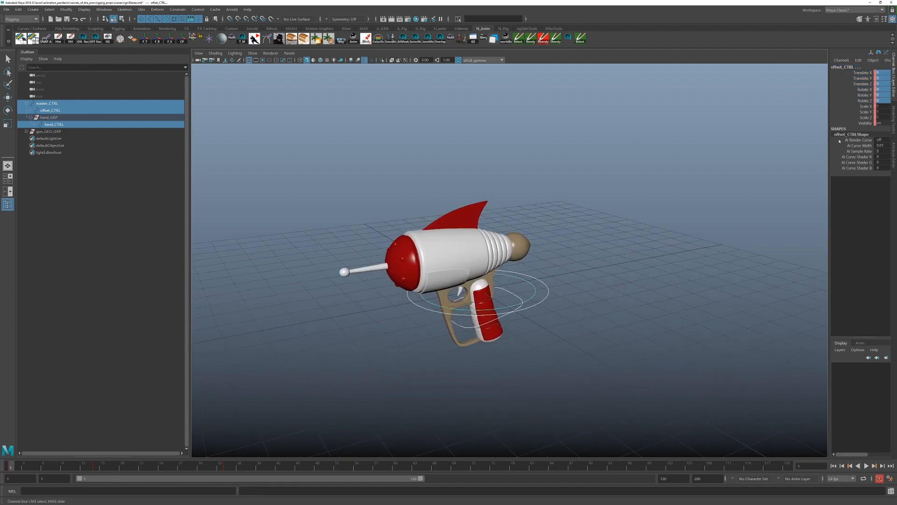
- Delete all keys of the three blaster controls across the whole timeline and clear the selection
{"action": "double_click", "coordinate": [14, 466]}
{"action": "right_click", "coordinate": [14, 465]}
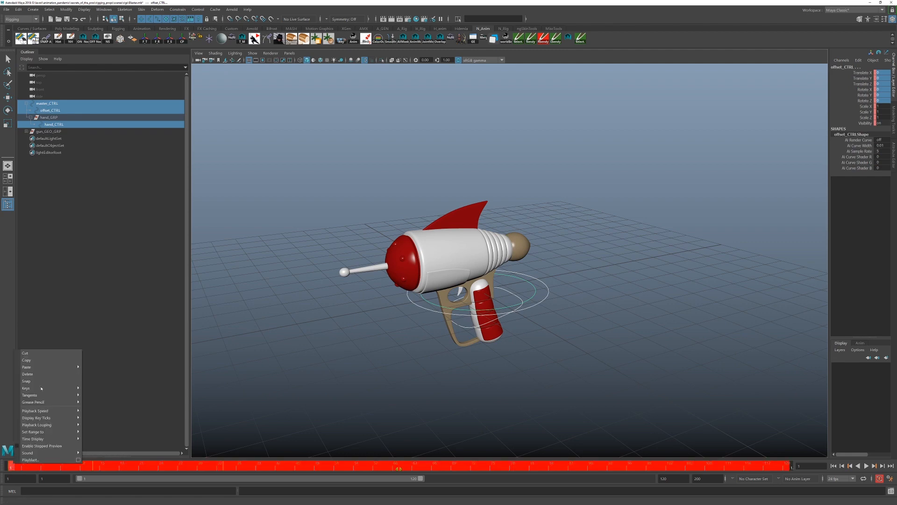
{"action": "left_click", "coordinate": [27, 374]}
{"action": "left_click", "coordinate": [549, 387]}
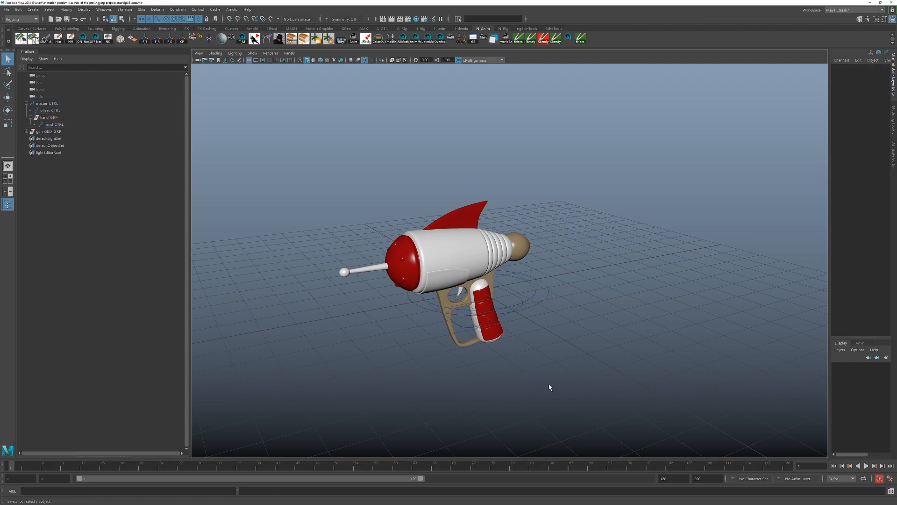
- Try moving the blaster with master_CTRL and with offset_CTRL, undoing each move
{"action": "right_click_drag", "start_coordinate": [390, 359], "coordinate": [524, 294], "text": "alt"}
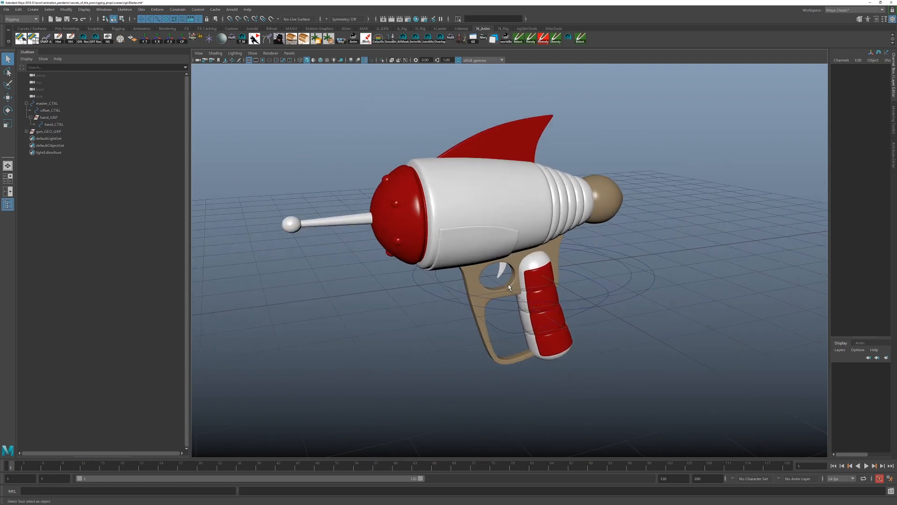
{"action": "left_click_drag", "start_coordinate": [648, 262], "coordinate": [655, 306]}
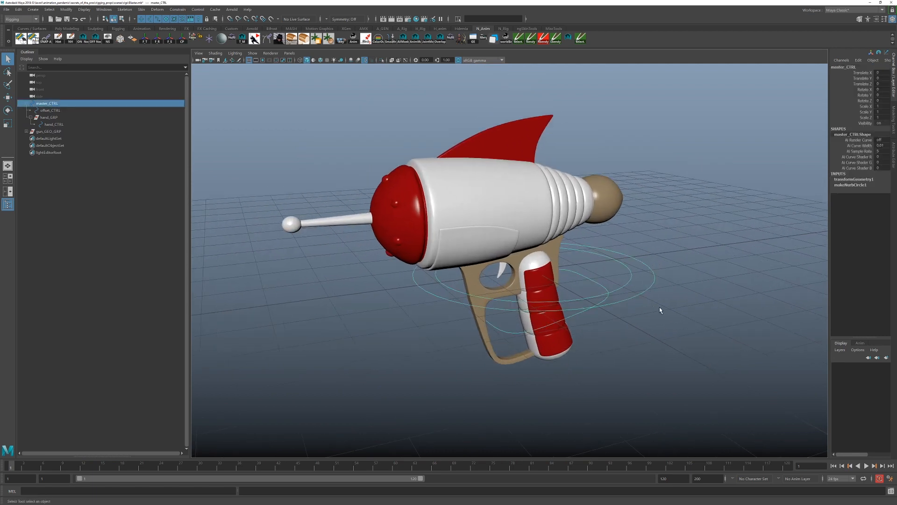
{"action": "key", "text": "w"}
{"action": "middle_click_drag", "start_coordinate": [491, 239], "coordinate": [596, 242]}
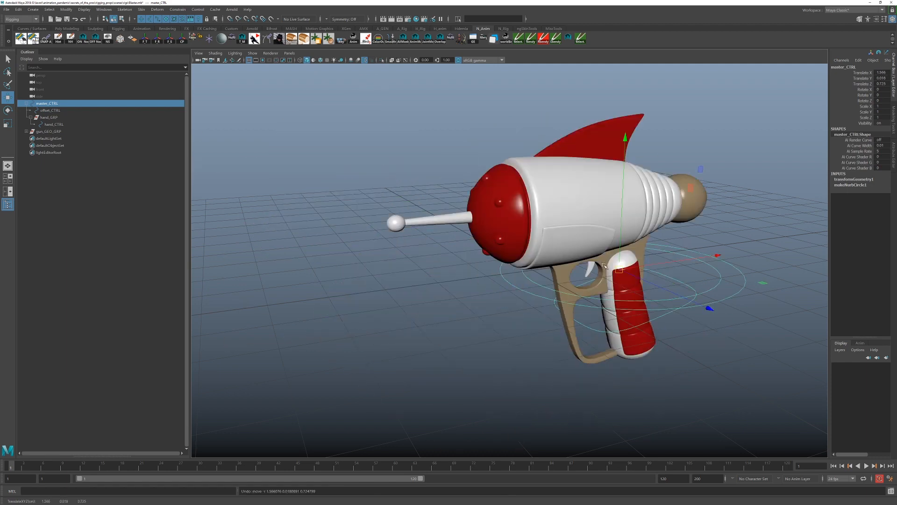
{"action": "key", "text": "ctrl+z"}
{"action": "left_click", "coordinate": [632, 275]}
{"action": "left_click_drag", "start_coordinate": [533, 270], "coordinate": [592, 243]}
{"action": "key", "text": "ctrl+z"}
- Check hand_CTRL, try shifting the whole rig about 1.7 units in X with master_CTRL, and undo the move
{"action": "left_click", "coordinate": [515, 327]}
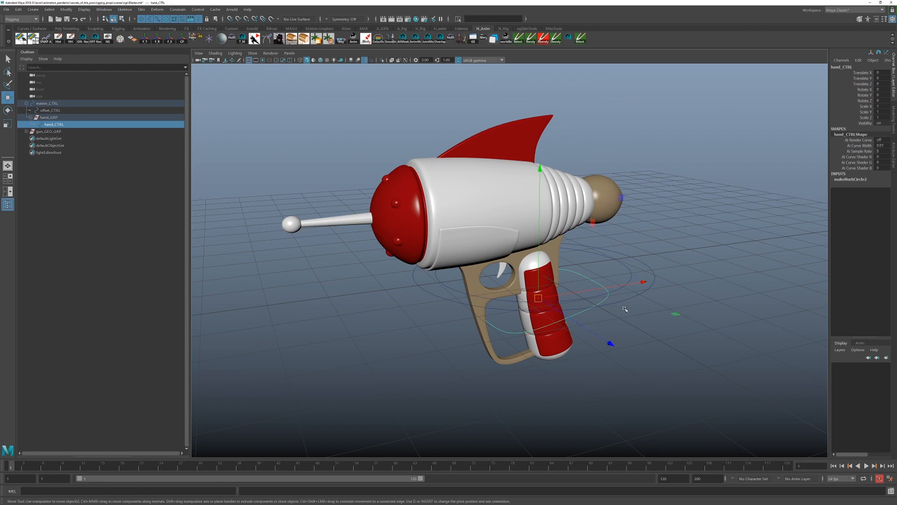
{"action": "left_click_drag", "start_coordinate": [636, 305], "coordinate": [635, 306]}
{"action": "left_click_drag", "start_coordinate": [533, 270], "coordinate": [618, 300]}
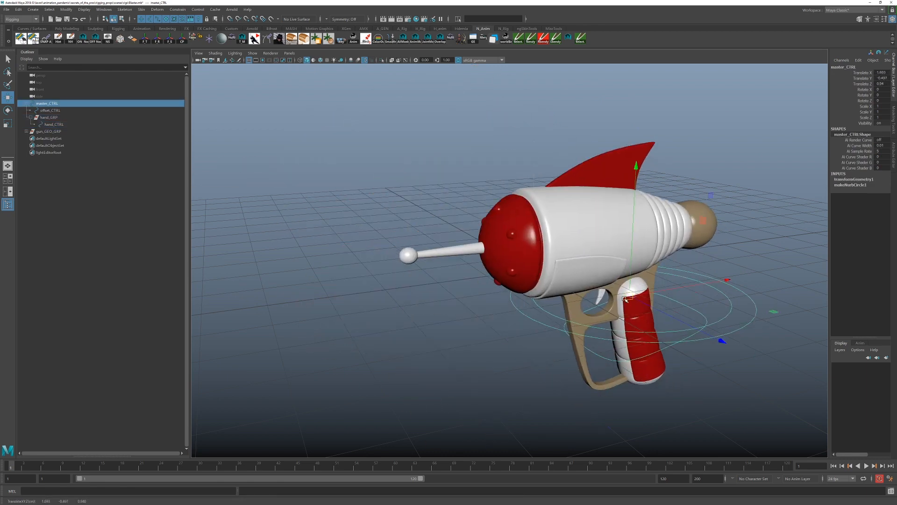
{"action": "key", "text": "ctrl+z"}
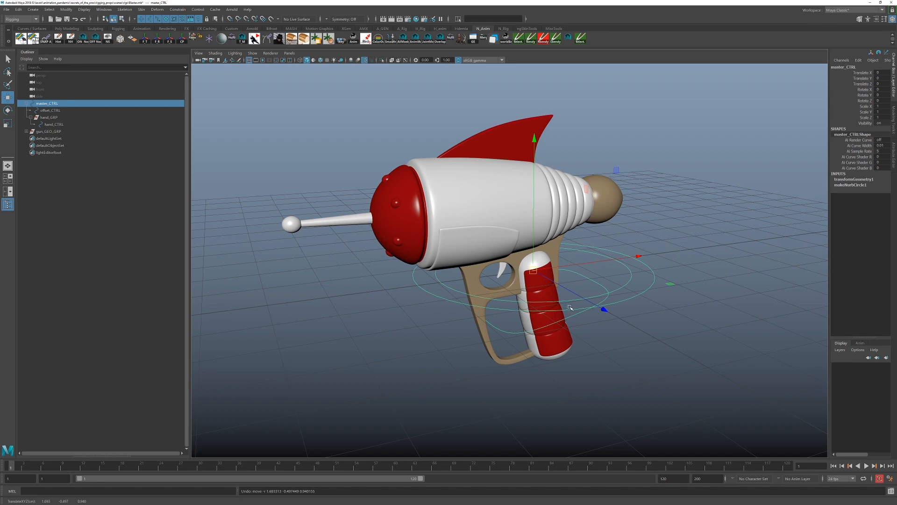
- Raise offset_CTRL well above master_CTRL, to a Translate Y of about 4.33
{"action": "left_click_drag", "start_coordinate": [634, 311], "coordinate": [604, 322], "text": "alt"}
{"action": "right_click_drag", "start_coordinate": [605, 321], "coordinate": [586, 299], "text": "alt"}
{"action": "left_click_drag", "start_coordinate": [574, 285], "coordinate": [581, 295], "text": "shift"}
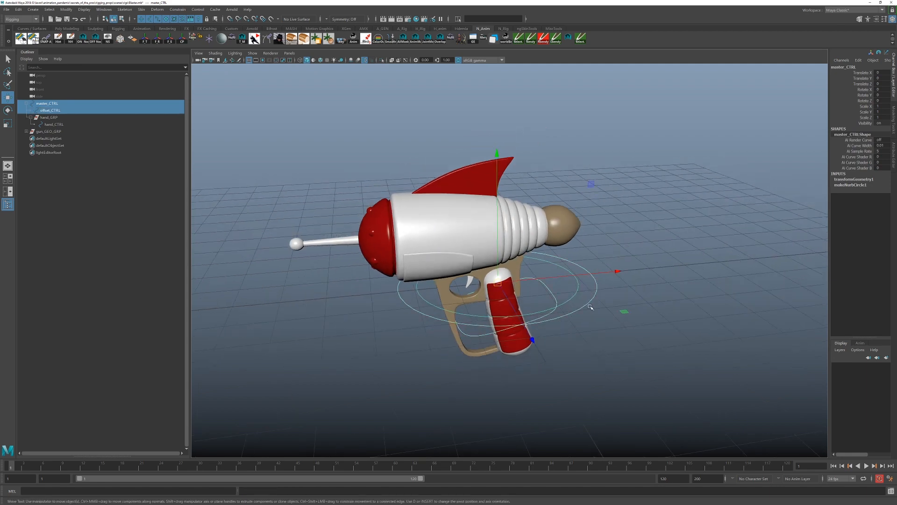
{"action": "left_click", "coordinate": [575, 300]}
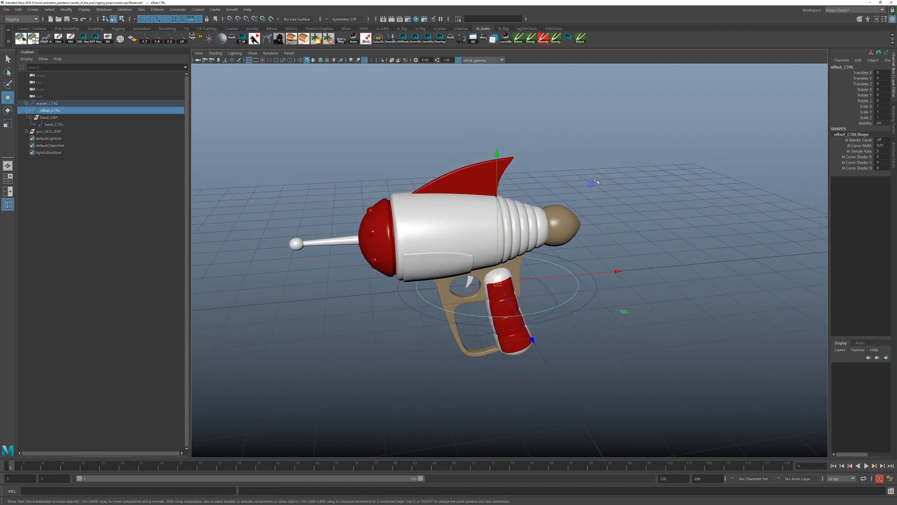
{"action": "left_click_drag", "start_coordinate": [593, 182], "coordinate": [569, 5]}
- Try rotating master_CTRL with the blaster offset from it, and undo both the rotation and the offset_CTRL move
{"action": "left_click_drag", "start_coordinate": [582, 244], "coordinate": [531, 244], "text": "alt"}
{"action": "left_click", "coordinate": [532, 246]}
{"action": "key", "text": "e"}
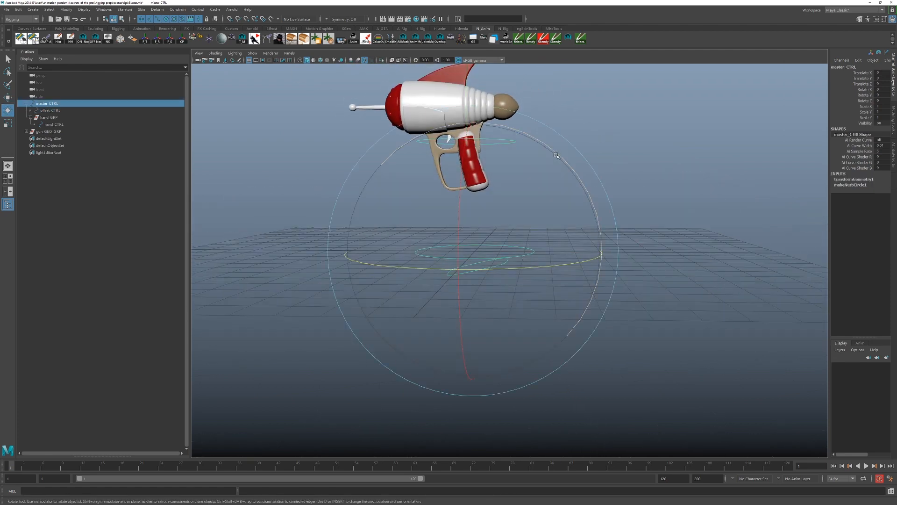
{"action": "left_click_drag", "start_coordinate": [556, 156], "coordinate": [391, 400]}
{"action": "key", "text": "ctrl+z"}
{"action": "key", "text": "ctrl+z"}
{"action": "key", "text": "ctrl+z"}
{"action": "key", "text": "ctrl+z"}
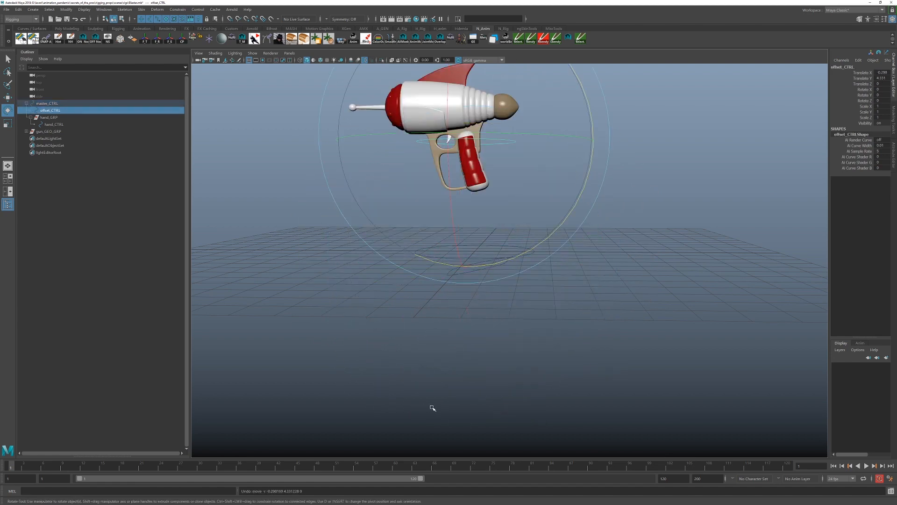
{"action": "right_click_drag", "start_coordinate": [460, 350], "coordinate": [470, 315], "text": "alt"}
{"action": "left_click_drag", "start_coordinate": [470, 315], "coordinate": [455, 343], "text": "alt"}
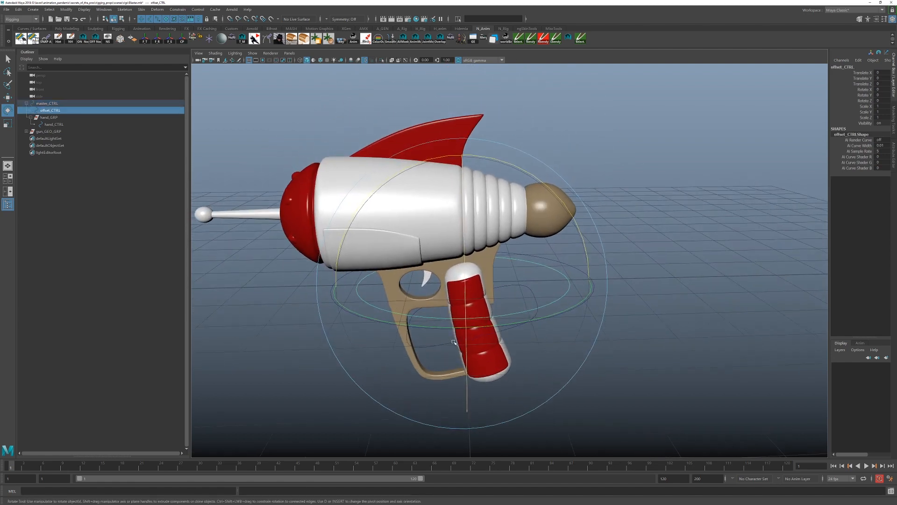
{"action": "key", "text": "q"}
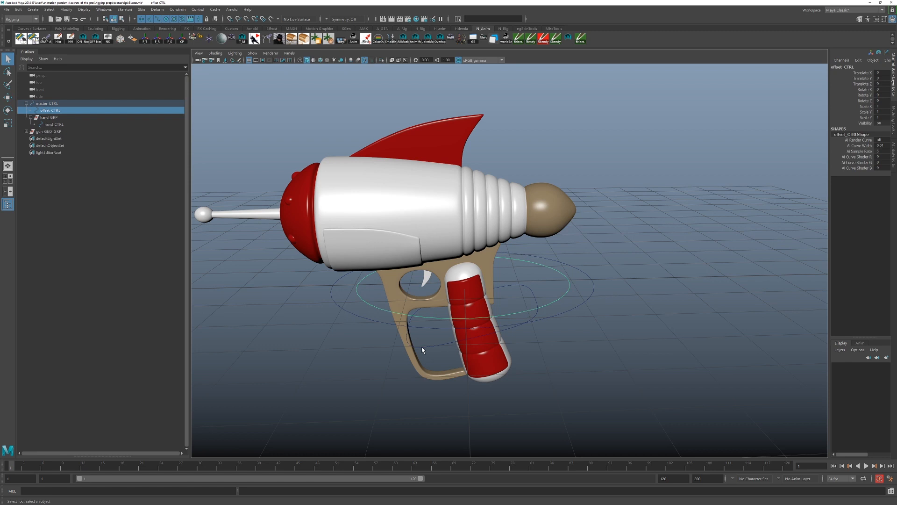
- Check hand_CTRL, then duplicate offset_CTRL under master_CTRL
{"action": "left_click", "coordinate": [422, 349]}
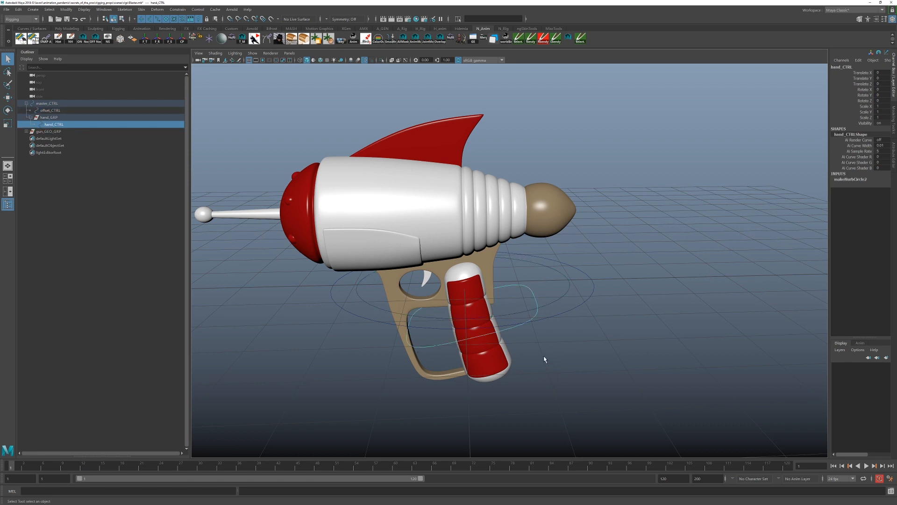
{"action": "left_click", "coordinate": [365, 301]}
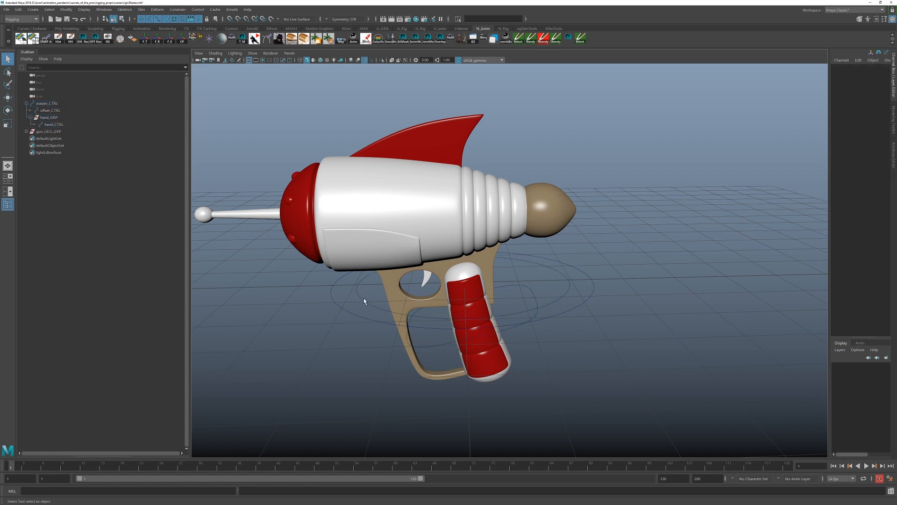
{"action": "left_click", "coordinate": [366, 303]}
{"action": "key", "text": "ctrl+d"}
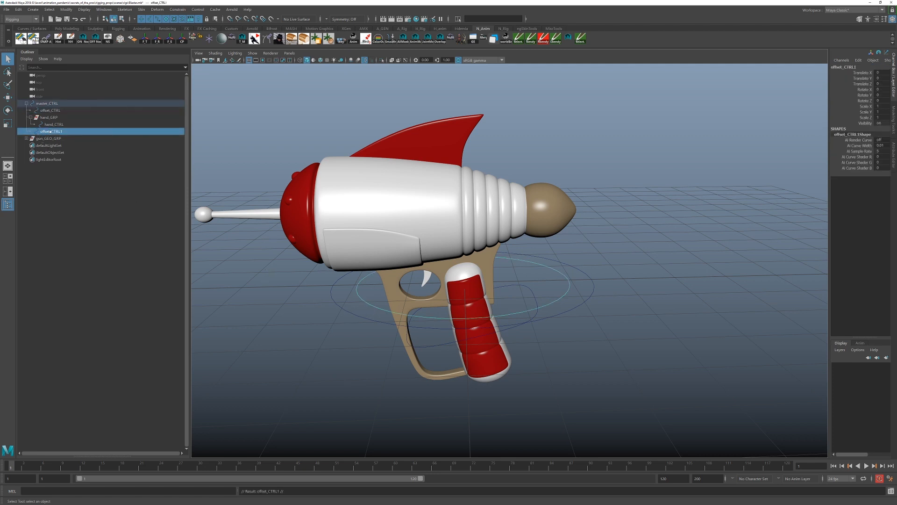
{"action": "left_click", "coordinate": [460, 261]}
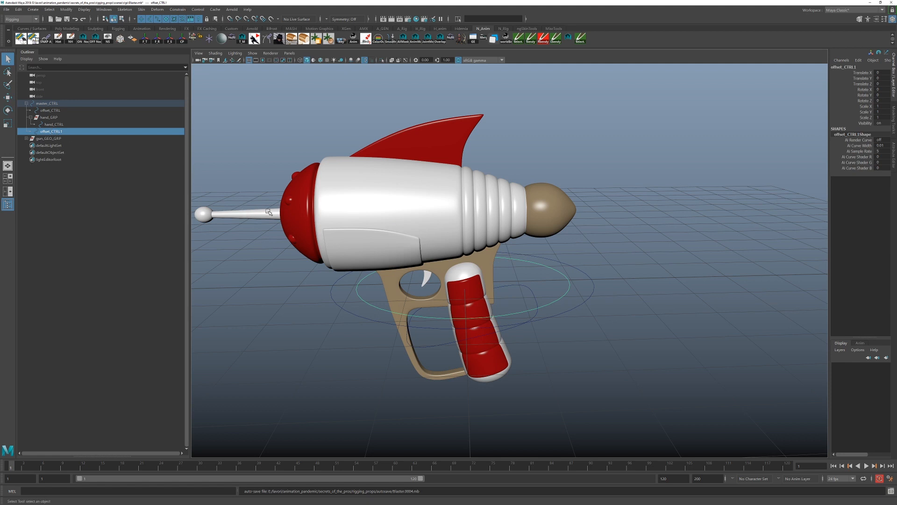
- Scale the original offset_CTRL down uniformly so it sits inside its duplicate, and freeze its scale
{"action": "key", "text": "r"}
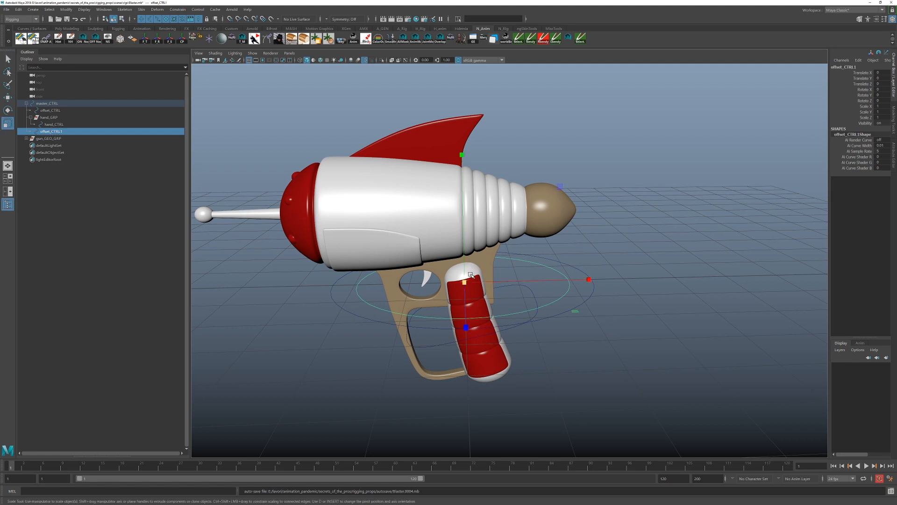
{"action": "left_click", "coordinate": [49, 110]}
{"action": "left_click_drag", "start_coordinate": [465, 283], "coordinate": [444, 286]}
{"action": "left_click", "coordinate": [170, 39]}
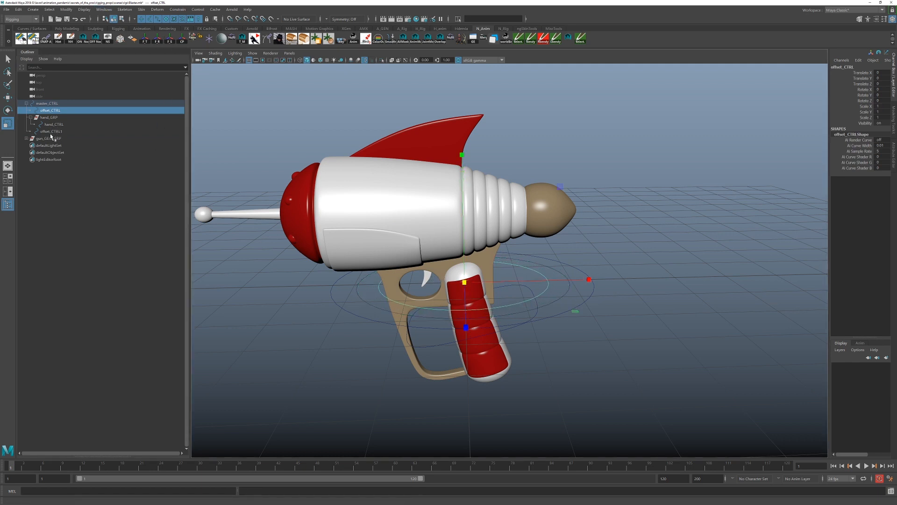
- Rename the larger duplicate control offset_01_CTRL and the smaller original offset_02_CTRL
{"action": "left_click", "coordinate": [51, 132]}
{"action": "double_click", "coordinate": [51, 132]}
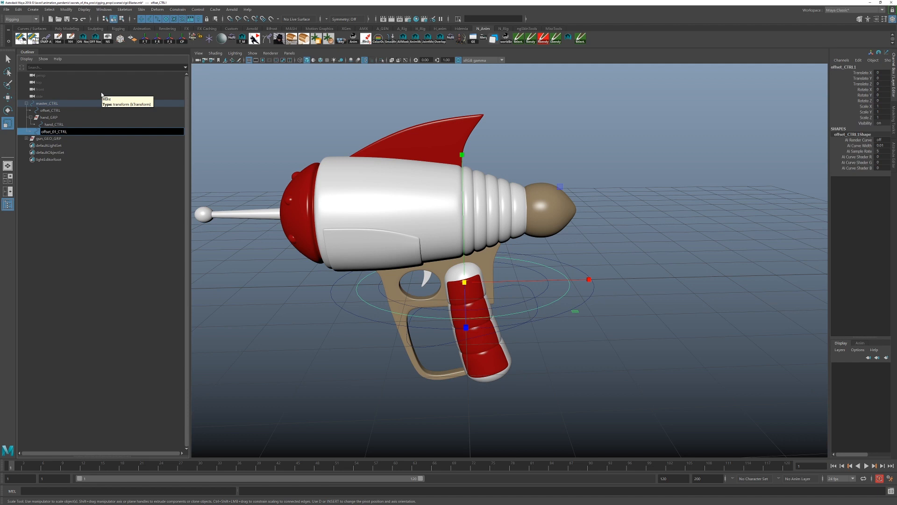
{"action": "key", "text": "Return"}
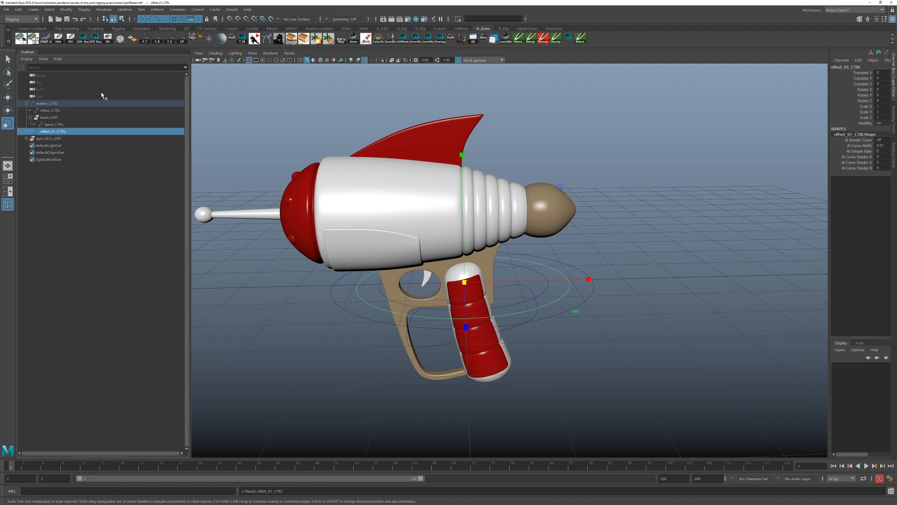
{"action": "left_click", "coordinate": [51, 110]}
{"action": "double_click", "coordinate": [51, 110]}
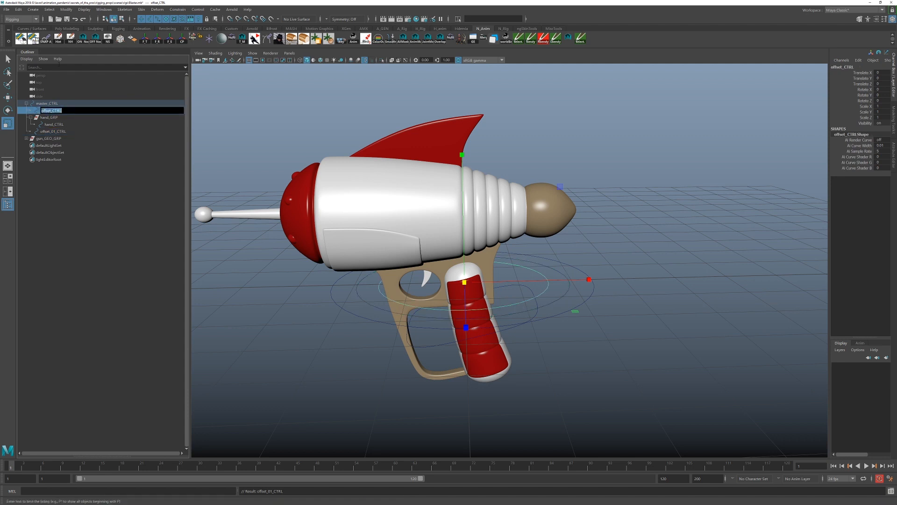
{"action": "left_click", "coordinate": [57, 110]}
{"action": "type", "text": "02"}
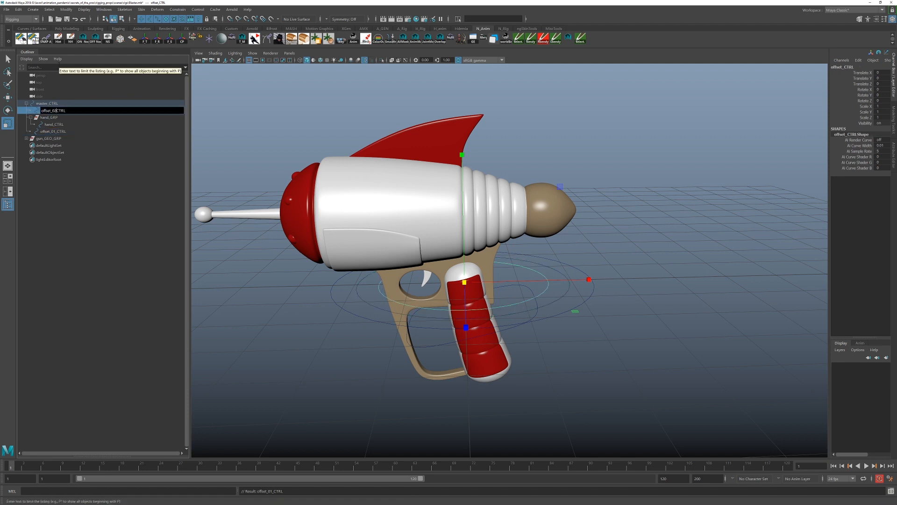
{"action": "type", "text": "_"}
{"action": "key", "text": "Return"}
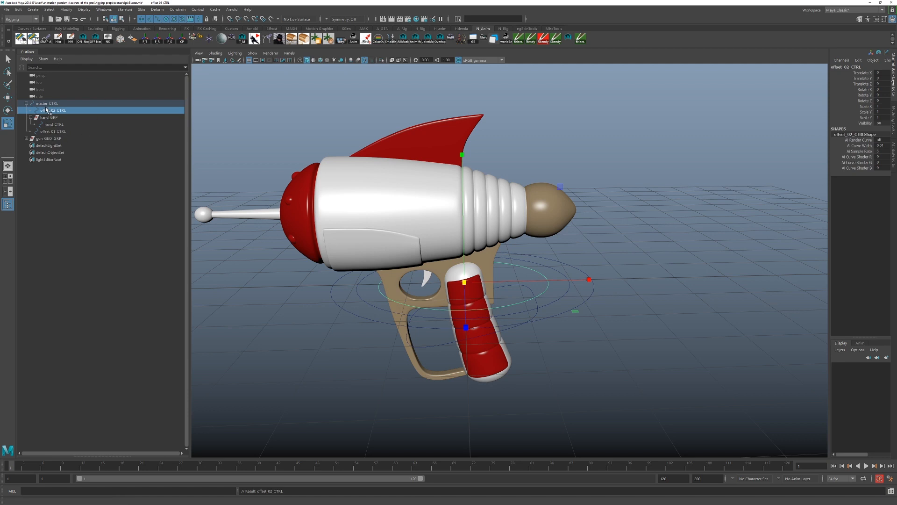
- Parent offset_02_CTRL and hand_GRP under offset_01_CTRL, and expand hand_GRP to show its child control
{"action": "middle_click_drag", "start_coordinate": [52, 112], "coordinate": [43, 132]}
{"action": "left_click", "coordinate": [31, 125]}
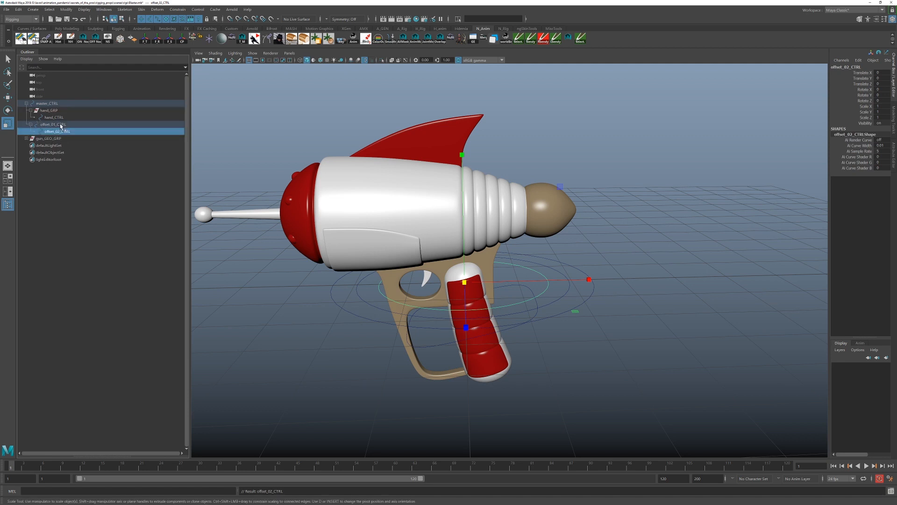
{"action": "left_click", "coordinate": [49, 111]}
{"action": "middle_click_drag", "start_coordinate": [49, 111], "coordinate": [57, 130]}
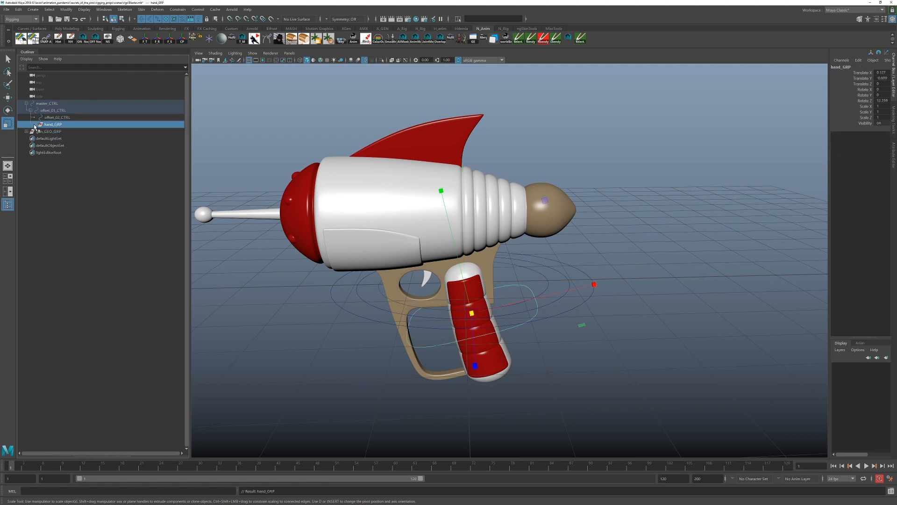
{"action": "left_click", "coordinate": [35, 124]}
- Raise offset_01_CTRL with the blaster well above master_CTRL
{"action": "key", "text": "q"}
{"action": "right_click_drag", "start_coordinate": [636, 354], "coordinate": [525, 279], "text": "alt"}
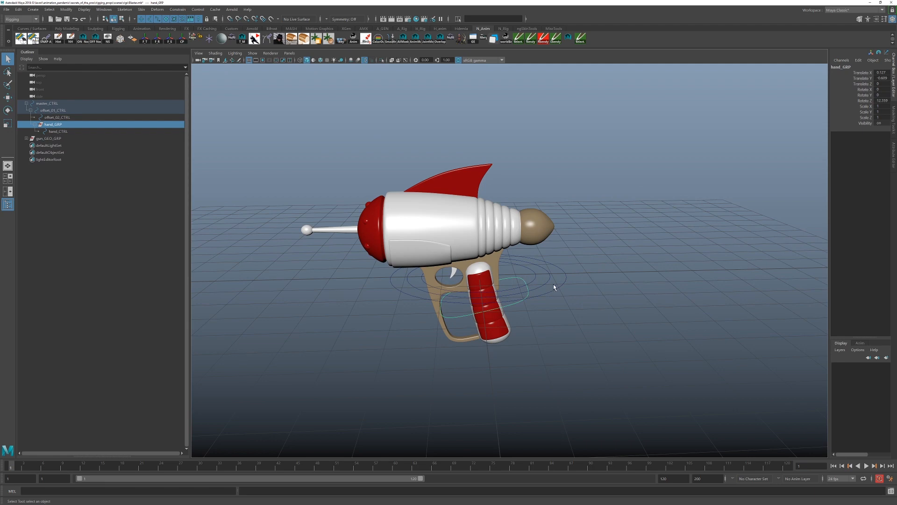
{"action": "left_click", "coordinate": [550, 280]}
{"action": "key", "text": "w"}
{"action": "left_click_drag", "start_coordinate": [478, 178], "coordinate": [441, 1]}
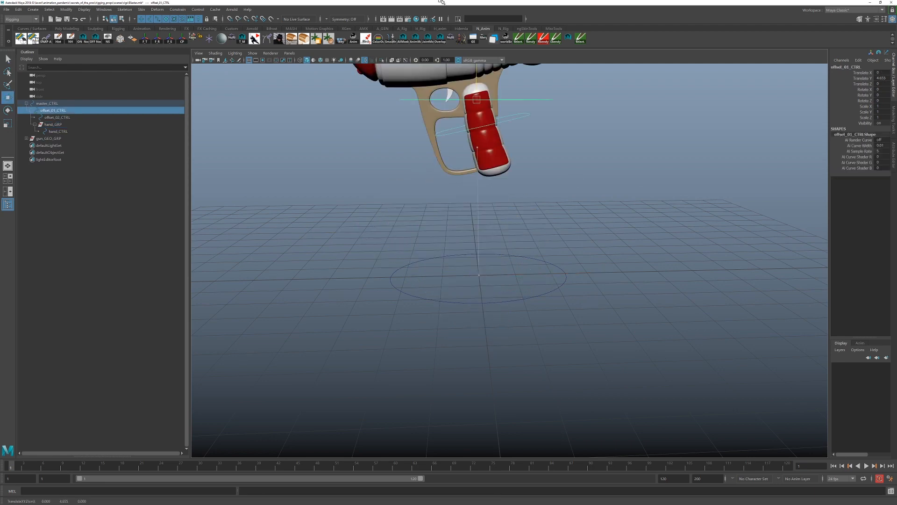
{"action": "middle_click_drag", "start_coordinate": [480, 164], "coordinate": [487, 243], "text": "alt"}
{"action": "right_click_drag", "start_coordinate": [495, 254], "coordinate": [473, 232], "text": "alt"}
{"action": "left_click_drag", "start_coordinate": [485, 204], "coordinate": [484, 101]}
- Try moving the blaster with hand_CTRL while the rig is raised, undoing each move
{"action": "left_click_drag", "start_coordinate": [472, 170], "coordinate": [485, 276], "text": "alt"}
{"action": "left_click", "coordinate": [479, 218]}
{"action": "key", "text": "ctrl+z"}
{"action": "left_click_drag", "start_coordinate": [497, 206], "coordinate": [499, 169]}
{"action": "key", "text": "ctrl+z"}
- Try rotating master_CTRL around two different axes with the blaster raised above it, undoing each rotation
{"action": "left_click_drag", "start_coordinate": [509, 343], "coordinate": [514, 297], "text": "alt"}
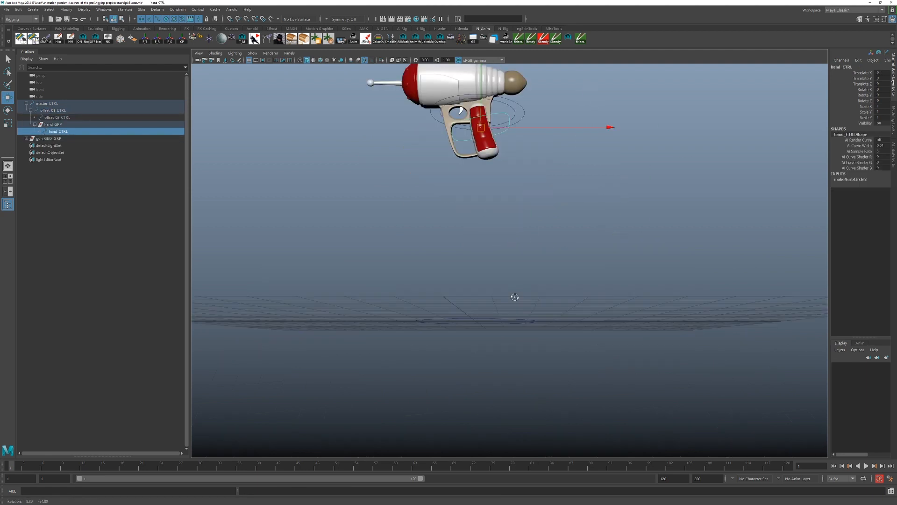
{"action": "right_click_drag", "start_coordinate": [515, 297], "coordinate": [471, 231], "text": "alt"}
{"action": "left_click_drag", "start_coordinate": [470, 231], "coordinate": [481, 282], "text": "alt"}
{"action": "left_click_drag", "start_coordinate": [506, 342], "coordinate": [532, 316]}
{"action": "key", "text": "e"}
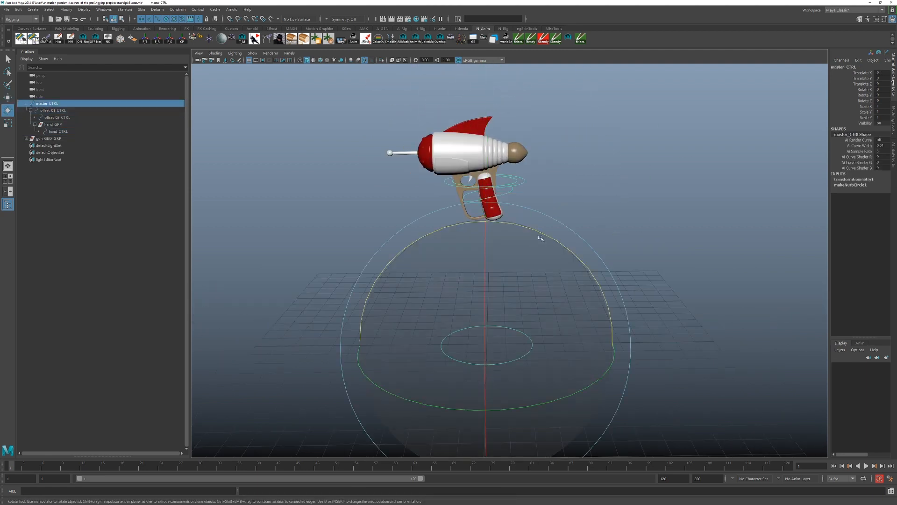
{"action": "left_click_drag", "start_coordinate": [540, 238], "coordinate": [592, 257]}
{"action": "key", "text": "ctrl+z"}
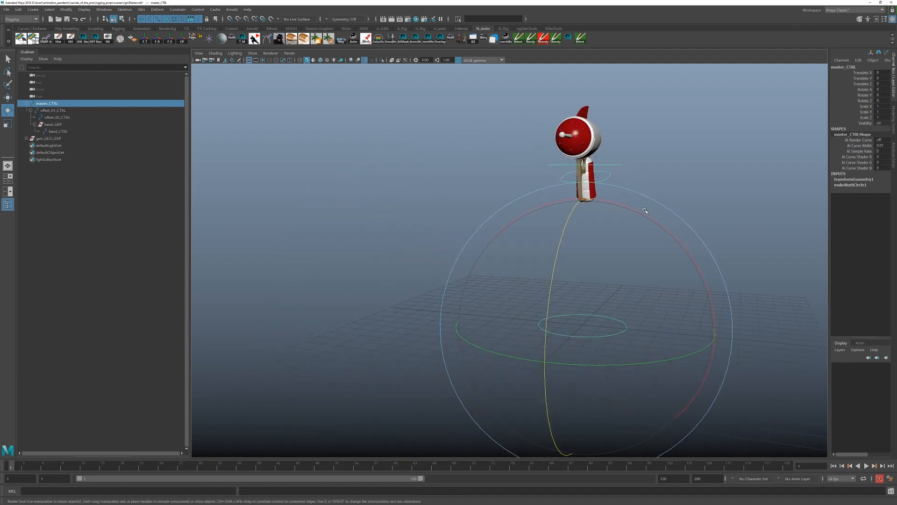
{"action": "left_click_drag", "start_coordinate": [645, 211], "coordinate": [474, 126]}
{"action": "key", "text": "ctrl+z"}
- Try moving the blaster with the inner offset ring, offset_02_CTRL, and undo the move
{"action": "left_click_drag", "start_coordinate": [673, 189], "coordinate": [589, 204], "text": "alt"}
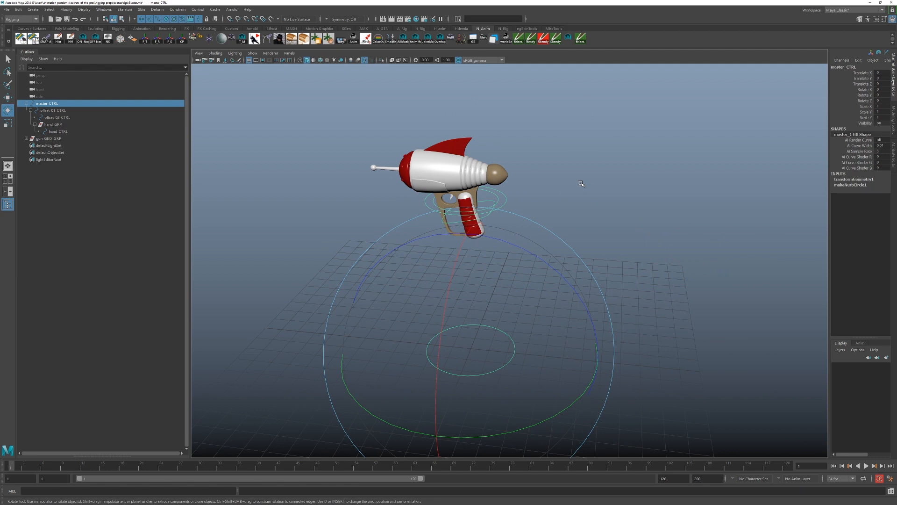
{"action": "right_click_drag", "start_coordinate": [393, 251], "coordinate": [493, 260], "text": "alt"}
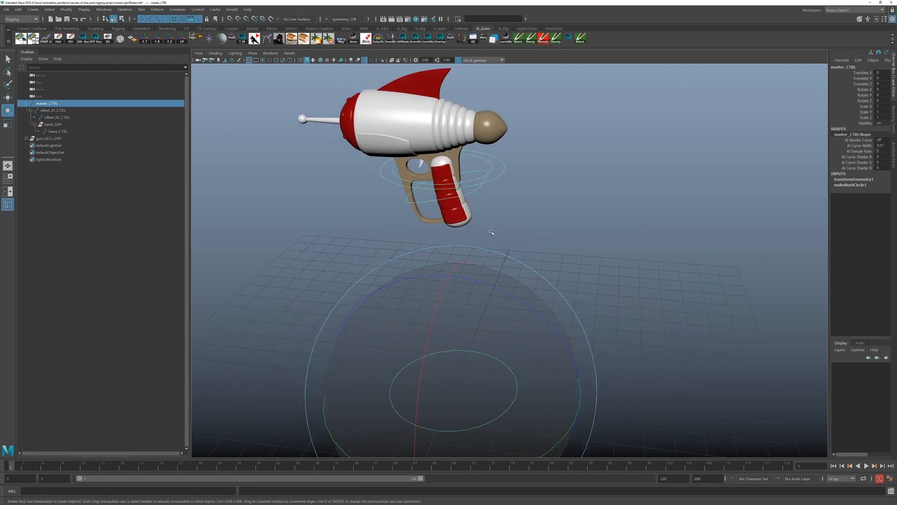
{"action": "key", "text": "q"}
{"action": "left_click", "coordinate": [492, 167]}
{"action": "key", "text": "w"}
{"action": "left_click_drag", "start_coordinate": [440, 143], "coordinate": [411, 1]}
{"action": "key", "text": "ctrl+z"}
- Try rotating the blaster around its grip with hand_CTRL, and undo the rotation
{"action": "left_click", "coordinate": [472, 196]}
{"action": "key", "text": "e"}
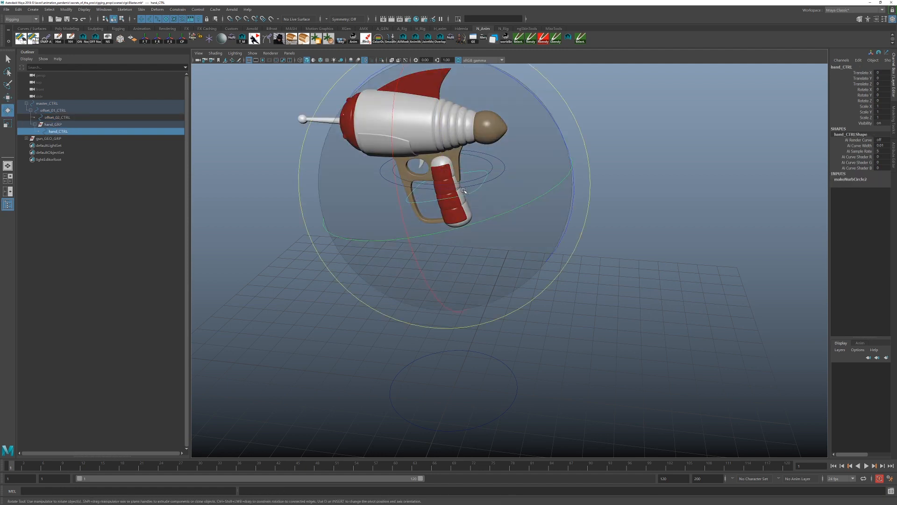
{"action": "left_click_drag", "start_coordinate": [568, 168], "coordinate": [643, 187]}
{"action": "key", "text": "ctrl+z"}
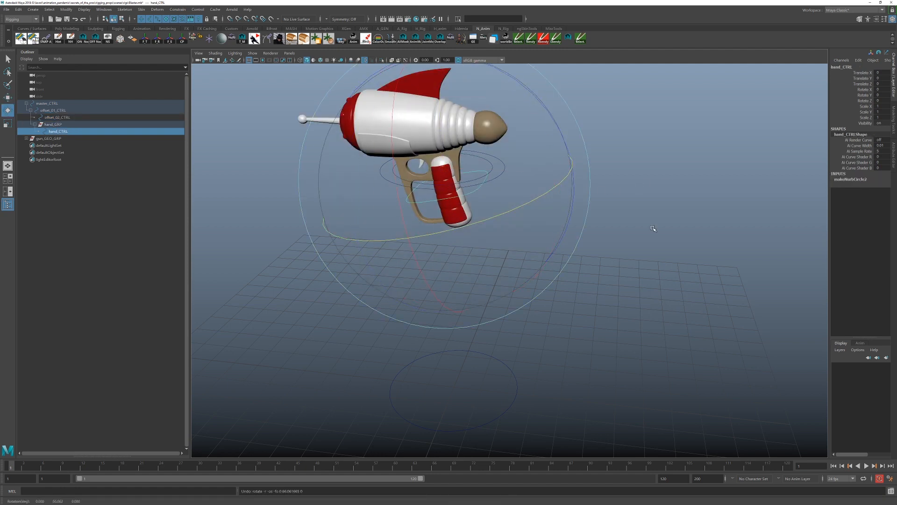
{"action": "right_click_drag", "start_coordinate": [654, 228], "coordinate": [519, 220], "text": "alt"}
{"action": "left_click_drag", "start_coordinate": [519, 219], "coordinate": [545, 213], "text": "alt"}
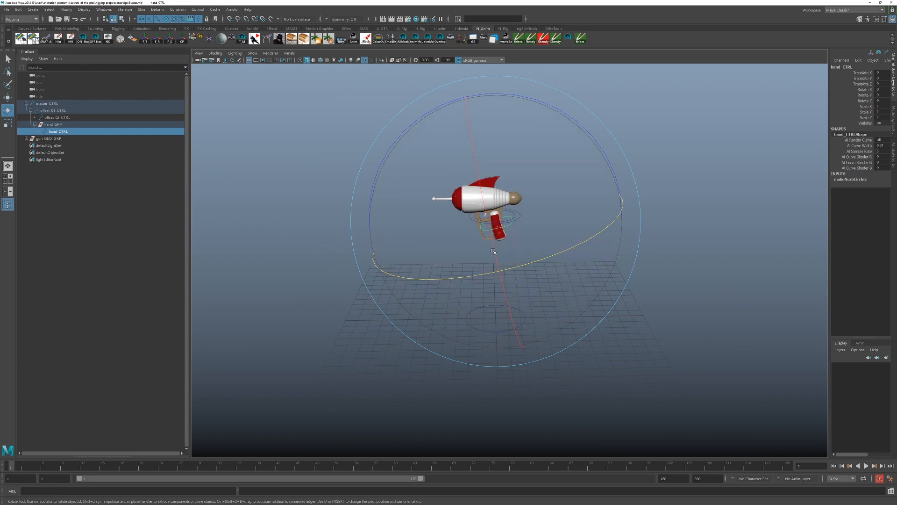
- Set the Translate Y of offset_01_CTRL to 0
{"action": "key", "text": "q"}
{"action": "left_click", "coordinate": [522, 223]}
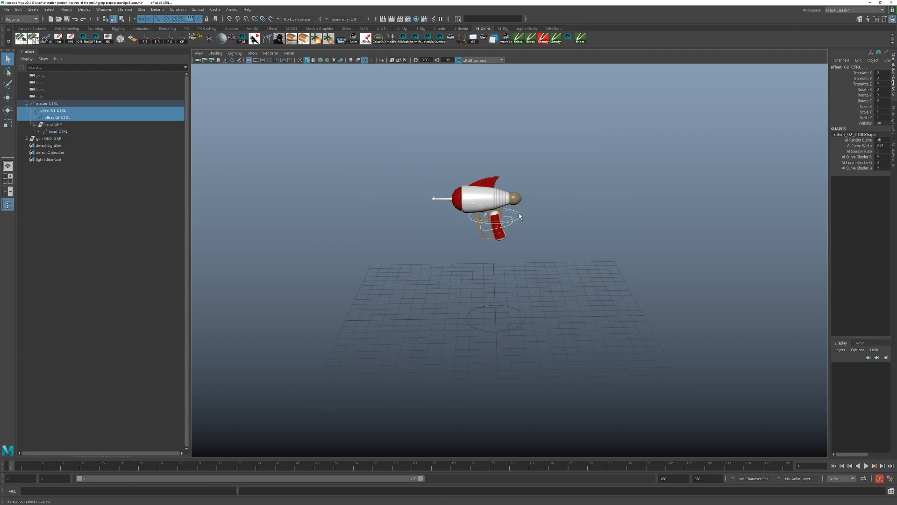
{"action": "double_click", "coordinate": [880, 78]}
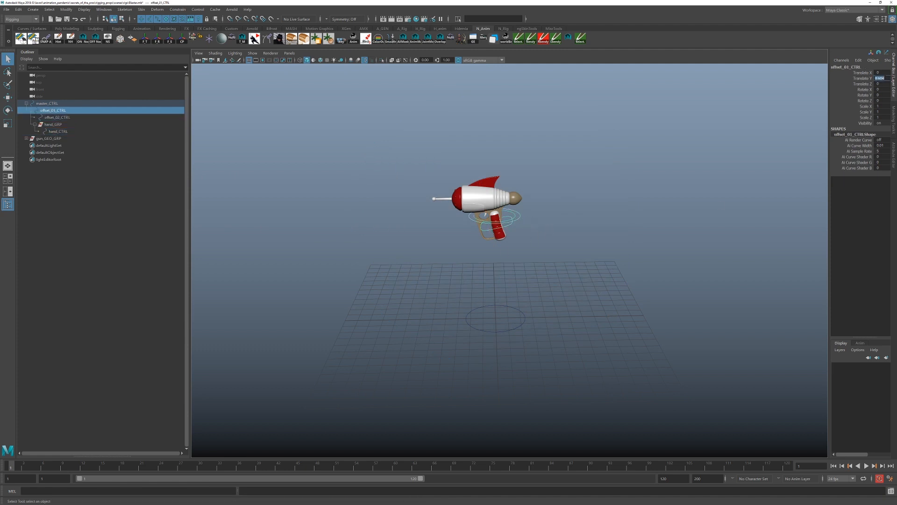
{"action": "type", "text": "0"}
{"action": "key", "text": "Return"}
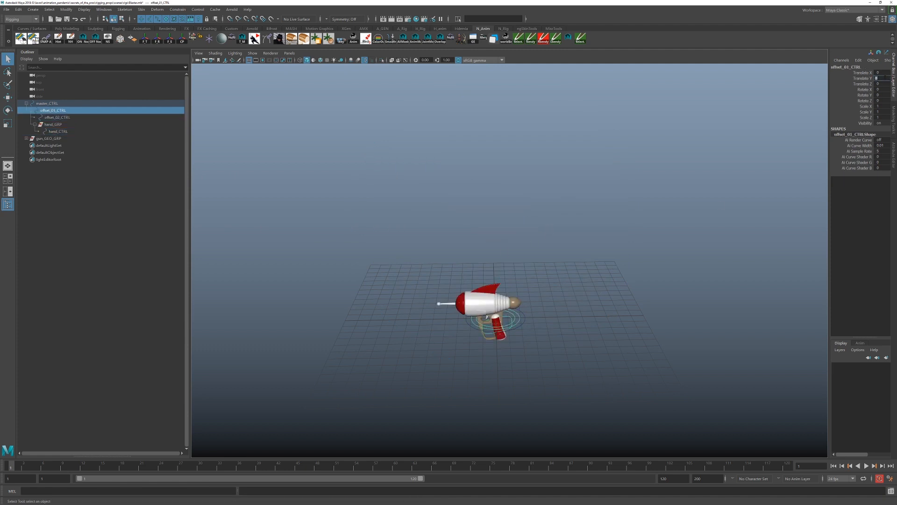
- Delete the Blaster mesh from gun_GEO_GRP, keeping the group and its parent constraint
{"action": "left_click", "coordinate": [27, 138]}
{"action": "left_click", "coordinate": [46, 146]}
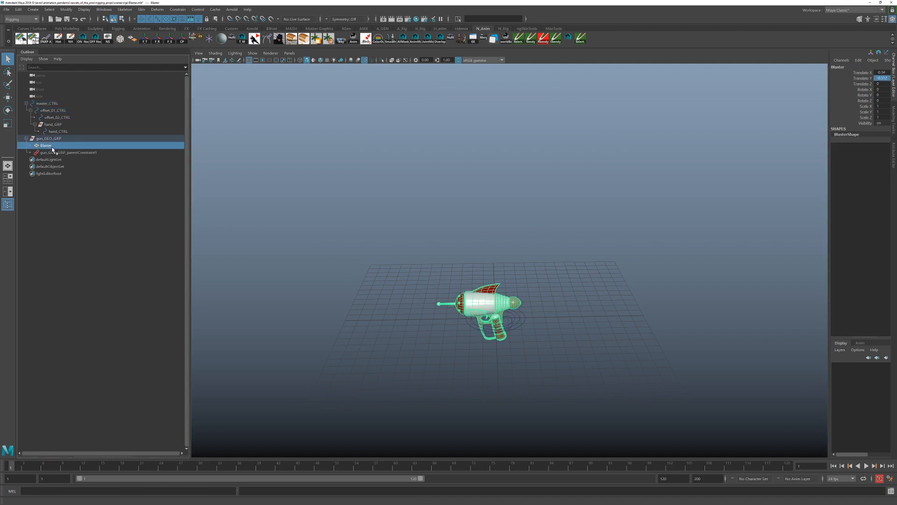
{"action": "key", "text": "ctrl+h"}
{"action": "key", "text": "Delete"}
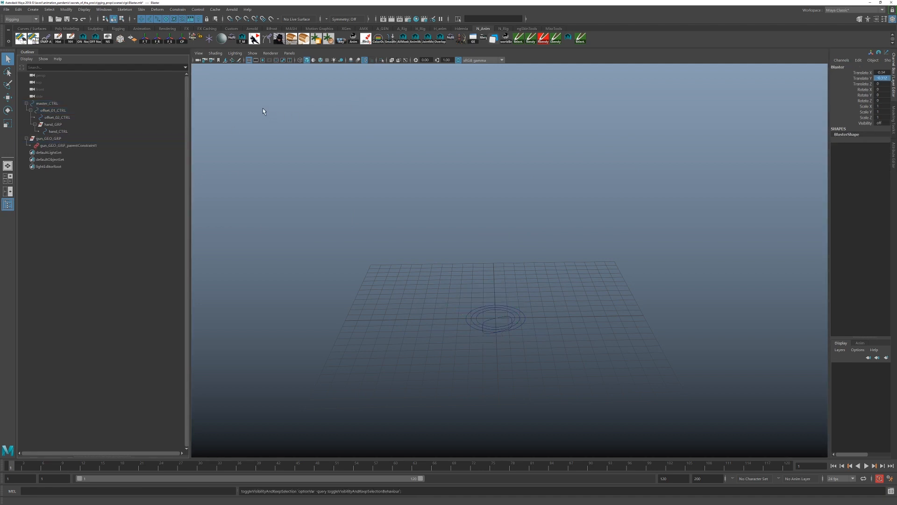
- Create a polygon torus and parent it under gun_GEO_GRP
{"action": "left_click", "coordinate": [33, 9]}
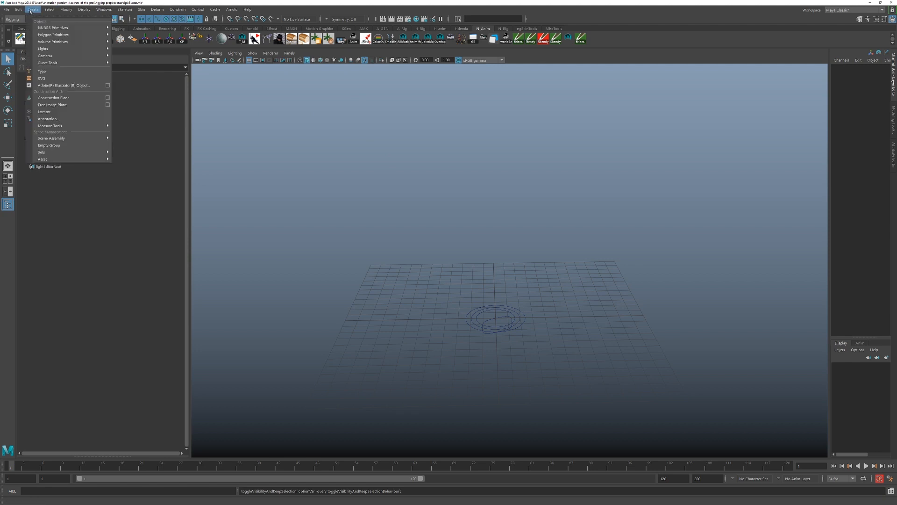
{"action": "mouse_move", "coordinate": [93, 34]}
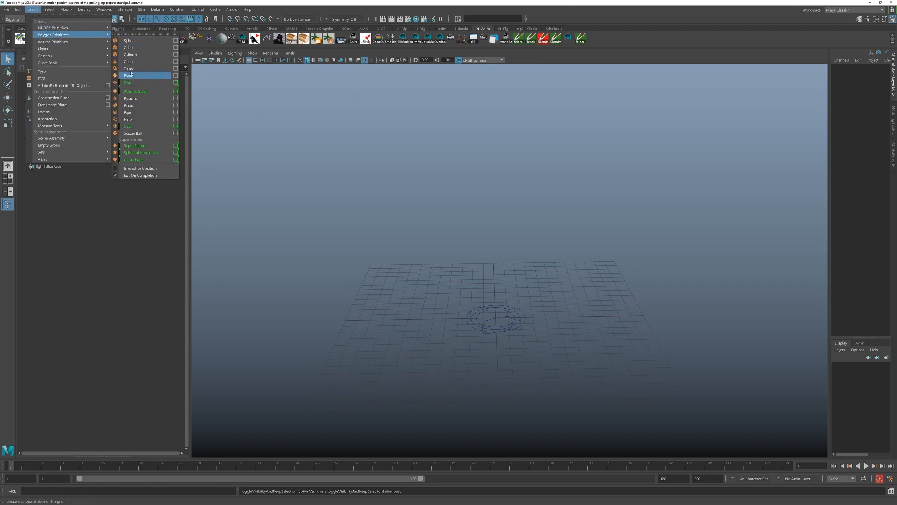
{"action": "left_click", "coordinate": [134, 68]}
{"action": "scroll", "coordinate": [579, 326], "scroll_direction": "up", "scroll_amount": 3}
{"action": "middle_click_drag", "start_coordinate": [579, 326], "coordinate": [581, 260], "text": "alt"}
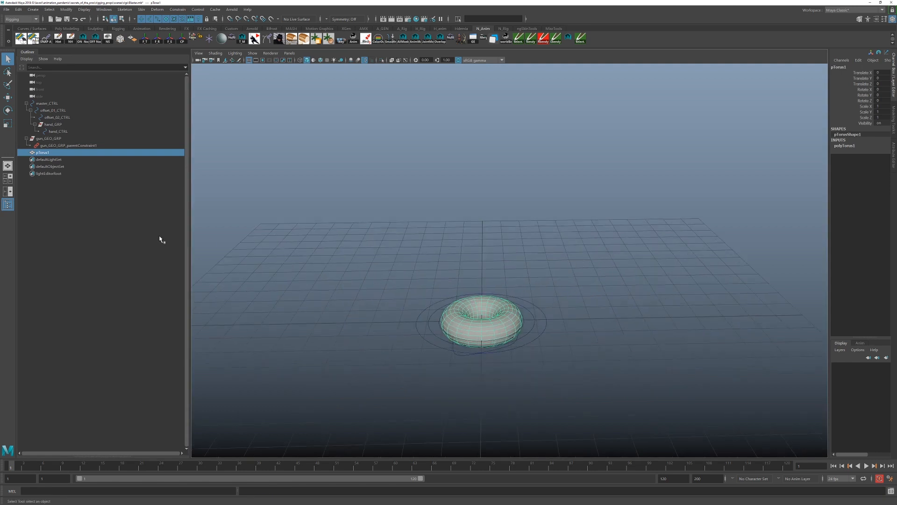
{"action": "middle_click_drag", "start_coordinate": [45, 153], "coordinate": [49, 140]}
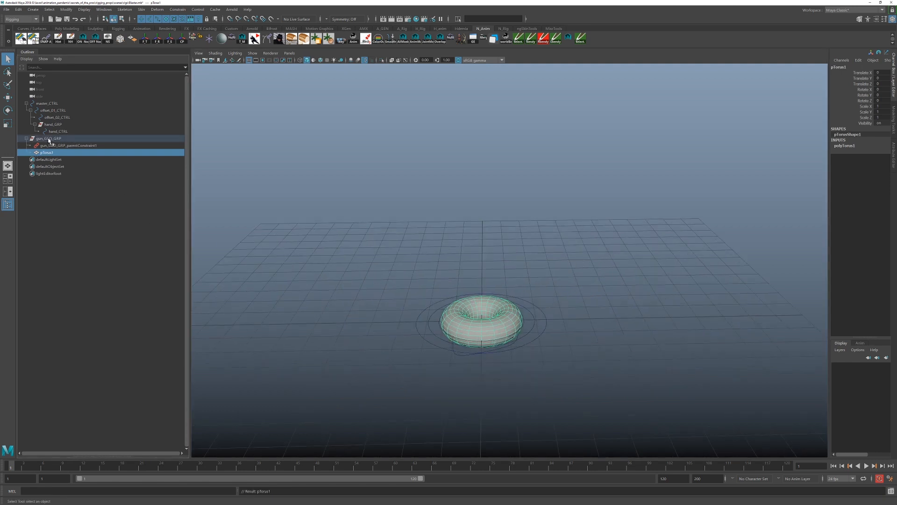
- Try moving the torus with master_CTRL, and undo the move
{"action": "left_click", "coordinate": [545, 322]}
{"action": "key", "text": "w"}
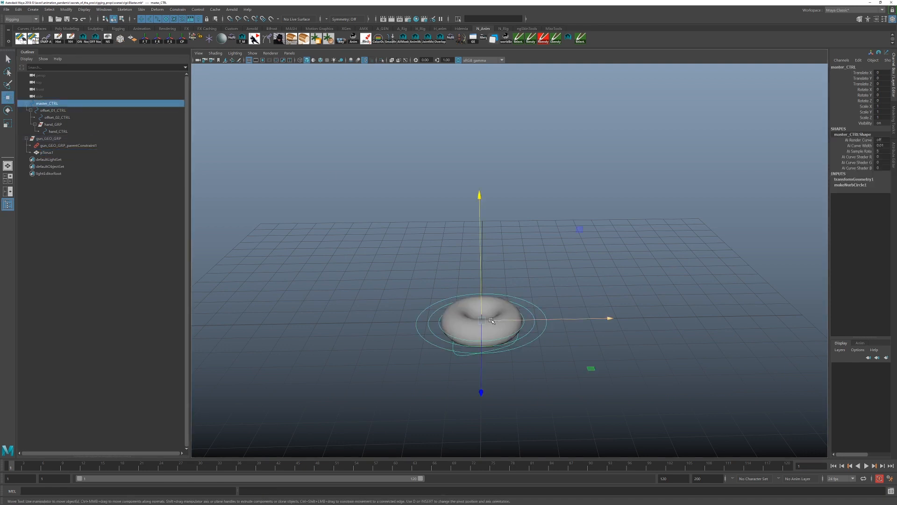
{"action": "left_click_drag", "start_coordinate": [483, 322], "coordinate": [471, 241]}
{"action": "key", "text": "ctrl+z"}
{"action": "key", "text": "ctrl+z"}
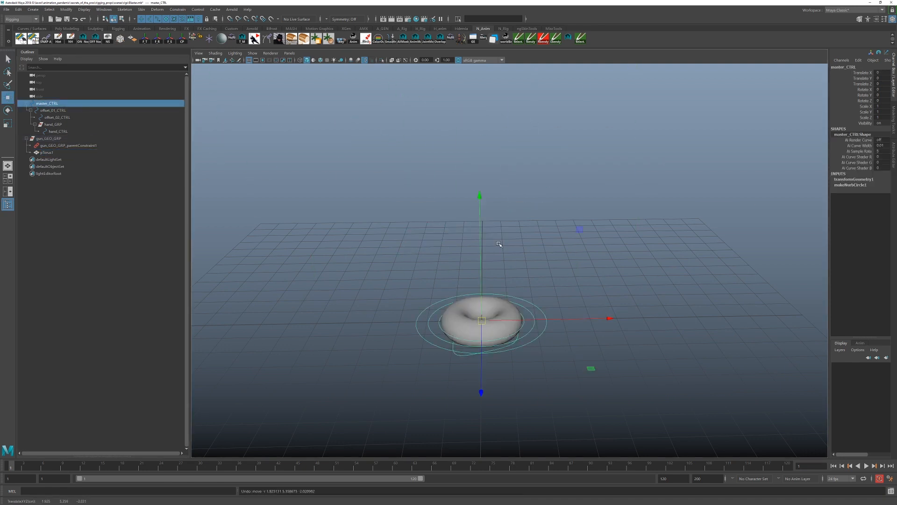
- Match hand_GRP to the torus's centre, with its translation and rotation at 0
{"action": "left_click", "coordinate": [460, 359]}
{"action": "left_click", "coordinate": [459, 356]}
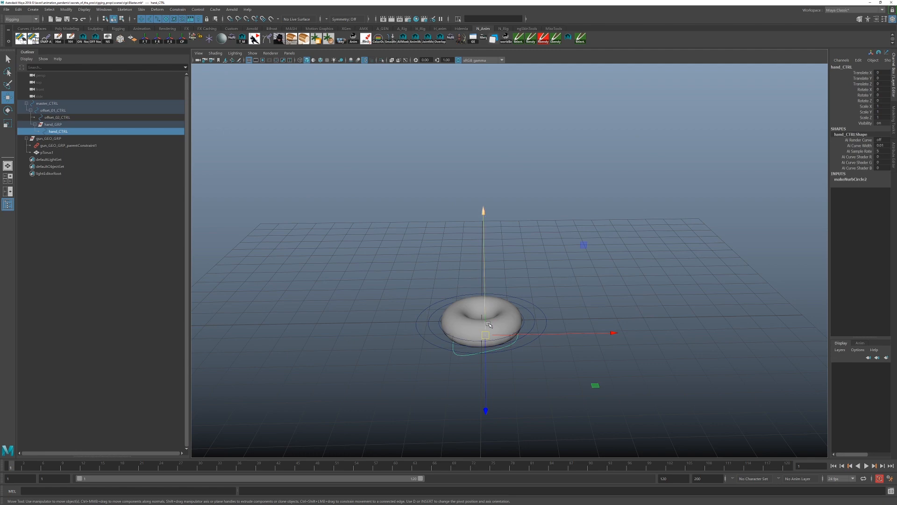
{"action": "left_click_drag", "start_coordinate": [485, 328], "coordinate": [519, 293], "text": "alt"}
{"action": "right_click_drag", "start_coordinate": [520, 292], "coordinate": [515, 316], "text": "alt"}
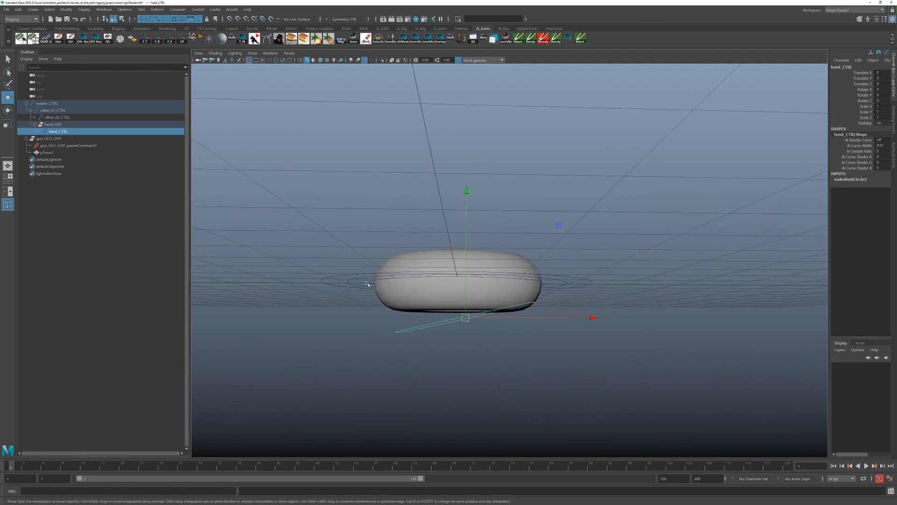
{"action": "left_click_drag", "start_coordinate": [514, 262], "coordinate": [482, 316], "text": "alt"}
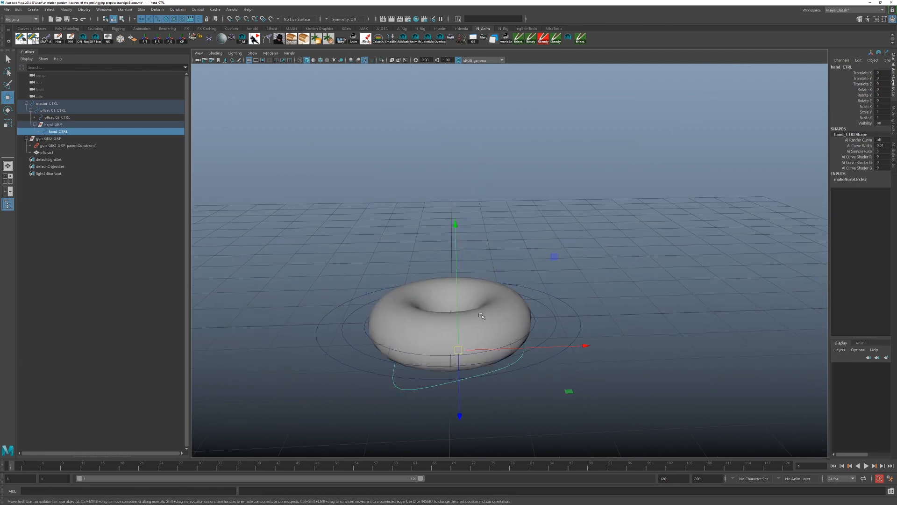
{"action": "key", "text": "Up"}
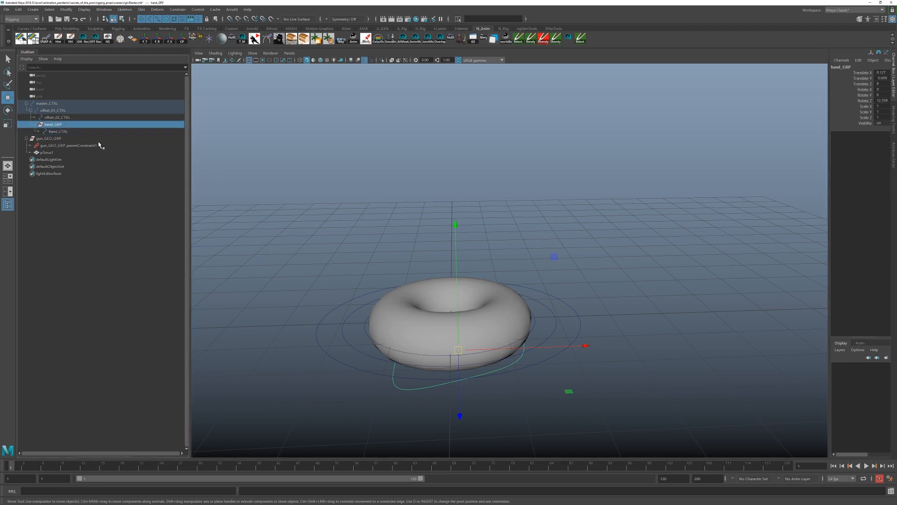
{"action": "left_click", "coordinate": [493, 304], "text": "shift"}
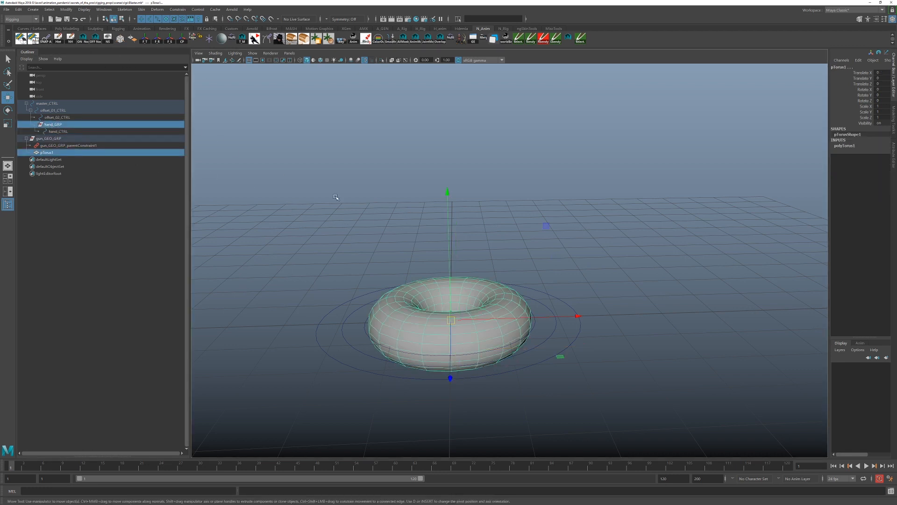
{"action": "left_click_drag", "start_coordinate": [336, 200], "coordinate": [369, 214], "text": "alt"}
{"action": "key", "text": "4"}
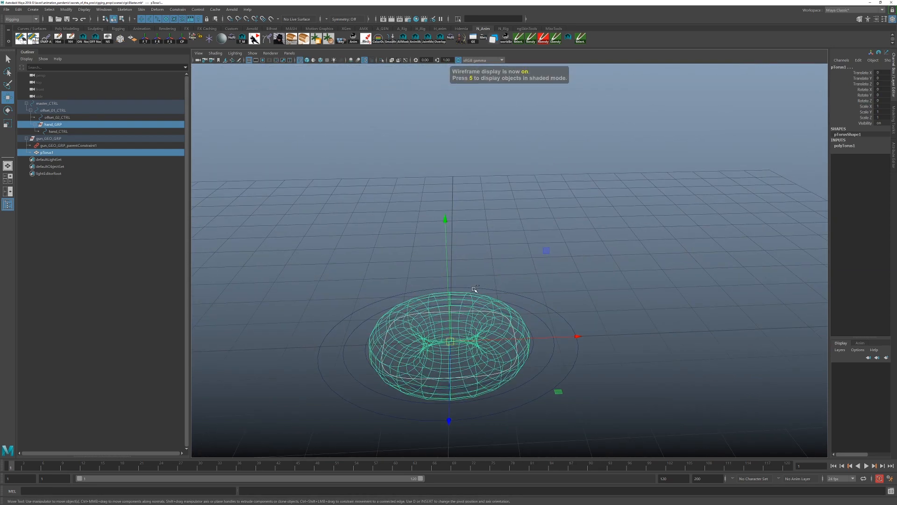
{"action": "left_click", "coordinate": [470, 296], "text": "shift"}
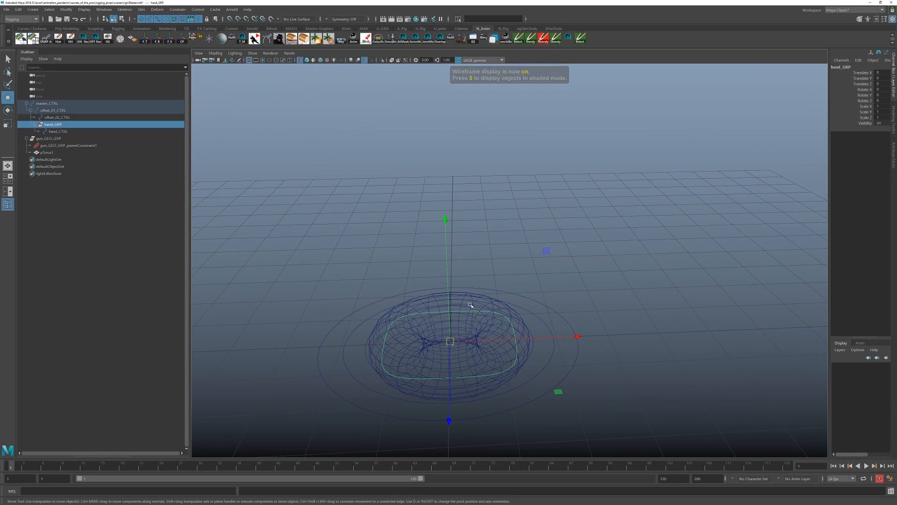
- Rotate hand_GRP about Z until its control ring stands upright, and move it along Z to the torus's edge
{"action": "key", "text": "e"}
{"action": "left_click_drag", "start_coordinate": [481, 245], "coordinate": [554, 408]}
{"action": "key", "text": "w"}
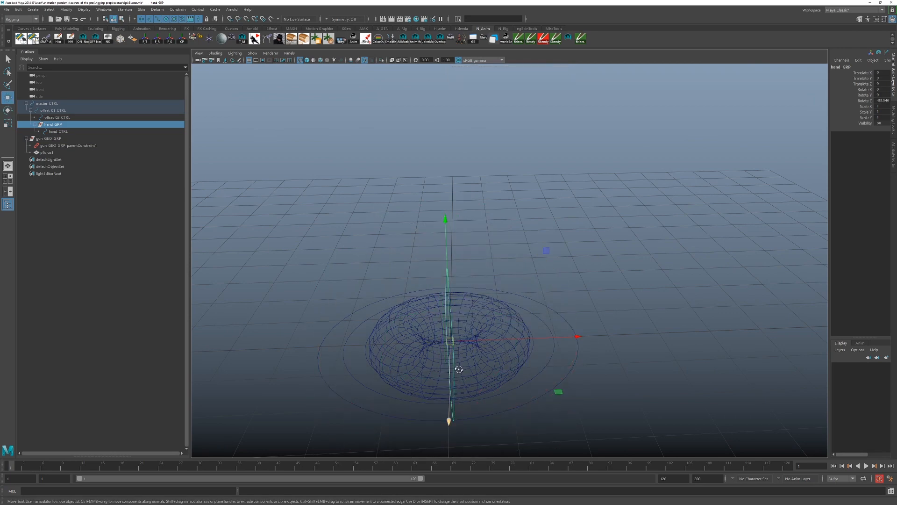
{"action": "left_click_drag", "start_coordinate": [462, 369], "coordinate": [559, 304], "text": "alt"}
{"action": "key", "text": "5"}
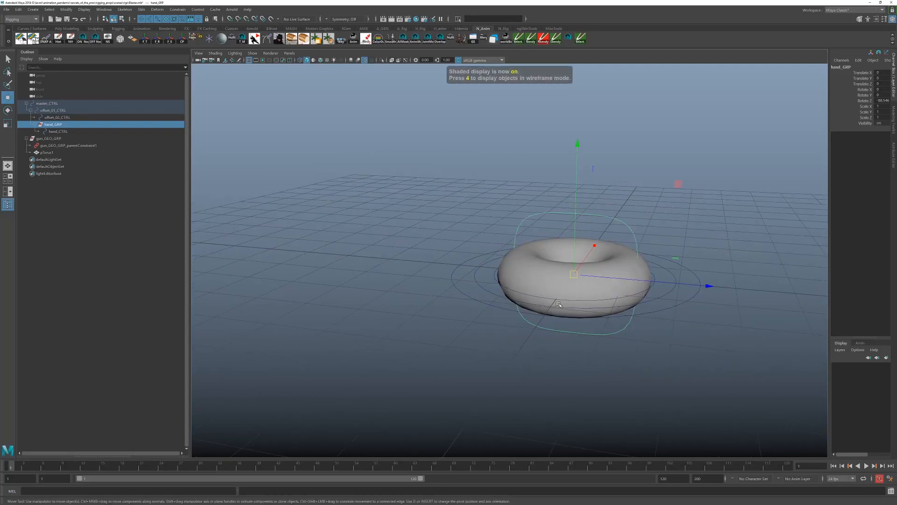
{"action": "left_click_drag", "start_coordinate": [667, 285], "coordinate": [711, 292]}
{"action": "left_click_drag", "start_coordinate": [710, 299], "coordinate": [627, 297], "text": "alt"}
- Test the repositioned hand control by sliding master_CTRL along Z, and undo the move
{"action": "left_click", "coordinate": [652, 236]}
{"action": "left_click_drag", "start_coordinate": [677, 323], "coordinate": [587, 318], "text": "alt"}
{"action": "left_click", "coordinate": [568, 310]}
{"action": "left_click_drag", "start_coordinate": [541, 302], "coordinate": [388, 301]}
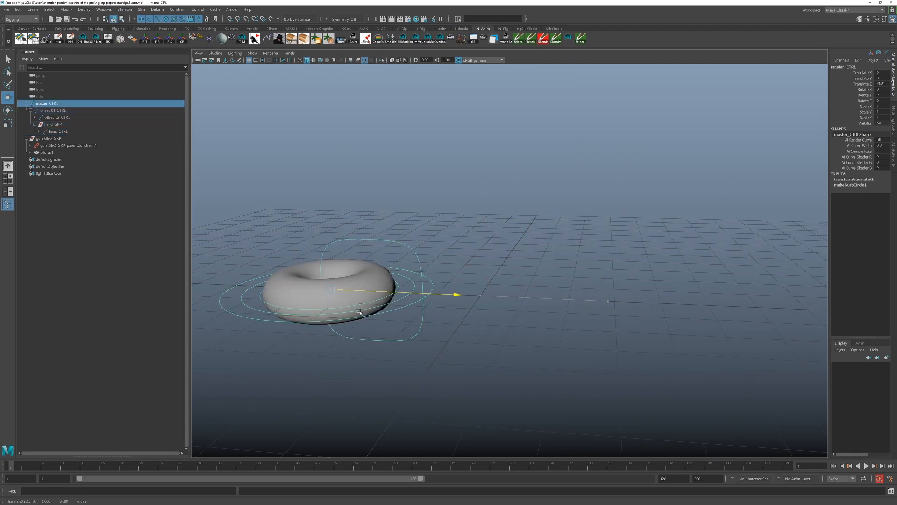
{"action": "key", "text": "ctrl+z"}
- Reference the character rig file RIG_RocketGirl_v1_5_006.ma into the prop scene
{"action": "left_click", "coordinate": [558, 247]}
{"action": "left_click", "coordinate": [570, 232]}
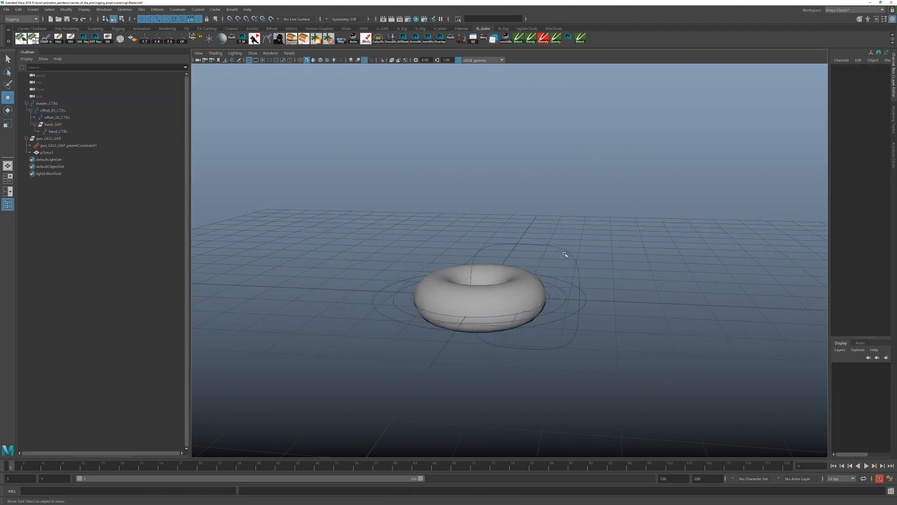
{"action": "left_click", "coordinate": [568, 252]}
{"action": "left_click", "coordinate": [7, 10]}
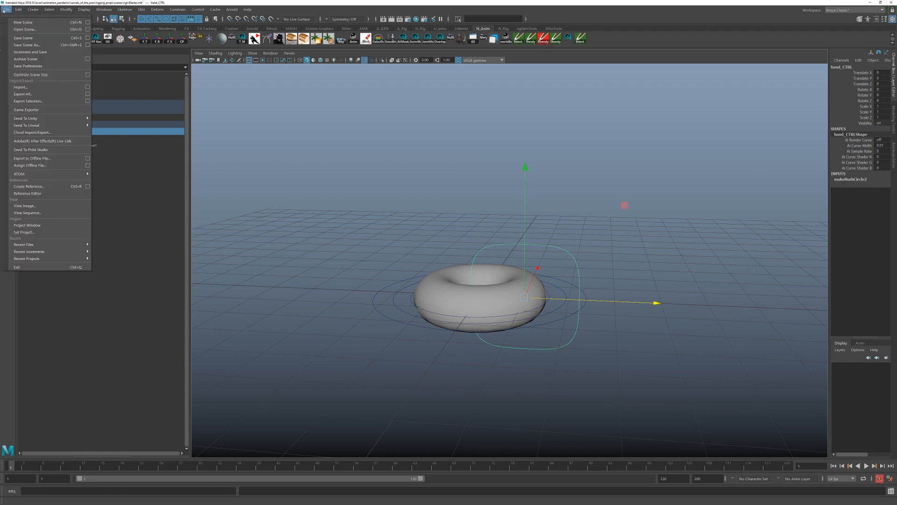
{"action": "left_click", "coordinate": [35, 187]}
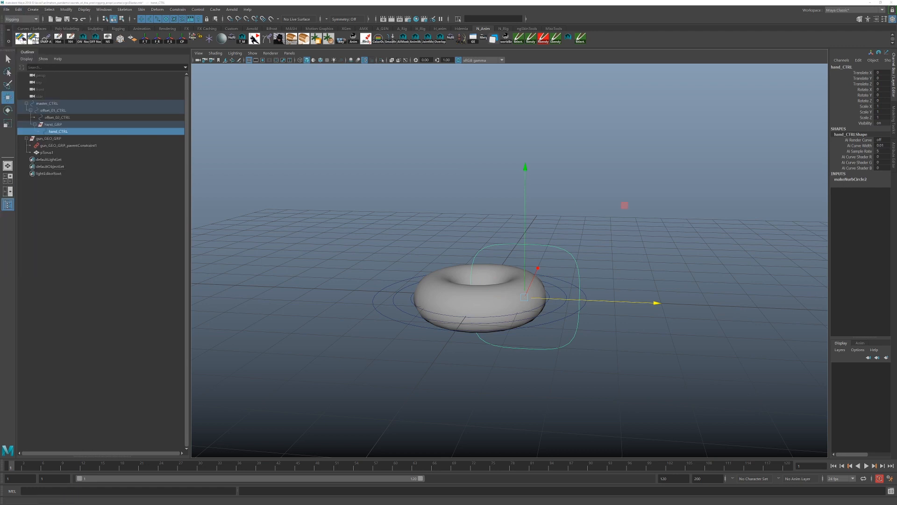
{"action": "left_click", "coordinate": [357, 161]}
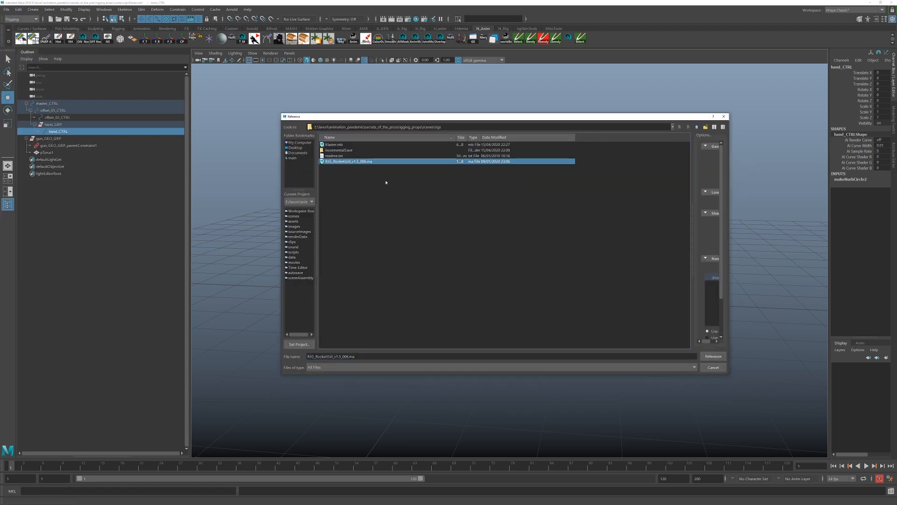
{"action": "left_click", "coordinate": [703, 355]}
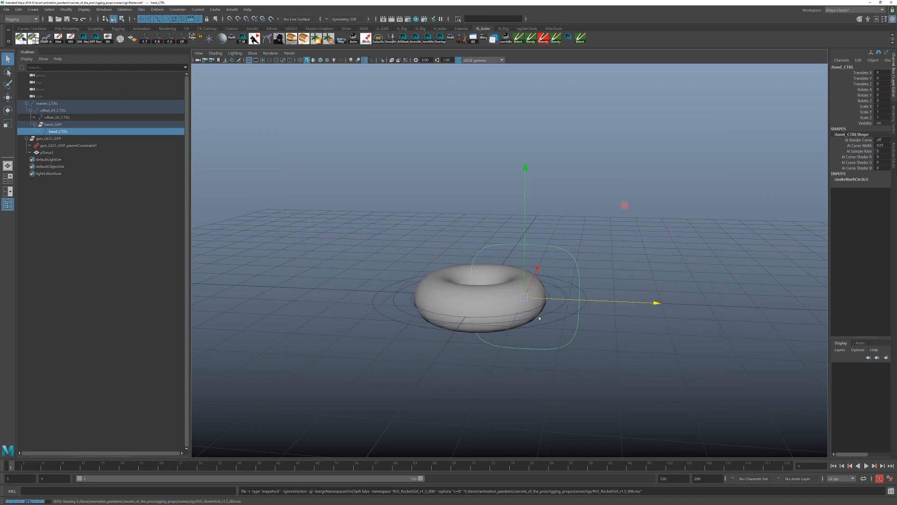
- Reposition RocketGirl with her root transform control so she stands clear of the torus, with it near hand height
{"action": "scroll", "coordinate": [677, 315], "scroll_direction": "down", "scroll_amount": 5}
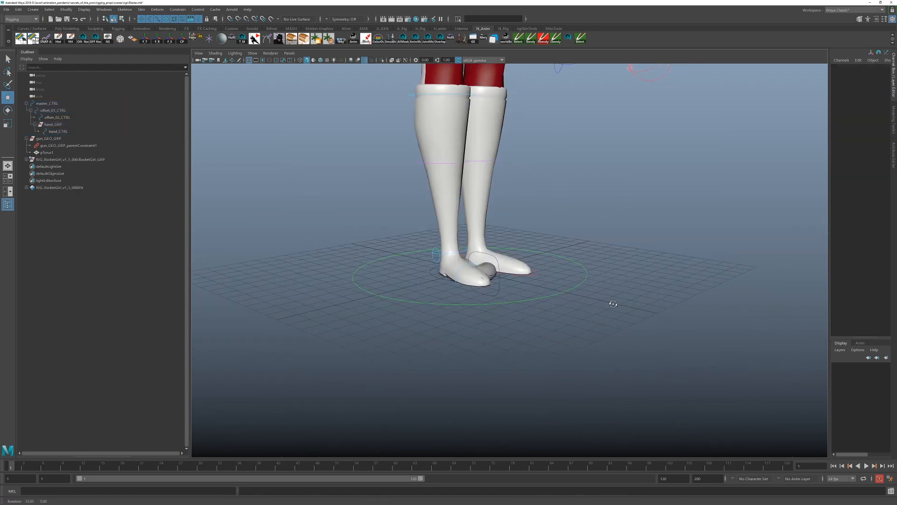
{"action": "left_click", "coordinate": [564, 287]}
{"action": "key", "text": "e"}
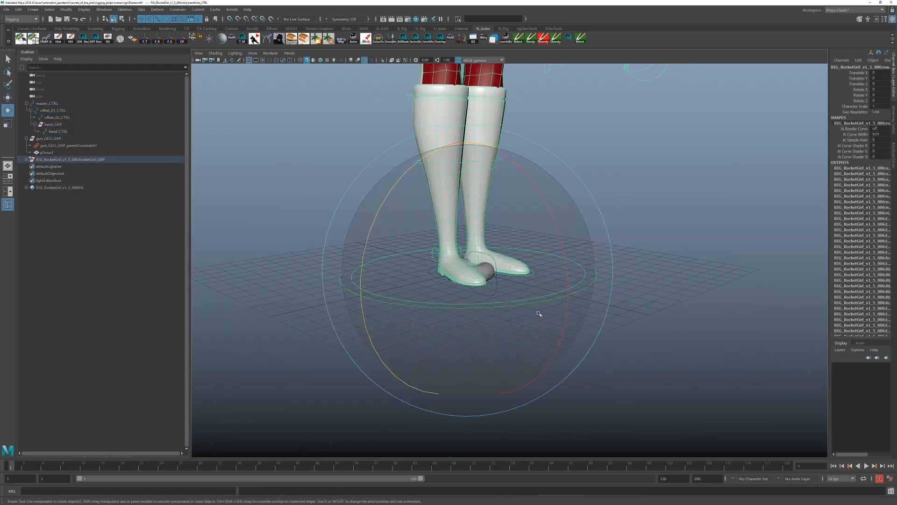
{"action": "left_click_drag", "start_coordinate": [352, 299], "coordinate": [181, 226]}
{"action": "left_click_drag", "start_coordinate": [471, 301], "coordinate": [180, 246]}
{"action": "left_click_drag", "start_coordinate": [496, 306], "coordinate": [418, 302]}
{"action": "key", "text": "w"}
{"action": "left_click_drag", "start_coordinate": [483, 222], "coordinate": [531, 232], "text": "alt"}
{"action": "middle_click_drag", "start_coordinate": [586, 192], "coordinate": [703, 317]}
- Switch RocketGirl's left arm to IK using the IK/FK attribute on its arm settings control
{"action": "left_click", "coordinate": [751, 295]}
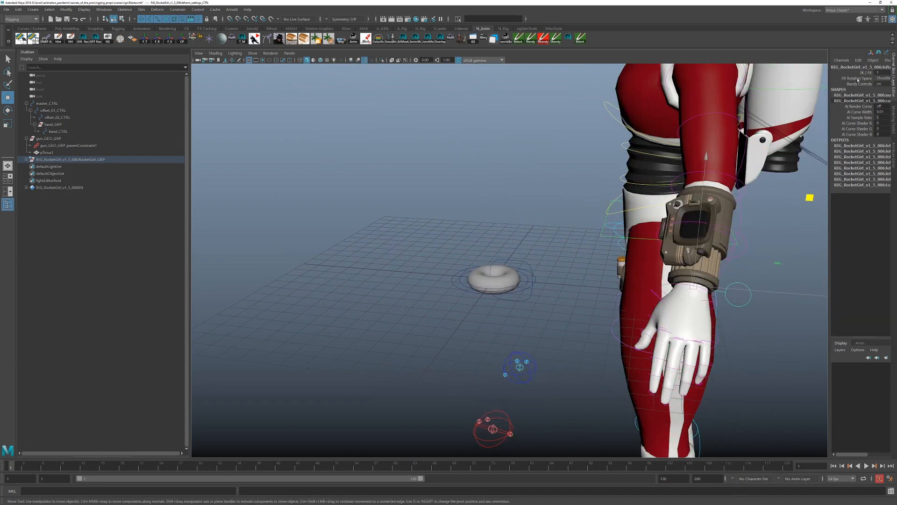
{"action": "left_click", "coordinate": [866, 73]}
{"action": "left_click", "coordinate": [669, 293]}
{"action": "key", "text": "w"}
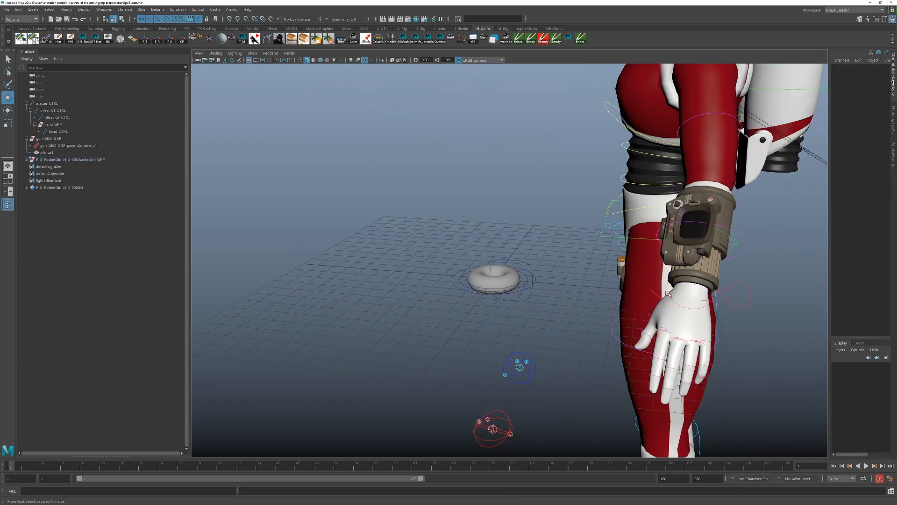
- Snap RocketGirl's left hand IK control to the prop's hand_CTRL
{"action": "left_click", "coordinate": [666, 300]}
{"action": "middle_click_drag", "start_coordinate": [665, 304], "coordinate": [664, 236], "text": "alt"}
{"action": "right_click_drag", "start_coordinate": [664, 236], "coordinate": [559, 313], "text": "alt"}
{"action": "middle_click_drag", "start_coordinate": [558, 312], "coordinate": [592, 365], "text": "alt"}
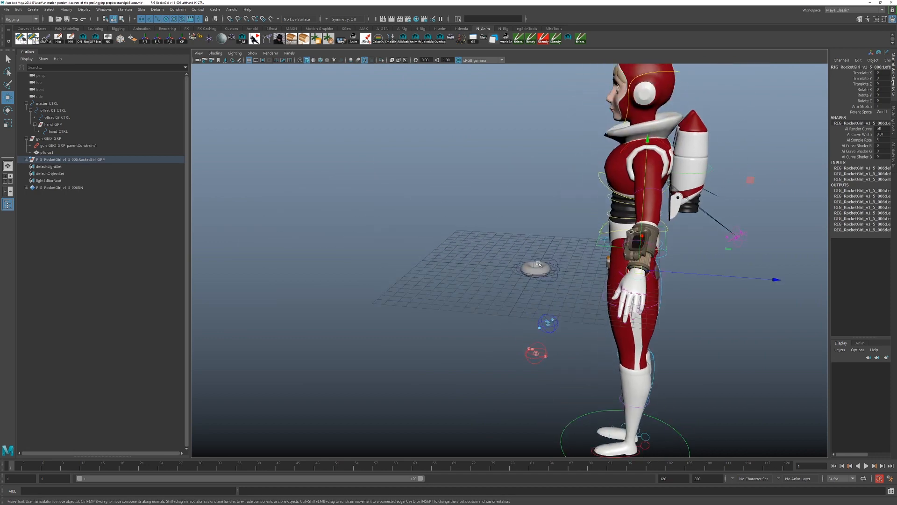
{"action": "left_click_drag", "start_coordinate": [556, 262], "coordinate": [556, 262]}
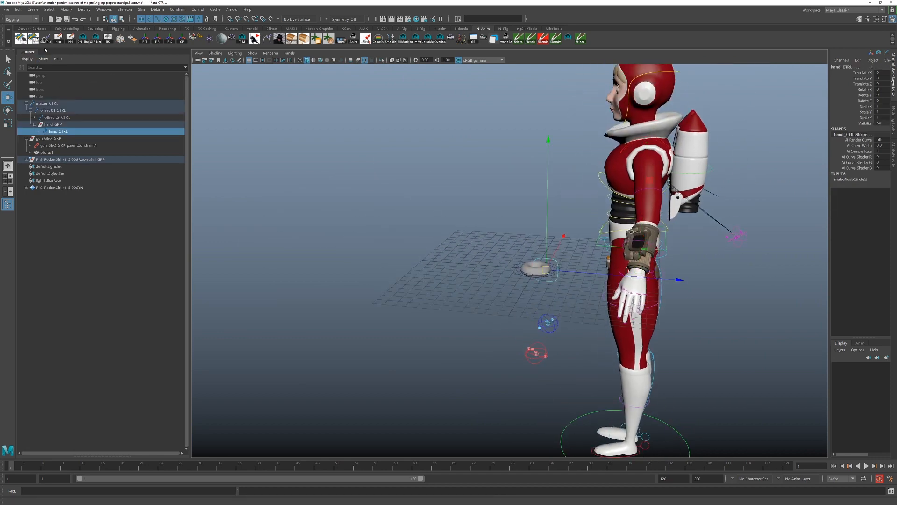
{"action": "left_click", "coordinate": [45, 39]}
{"action": "scroll", "coordinate": [685, 282], "scroll_direction": "up", "scroll_amount": 3}
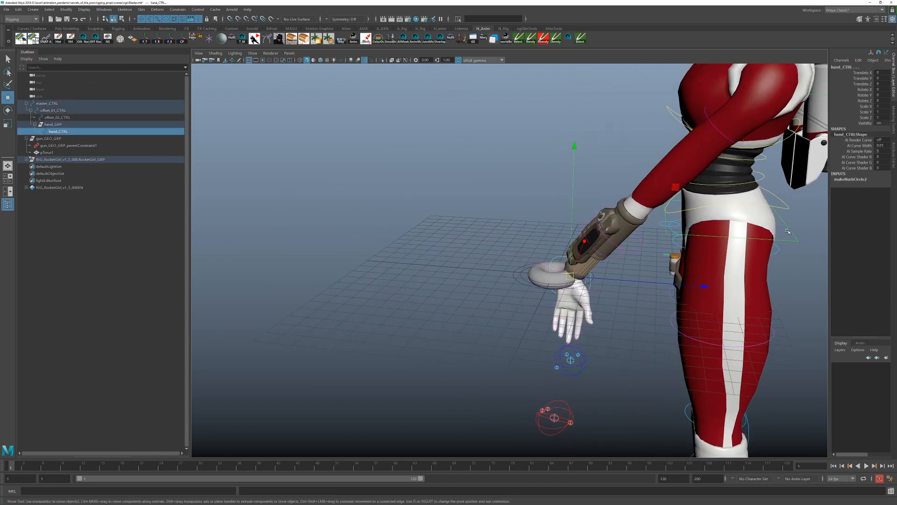
- Lower RocketGirl's body control and adjust it along Z so she crouches with her left arm extended towards the torus
{"action": "left_click", "coordinate": [727, 204]}
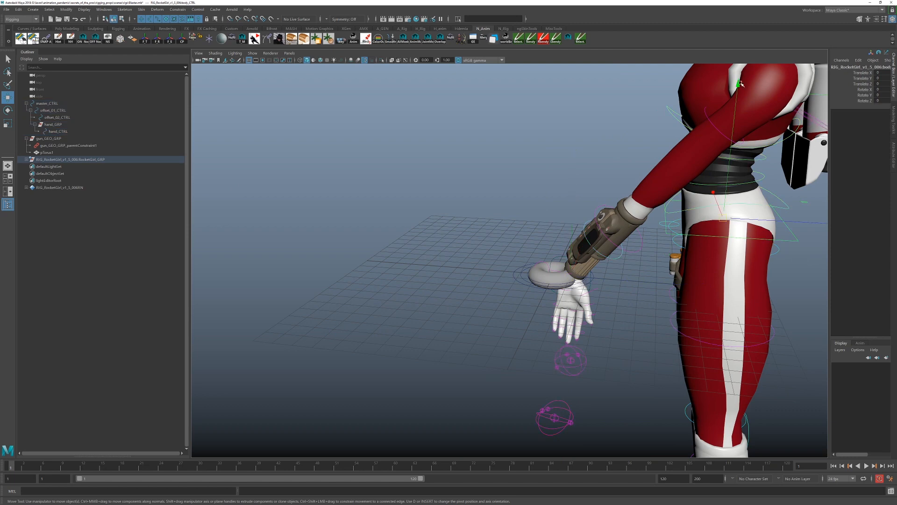
{"action": "left_click_drag", "start_coordinate": [738, 130], "coordinate": [732, 194]}
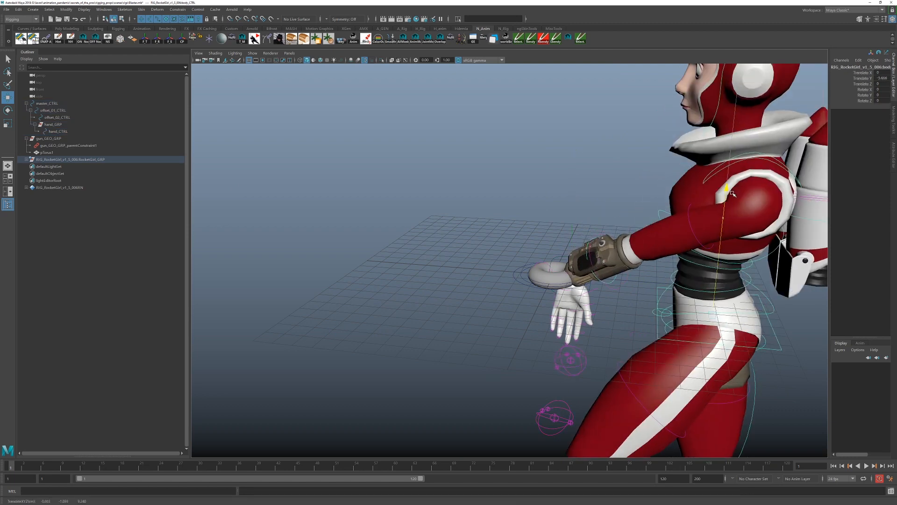
{"action": "left_click_drag", "start_coordinate": [791, 324], "coordinate": [742, 321]}
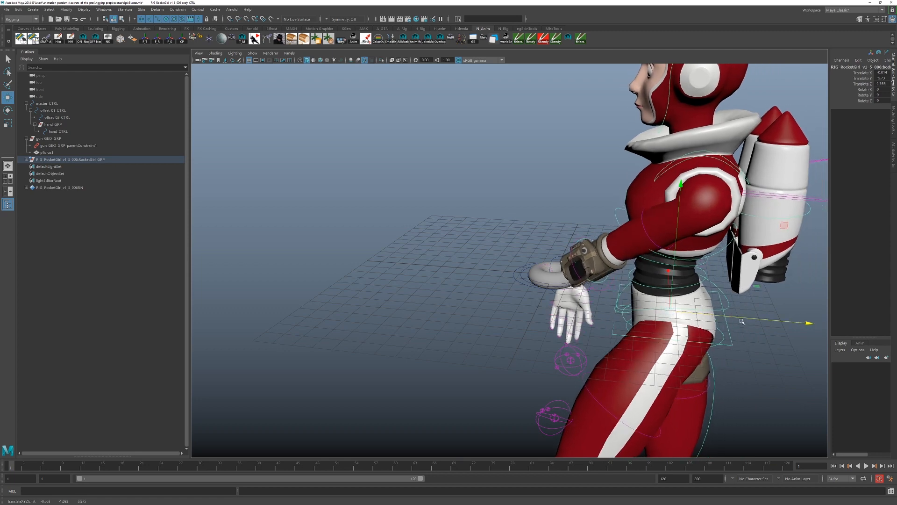
{"action": "left_click_drag", "start_coordinate": [680, 186], "coordinate": [678, 227]}
{"action": "scroll", "coordinate": [677, 309], "scroll_direction": "up", "scroll_amount": 4}
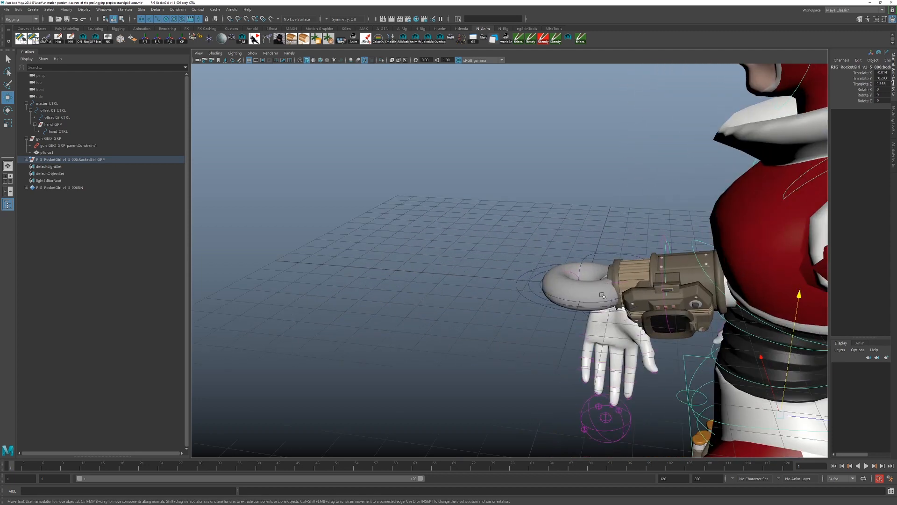
{"action": "scroll", "coordinate": [602, 295], "scroll_direction": "down", "scroll_amount": 6}
{"action": "scroll", "coordinate": [669, 310], "scroll_direction": "up", "scroll_amount": 2}
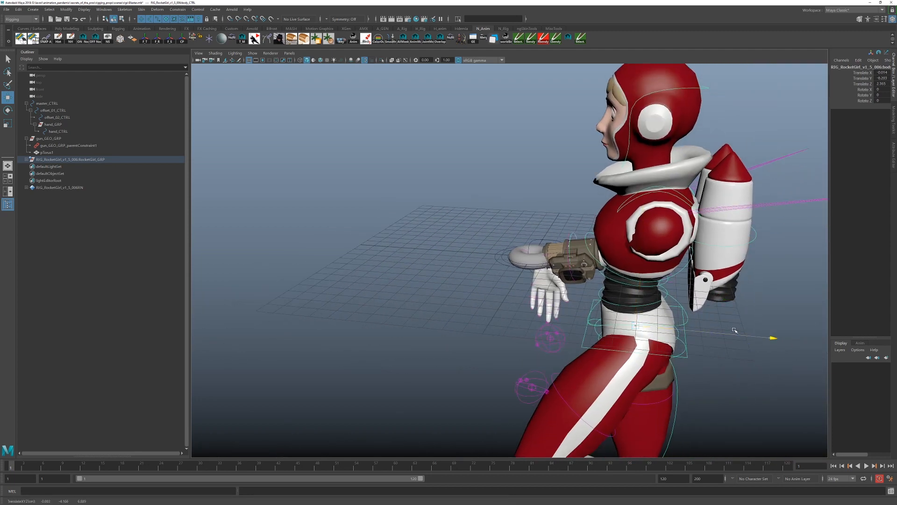
{"action": "left_click_drag", "start_coordinate": [711, 332], "coordinate": [456, 260]}
- Try rotating the prop's hand_CTRL, and undo the rotation
{"action": "left_click", "coordinate": [525, 237]}
{"action": "key", "text": "e"}
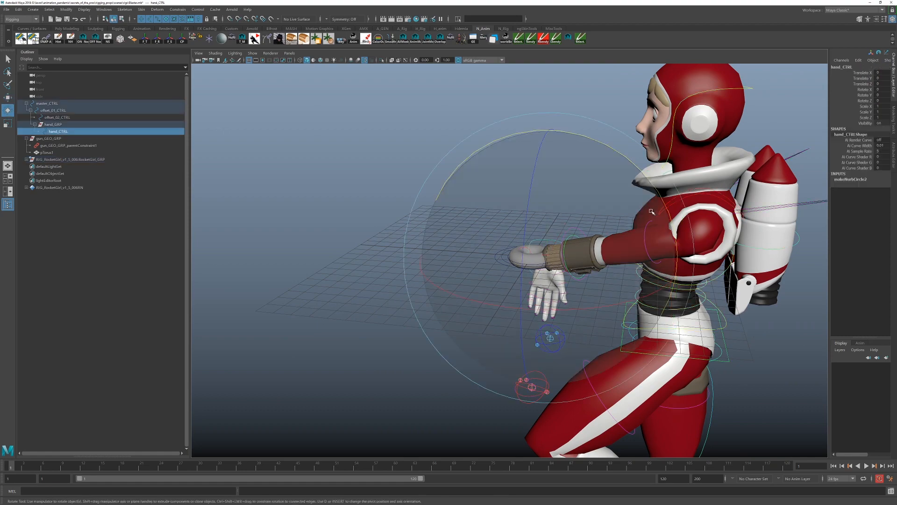
{"action": "key", "text": "ctrl+z"}
{"action": "key", "text": "q"}
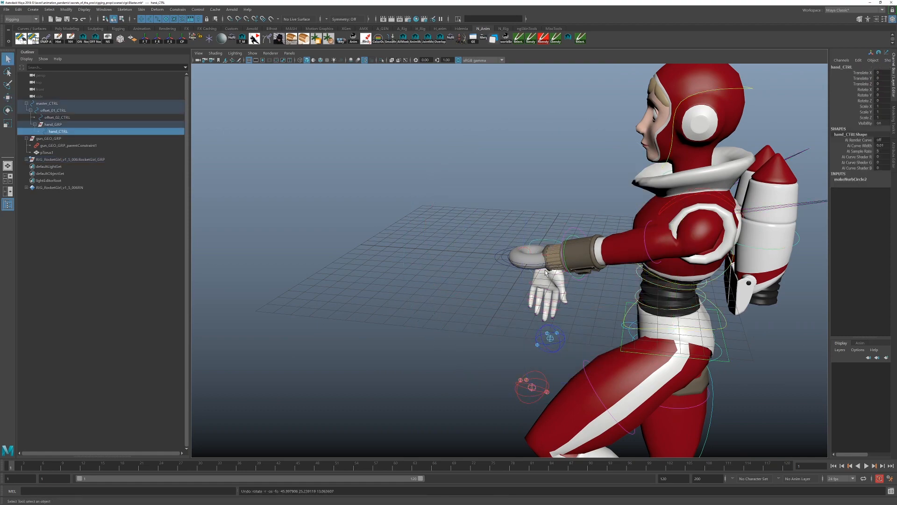
- Rotate the left hand IK control so the fingers point forward across the torus
{"action": "left_click_drag", "start_coordinate": [547, 273], "coordinate": [491, 323], "text": "alt"}
{"action": "scroll", "coordinate": [638, 292], "scroll_direction": "up", "scroll_amount": 5}
{"action": "left_click", "coordinate": [526, 231]}
{"action": "key", "text": "e"}
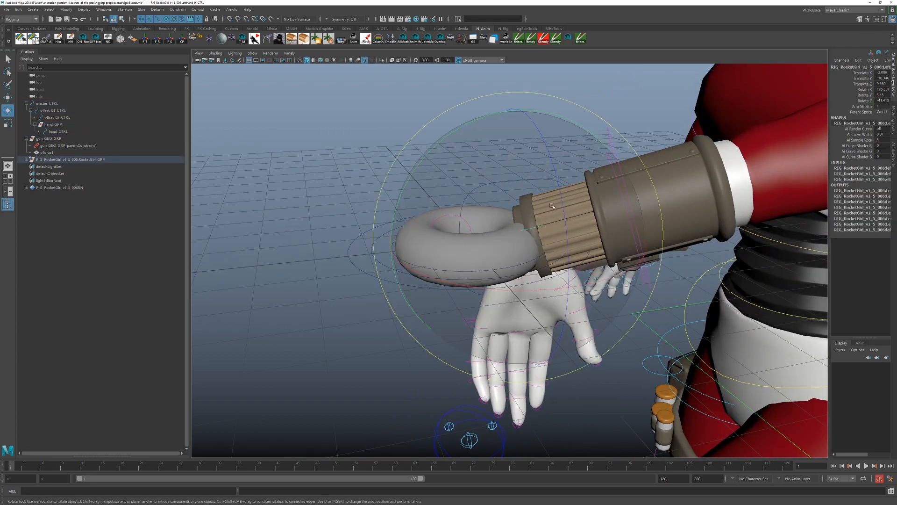
{"action": "left_click_drag", "start_coordinate": [518, 238], "coordinate": [473, 316]}
{"action": "key", "text": "w"}
{"action": "left_click_drag", "start_coordinate": [486, 255], "coordinate": [522, 279], "text": "alt"}
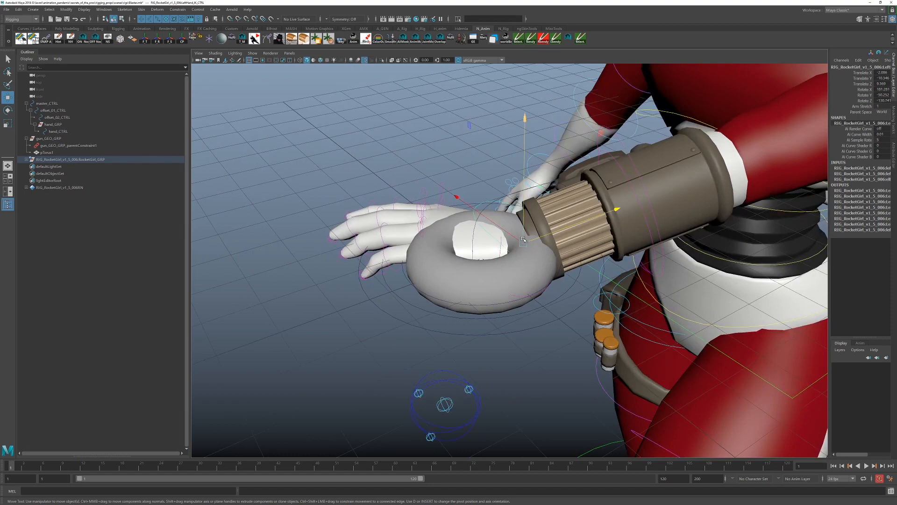
- Move the left hand IK control back from the torus and refine its rotation so the hand grips the edge
{"action": "left_click_drag", "start_coordinate": [523, 239], "coordinate": [544, 351]}
{"action": "key", "text": "e"}
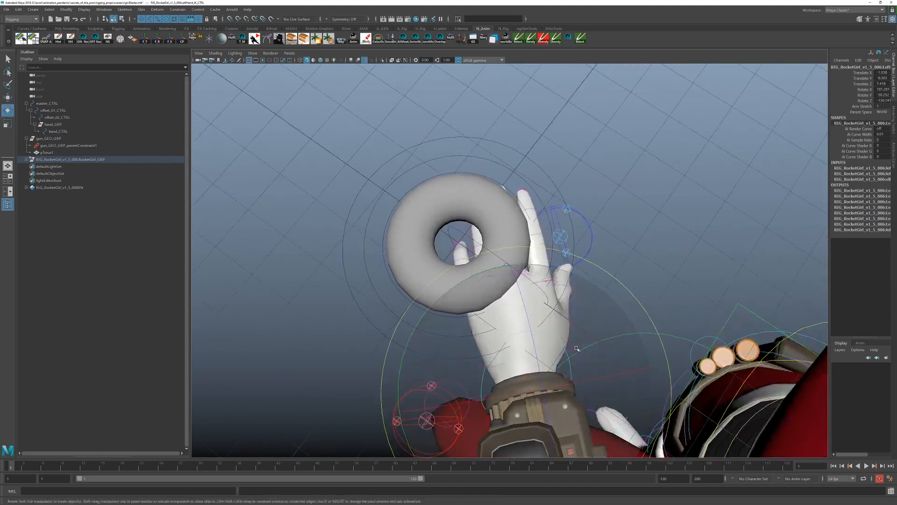
{"action": "left_click_drag", "start_coordinate": [481, 277], "coordinate": [398, 325]}
{"action": "middle_click_drag", "start_coordinate": [500, 304], "coordinate": [570, 366], "text": "alt"}
{"action": "key", "text": "w"}
{"action": "left_click_drag", "start_coordinate": [571, 367], "coordinate": [475, 291], "text": "alt"}
- Rotate the left index finger's base control so the finger lifts away from the torus
{"action": "left_click", "coordinate": [526, 254]}
{"action": "key", "text": "e"}
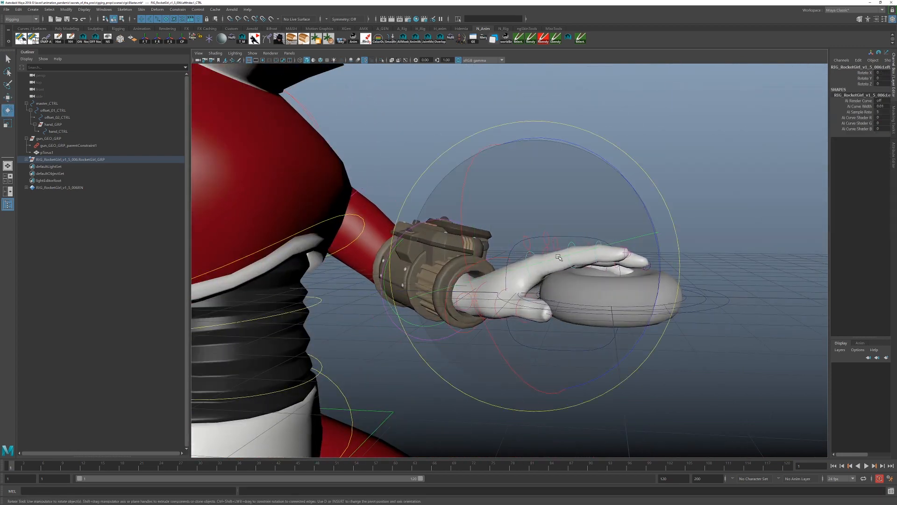
{"action": "left_click_drag", "start_coordinate": [625, 182], "coordinate": [551, 170]}
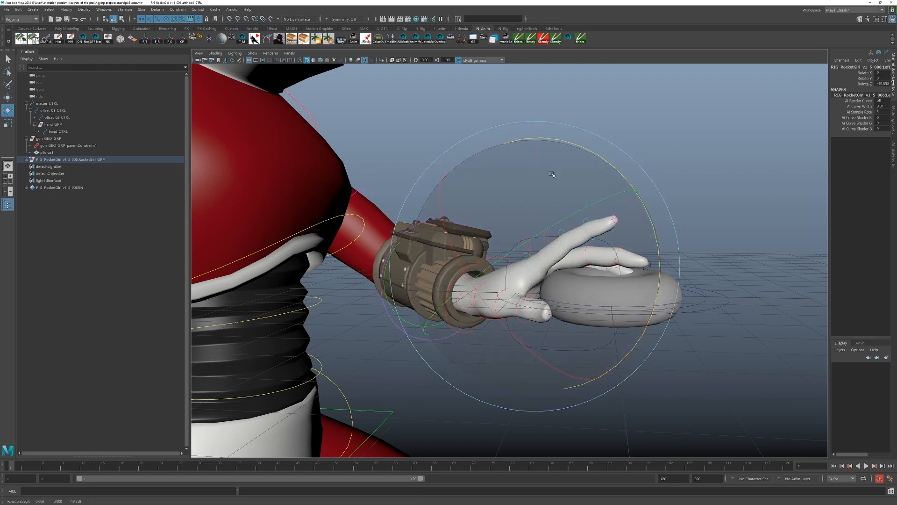
- Rotate the left hand IK control to tilt the palm upright, and lower it so the hand meets the torus edge
{"action": "key", "text": "q"}
{"action": "left_click", "coordinate": [503, 258]}
{"action": "key", "text": "e"}
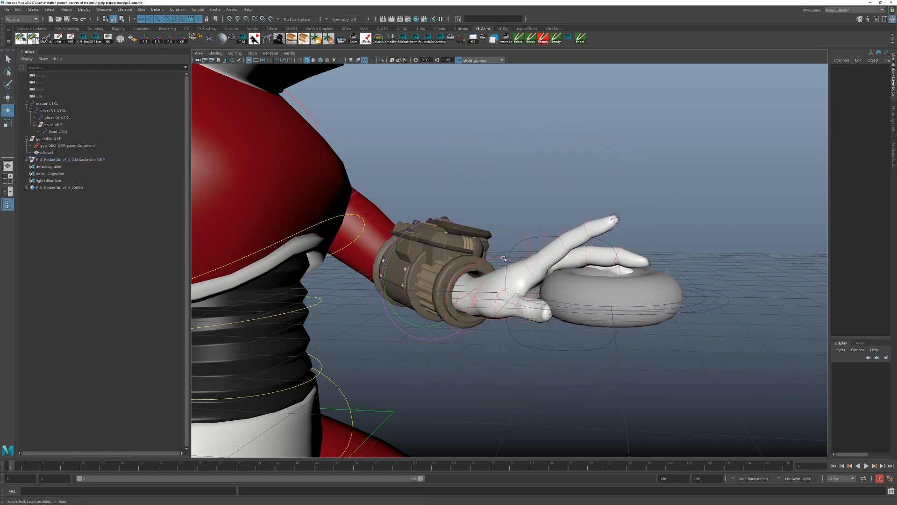
{"action": "left_click", "coordinate": [504, 259]}
{"action": "left_click_drag", "start_coordinate": [504, 258], "coordinate": [469, 265]}
{"action": "key", "text": "w"}
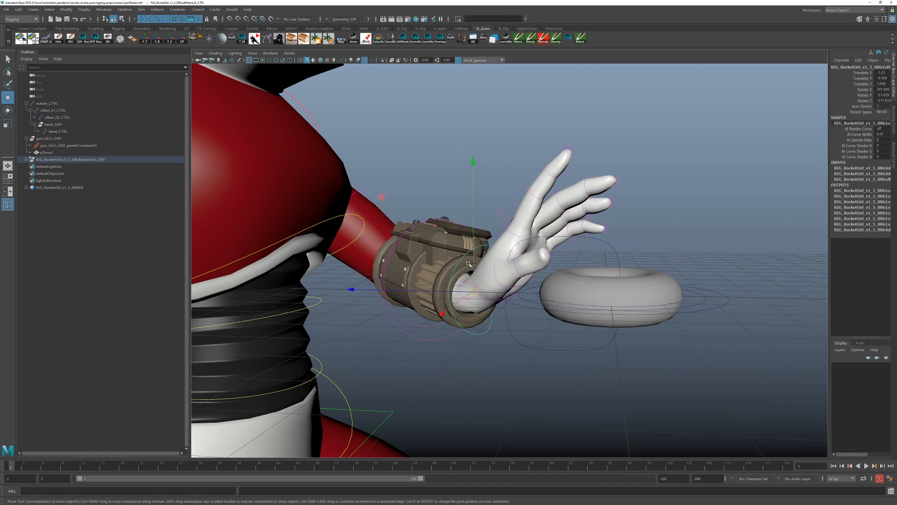
{"action": "left_click_drag", "start_coordinate": [471, 232], "coordinate": [489, 289]}
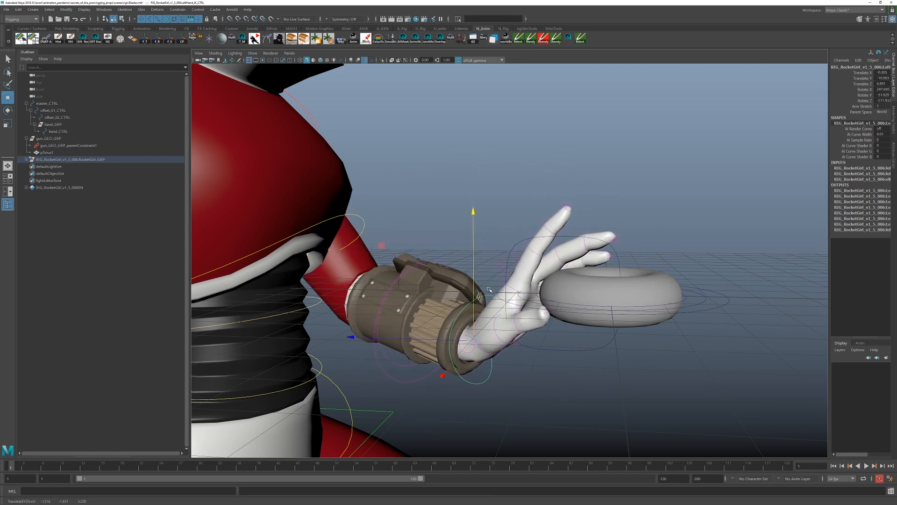
- Rotate the left thumb control so the thumb extends beneath the torus
{"action": "left_click", "coordinate": [489, 357]}
{"action": "key", "text": "e"}
{"action": "left_click_drag", "start_coordinate": [408, 379], "coordinate": [466, 443]}
{"action": "left_click_drag", "start_coordinate": [567, 310], "coordinate": [567, 336]}
- Rotate the index finger's second joint control so the finger curls down onto the torus
{"action": "key", "text": "q"}
{"action": "left_click", "coordinate": [530, 255]}
{"action": "key", "text": "e"}
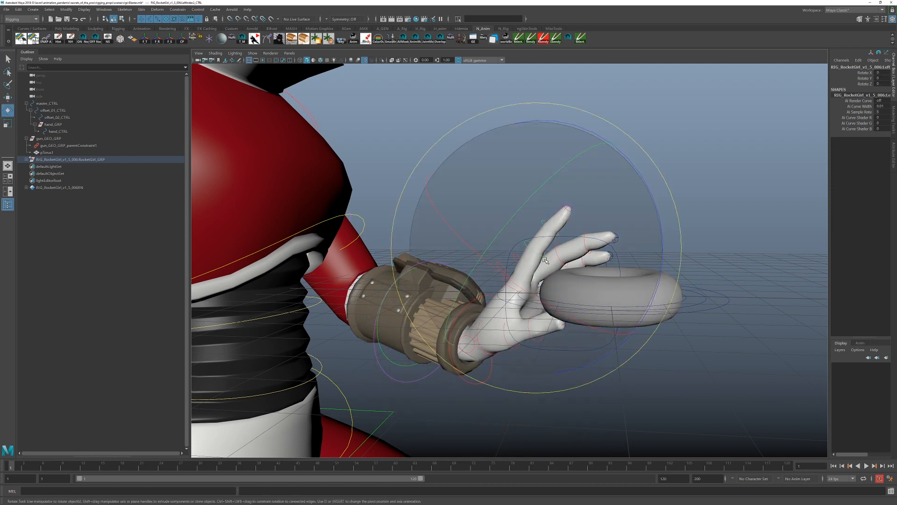
{"action": "left_click_drag", "start_coordinate": [651, 194], "coordinate": [571, 360]}
{"action": "key", "text": "q"}
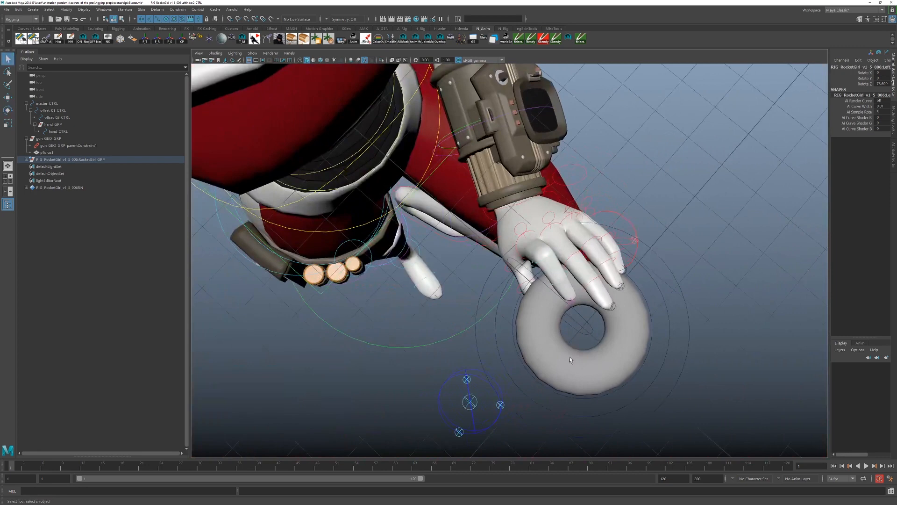
- Rotate hand_GRP about 9 degrees in X to align the prop's hand control with the gripping hand
{"action": "left_click", "coordinate": [574, 331]}
{"action": "left_click", "coordinate": [57, 126]}
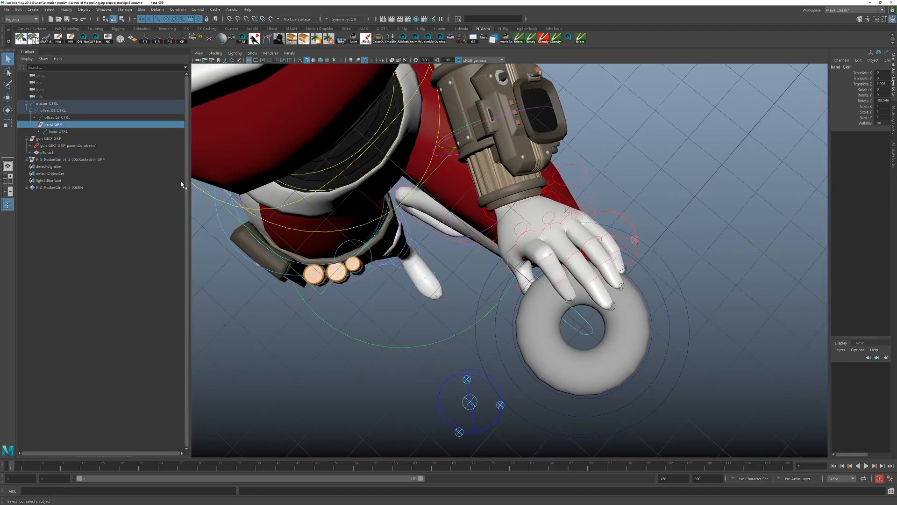
{"action": "key", "text": "e"}
{"action": "middle_click_drag", "start_coordinate": [547, 316], "coordinate": [506, 302], "text": "alt"}
{"action": "left_click_drag", "start_coordinate": [586, 386], "coordinate": [567, 393]}
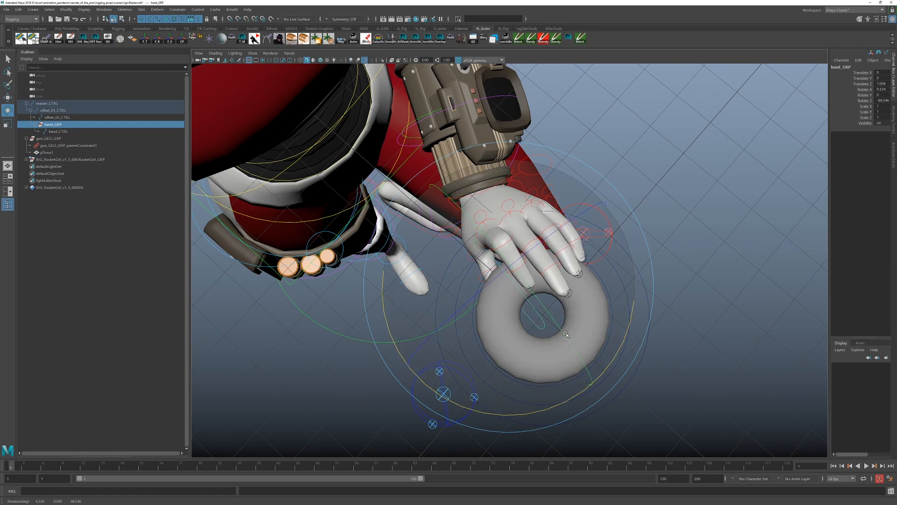
- Fine-tune hand_GRP's rotation to about -91.5 in Z and shift it to about -0.2 in X, towards the hand
{"action": "left_click_drag", "start_coordinate": [566, 332], "coordinate": [551, 340], "text": "alt"}
{"action": "key", "text": "w"}
{"action": "key", "text": "e"}
{"action": "left_click_drag", "start_coordinate": [525, 288], "coordinate": [541, 288]}
{"action": "key", "text": "w"}
{"action": "left_click_drag", "start_coordinate": [468, 293], "coordinate": [559, 302]}
{"action": "key", "text": "q"}
- Parent-constrain the left hand IK control to the prop's hand_CTRL
{"action": "left_click_drag", "start_coordinate": [446, 271], "coordinate": [448, 375], "text": "alt"}
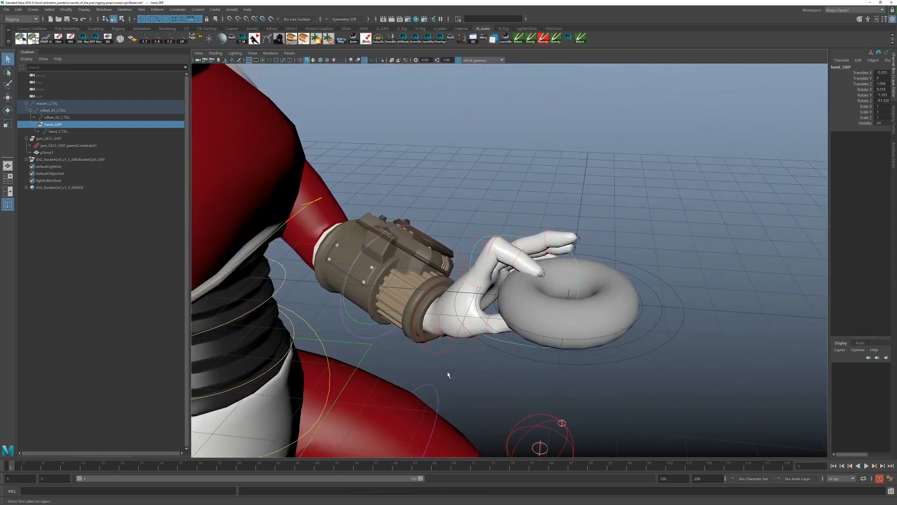
{"action": "left_click", "coordinate": [446, 355]}
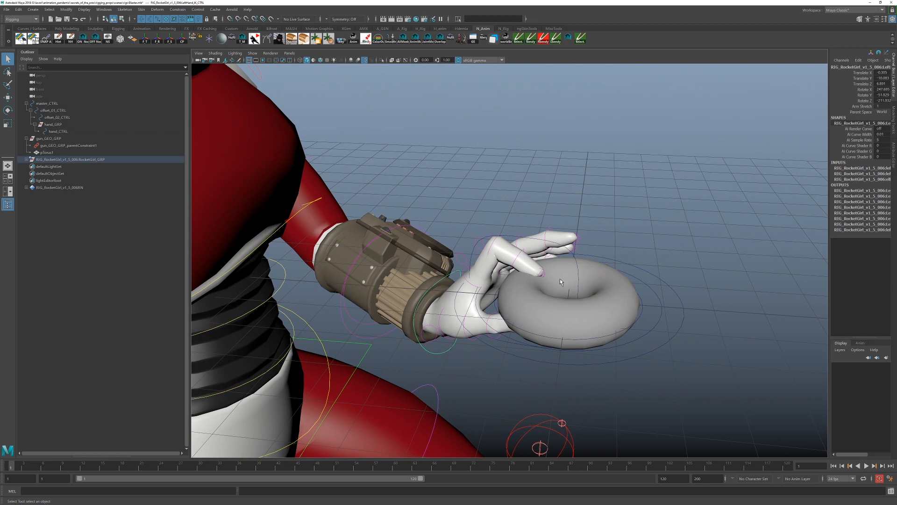
{"action": "left_click", "coordinate": [574, 258]}
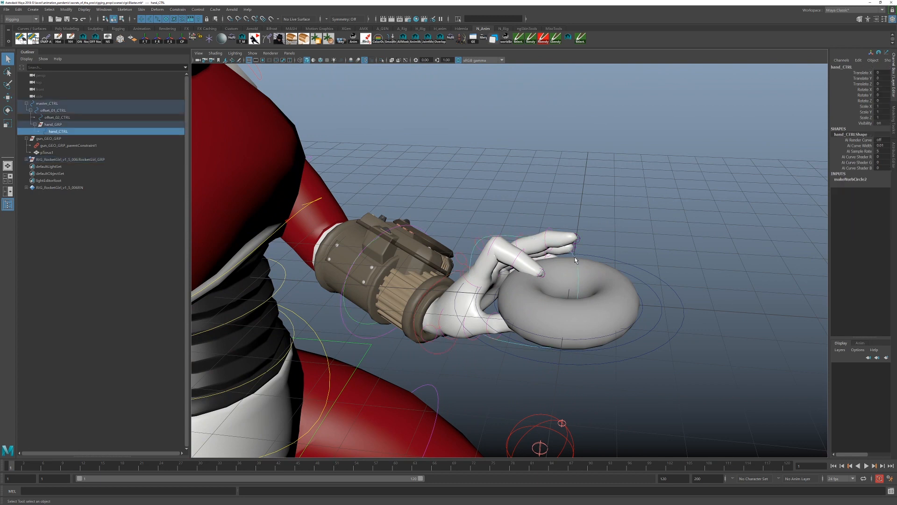
{"action": "left_click", "coordinate": [443, 354]}
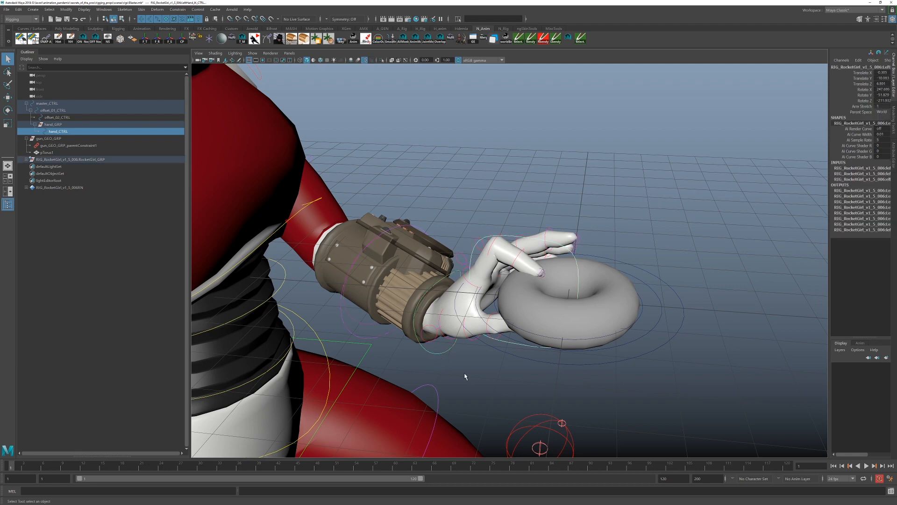
{"action": "left_click", "coordinate": [171, 11]}
{"action": "left_click", "coordinate": [182, 21]}
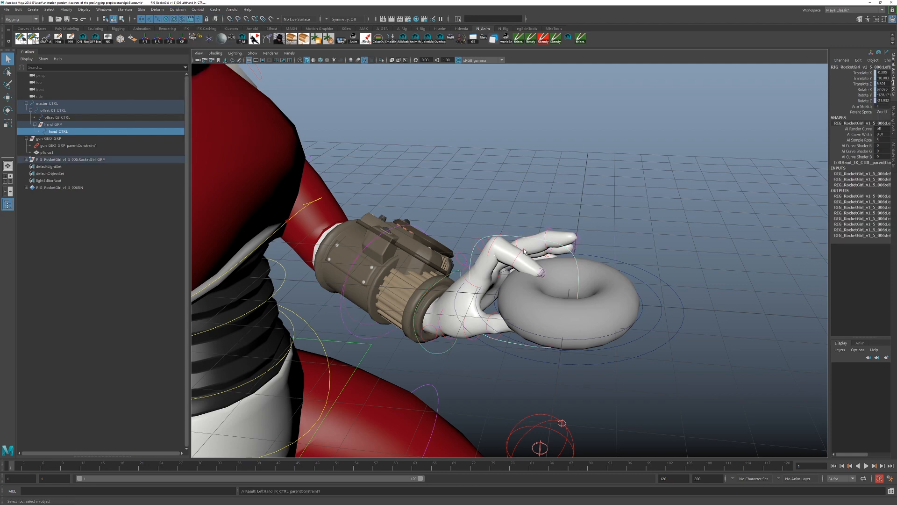
- Move master_CTRL to test that the left hand follows the torus prop
{"action": "left_click_drag", "start_coordinate": [696, 335], "coordinate": [697, 335]}
{"action": "key", "text": "w"}
{"action": "right_click_drag", "start_coordinate": [696, 336], "coordinate": [640, 322], "text": "alt"}
{"action": "middle_click_drag", "start_coordinate": [641, 322], "coordinate": [663, 347], "text": "alt"}
{"action": "left_click_drag", "start_coordinate": [563, 306], "coordinate": [589, 195]}
- Lower the left elbow pole control to about -10.2 in Y so the elbow points down
{"action": "left_click_drag", "start_coordinate": [631, 225], "coordinate": [566, 235], "text": "alt"}
{"action": "right_click_drag", "start_coordinate": [566, 235], "coordinate": [509, 238], "text": "alt"}
{"action": "left_click_drag", "start_coordinate": [665, 232], "coordinate": [680, 223], "text": "alt"}
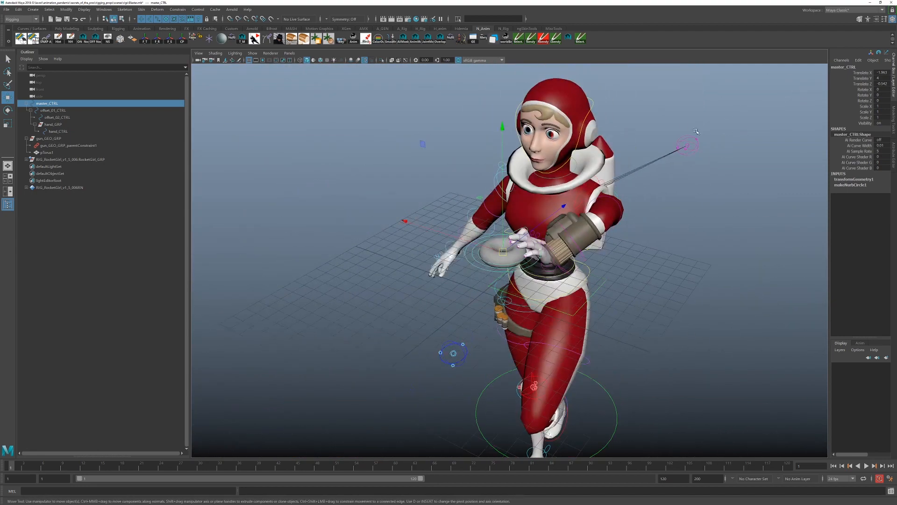
{"action": "left_click", "coordinate": [694, 135]}
{"action": "left_click_drag", "start_coordinate": [693, 112], "coordinate": [627, 425]}
{"action": "left_click_drag", "start_coordinate": [498, 267], "coordinate": [583, 280], "text": "alt"}
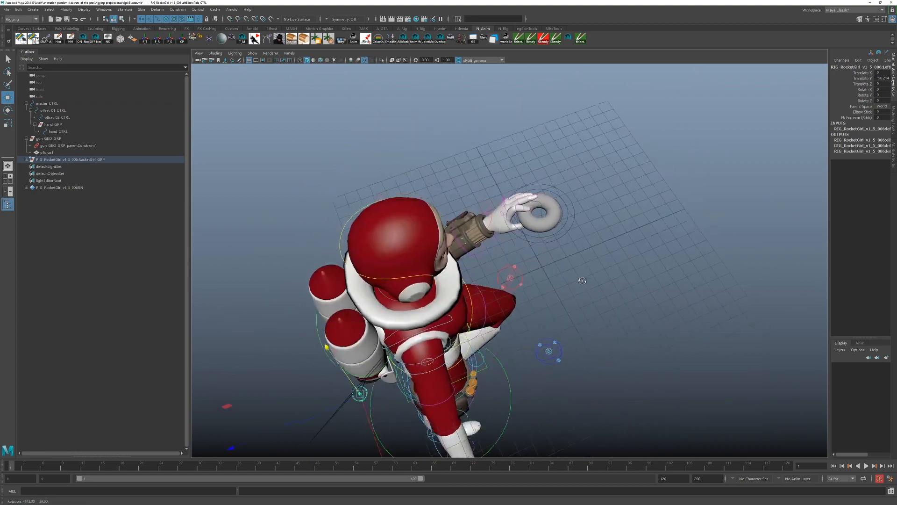
{"action": "right_click_drag", "start_coordinate": [584, 281], "coordinate": [699, 258], "text": "alt"}
{"action": "left_click_drag", "start_coordinate": [510, 437], "coordinate": [652, 316], "text": "alt"}
- Try rotating master_CTRL with the hand attached, and undo the rotation
{"action": "key", "text": "e"}
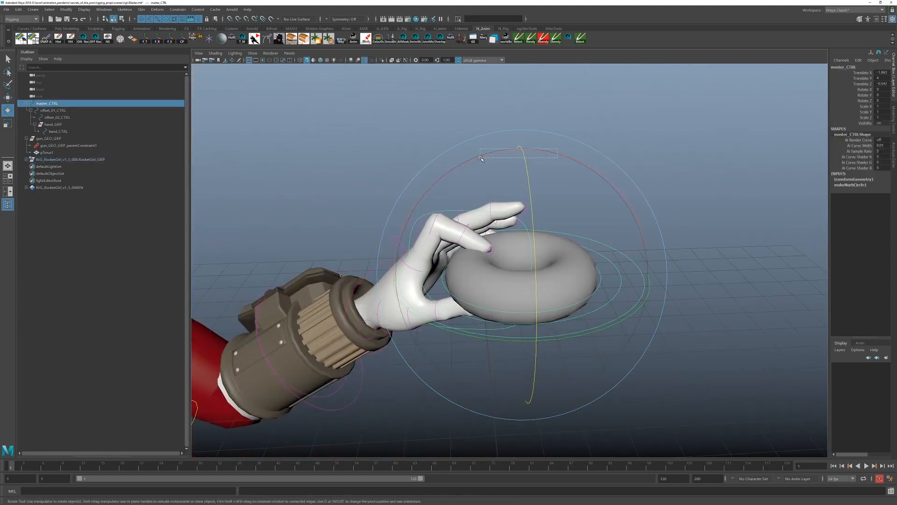
{"action": "left_click_drag", "start_coordinate": [481, 159], "coordinate": [553, 320]}
{"action": "key", "text": "ctrl+z"}
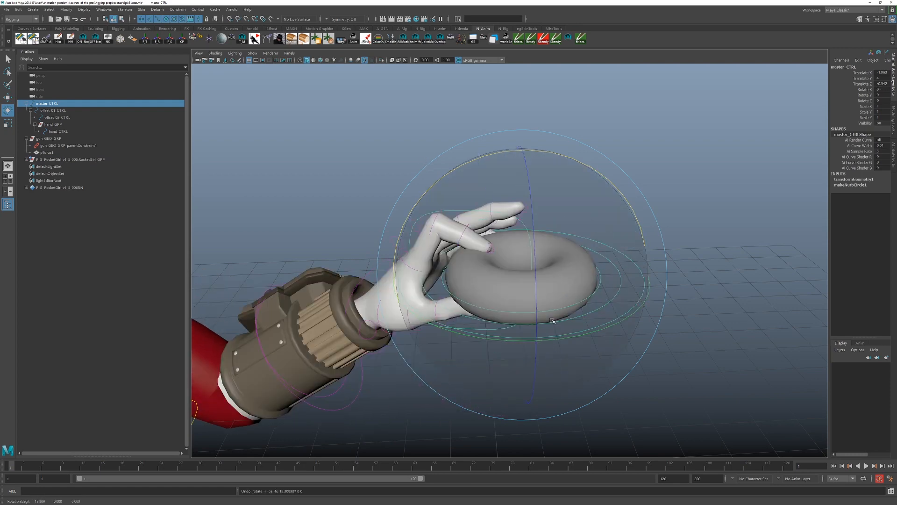
{"action": "key", "text": "q"}
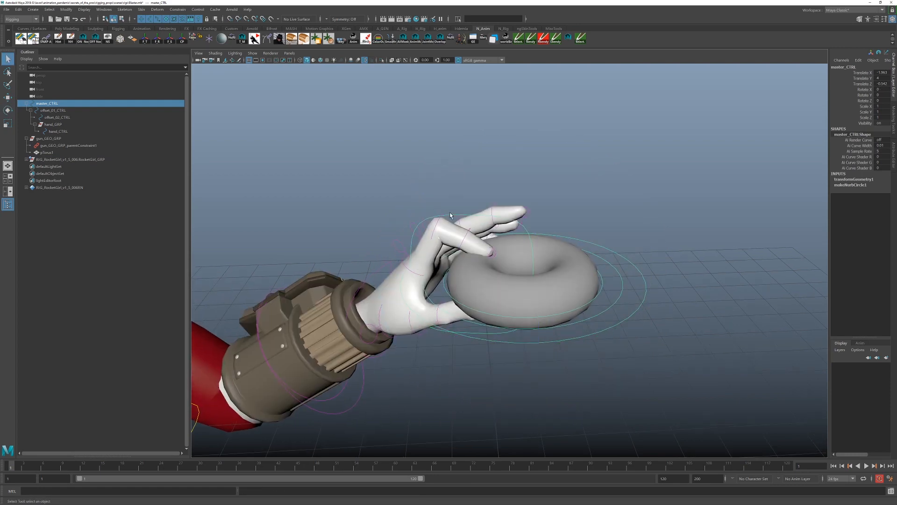
- Try rotating hand_CTRL to swing the hand around the torus edge, and undo the rotation
{"action": "left_click", "coordinate": [532, 241]}
{"action": "key", "text": "e"}
{"action": "left_click_drag", "start_coordinate": [542, 176], "coordinate": [578, 287]}
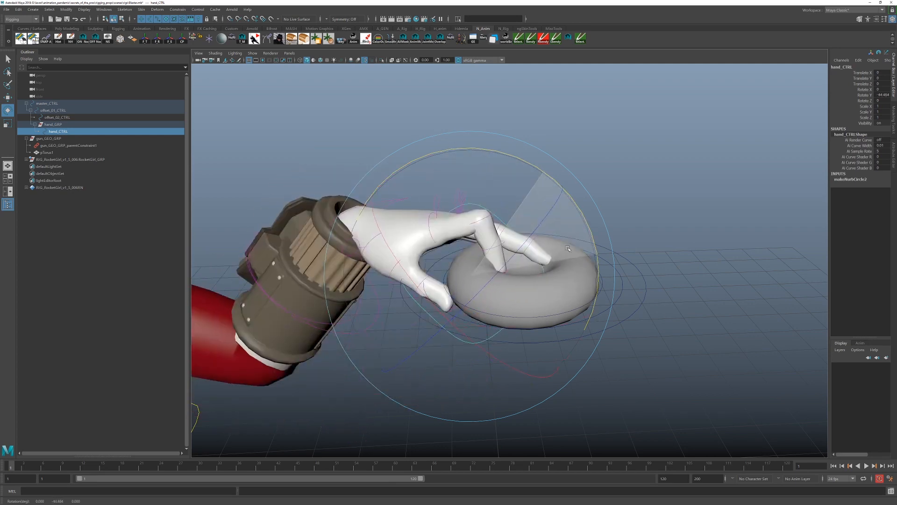
{"action": "key", "text": "ctrl+z"}
{"action": "key", "text": "q"}
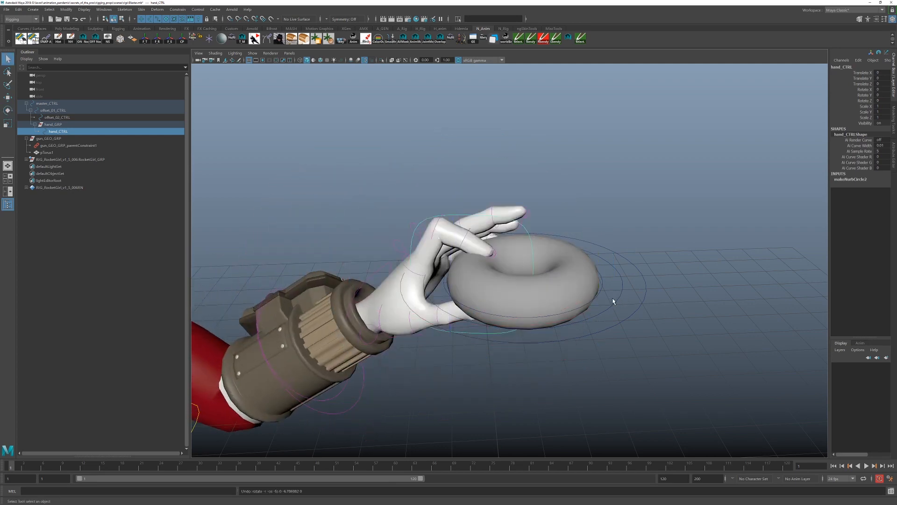
- Try moving offset_01_CTRL along Z to offset the torus and hand from the master control
{"action": "left_click", "coordinate": [614, 302]}
{"action": "key", "text": "e"}
{"action": "key", "text": "w"}
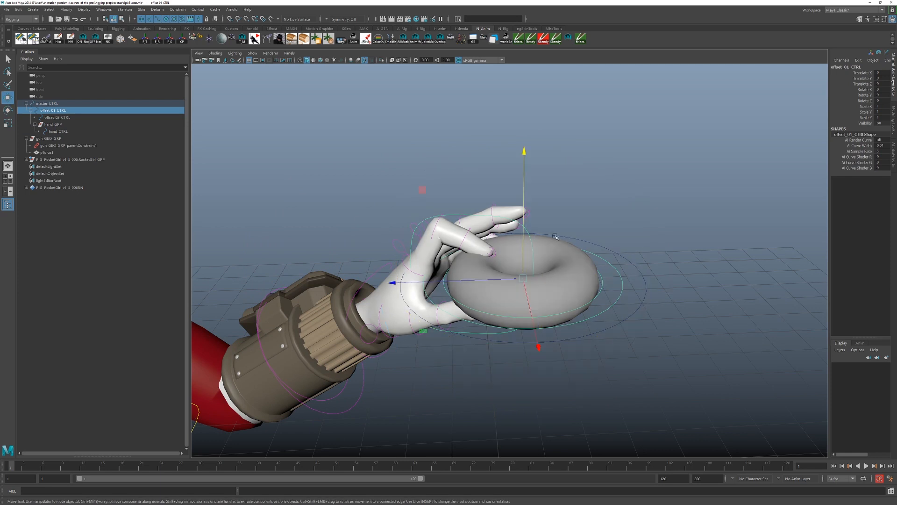
{"action": "middle_click_drag", "start_coordinate": [559, 260], "coordinate": [584, 291], "text": "alt"}
{"action": "middle_click_drag", "start_coordinate": [454, 314], "coordinate": [483, 325], "text": "alt"}
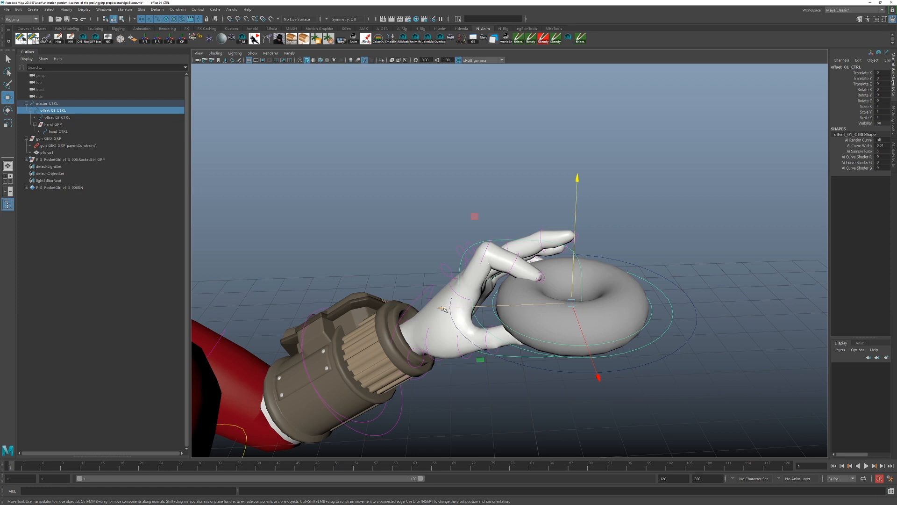
{"action": "left_click_drag", "start_coordinate": [443, 309], "coordinate": [512, 299]}
- Try rotating master_CTRL about the offset pivot, and undo the rotation and the offset_01_CTRL move
{"action": "left_click_drag", "start_coordinate": [560, 358], "coordinate": [634, 360], "text": "alt"}
{"action": "left_click", "coordinate": [596, 380]}
{"action": "key", "text": "e"}
{"action": "left_click_drag", "start_coordinate": [639, 186], "coordinate": [681, 262]}
{"action": "key", "text": "ctrl+z"}
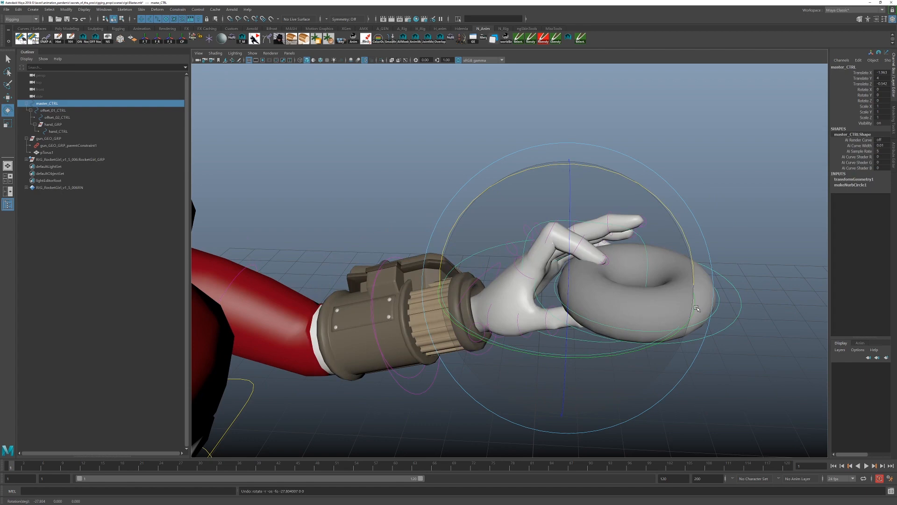
{"action": "left_click", "coordinate": [702, 330]}
{"action": "left_click_drag", "start_coordinate": [702, 330], "coordinate": [695, 334], "text": "alt"}
{"action": "middle_click_drag", "start_coordinate": [601, 339], "coordinate": [623, 368], "text": "alt"}
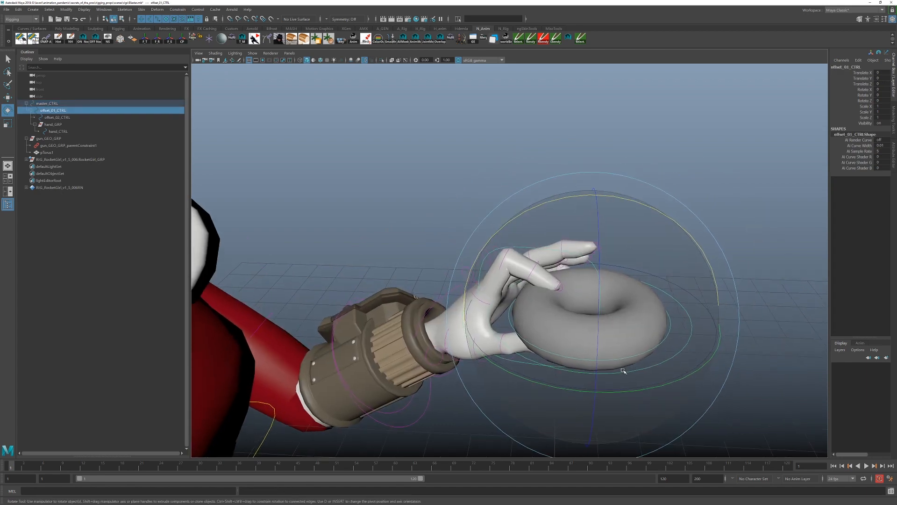
- Hide the control curves briefly to examine the hand's grip on the torus, and show them again
{"action": "key", "text": "alt+1"}
{"action": "key", "text": "q"}
{"action": "left_click_drag", "start_coordinate": [671, 376], "coordinate": [595, 358], "text": "alt"}
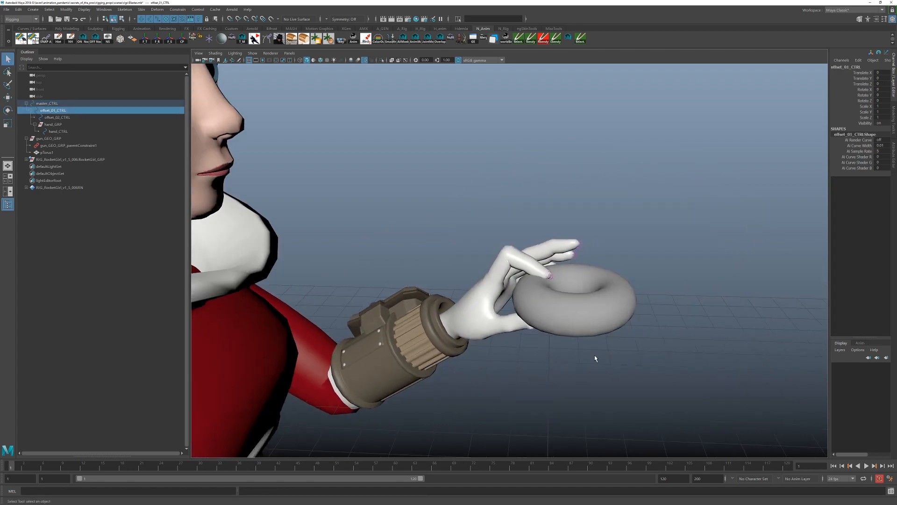
{"action": "right_click_drag", "start_coordinate": [539, 345], "coordinate": [597, 366], "text": "alt"}
{"action": "middle_click_drag", "start_coordinate": [597, 366], "coordinate": [649, 361], "text": "alt"}
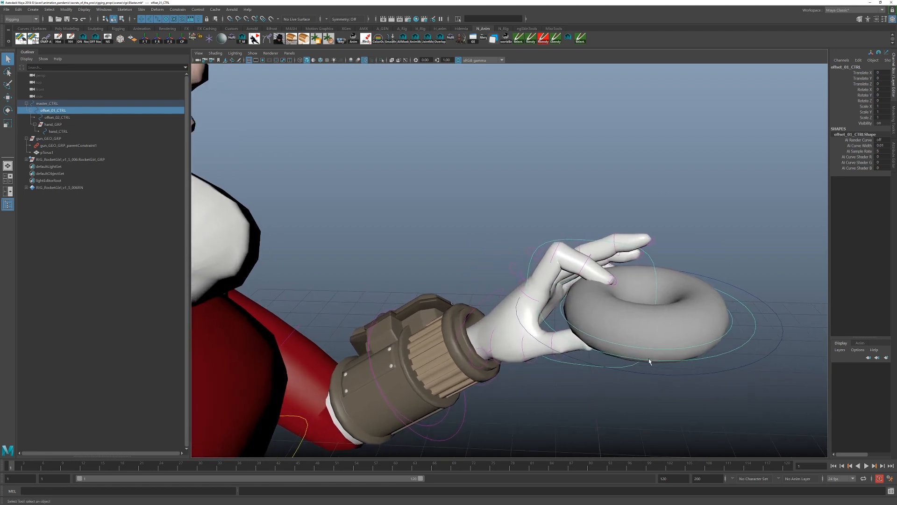
- Try moving offset_01_CTRL away from the body in Y and Z so master_CTRL sits at the wrist
{"action": "left_click", "coordinate": [687, 360]}
{"action": "left_click", "coordinate": [722, 359]}
{"action": "key", "text": "w"}
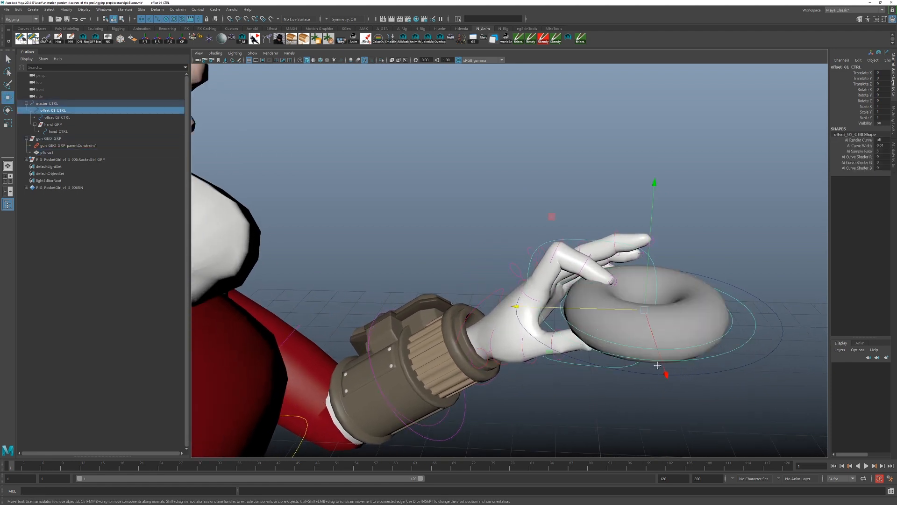
{"action": "left_click_drag", "start_coordinate": [655, 367], "coordinate": [642, 355], "text": "alt"}
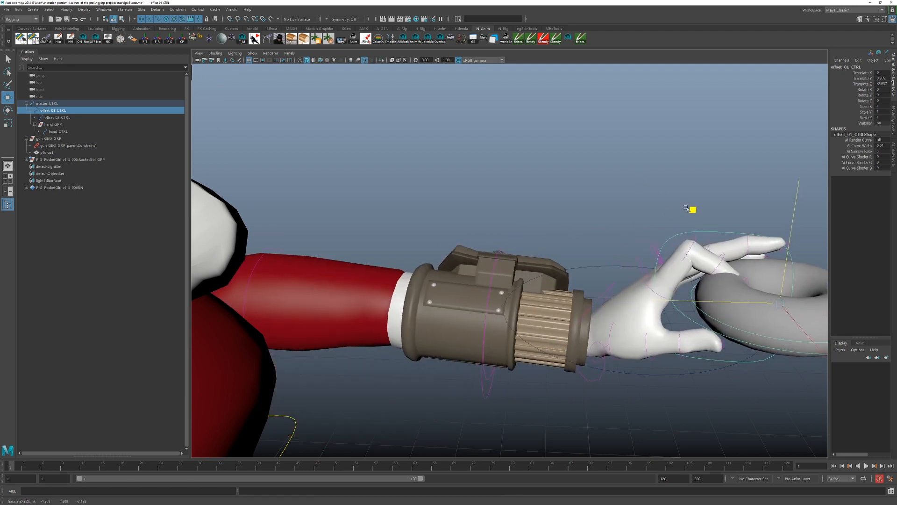
{"action": "middle_click_drag", "start_coordinate": [691, 206], "coordinate": [733, 187]}
{"action": "middle_click_drag", "start_coordinate": [645, 308], "coordinate": [614, 305], "text": "alt"}
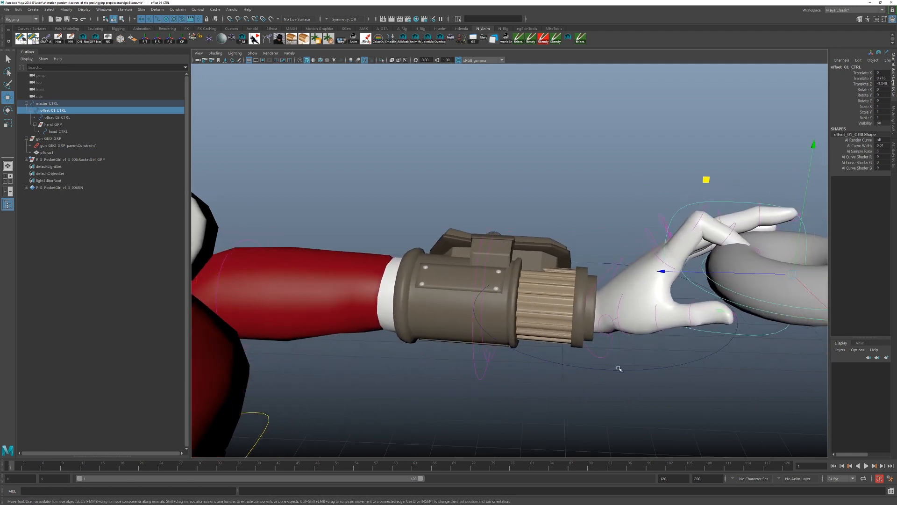
- Try moving master_CTRL towards the body and rotating it so the hand and torus swing up around the wrist
{"action": "left_click_drag", "start_coordinate": [640, 363], "coordinate": [650, 395]}
{"action": "right_click_drag", "start_coordinate": [652, 370], "coordinate": [592, 323], "text": "alt"}
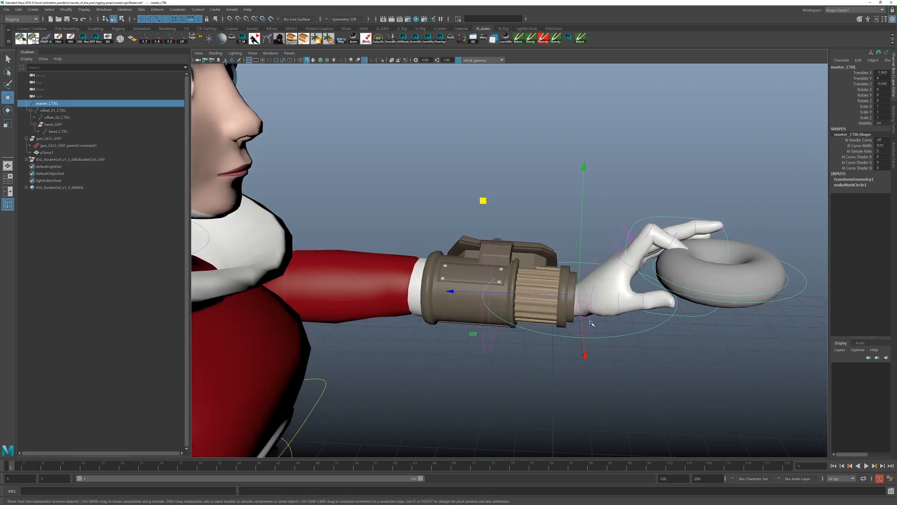
{"action": "left_click", "coordinate": [483, 201]}
{"action": "left_click_drag", "start_coordinate": [578, 299], "coordinate": [423, 243]}
{"action": "key", "text": "e"}
{"action": "left_click_drag", "start_coordinate": [498, 150], "coordinate": [330, 184]}
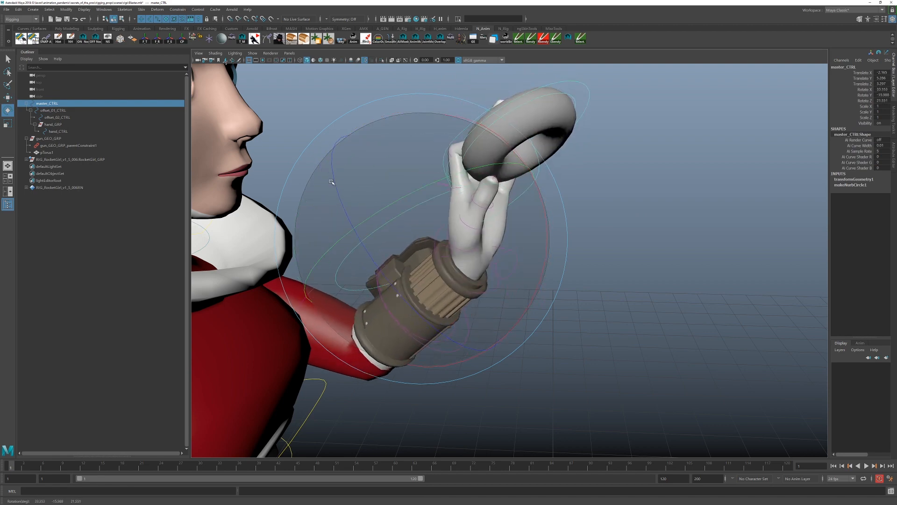
- Examine the raised hand pose, and undo the master_CTRL rotation and move and the offset_01_CTRL move
{"action": "key", "text": "q"}
{"action": "left_click", "coordinate": [430, 263]}
{"action": "left_click_drag", "start_coordinate": [473, 204], "coordinate": [513, 165], "text": "alt"}
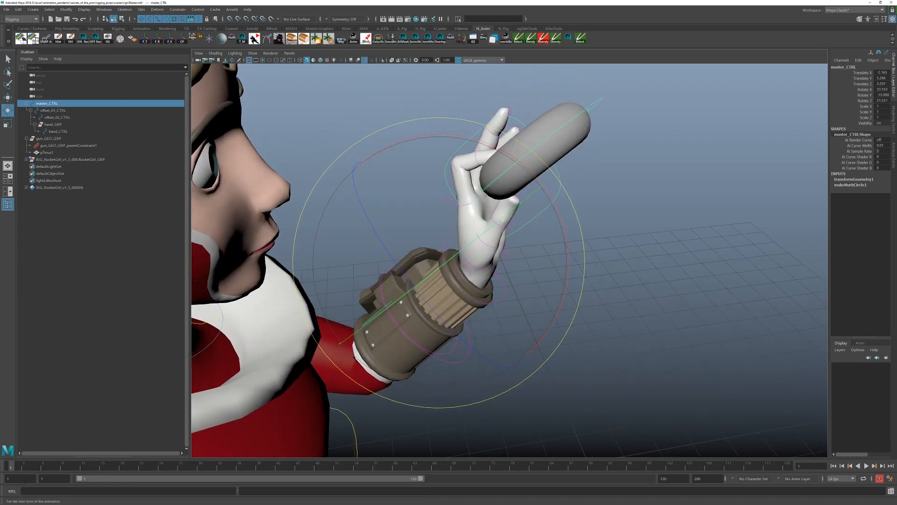
{"action": "key", "text": "ctrl+z"}
{"action": "key", "text": "ctrl+z"}
{"action": "key", "text": "ctrl+z"}
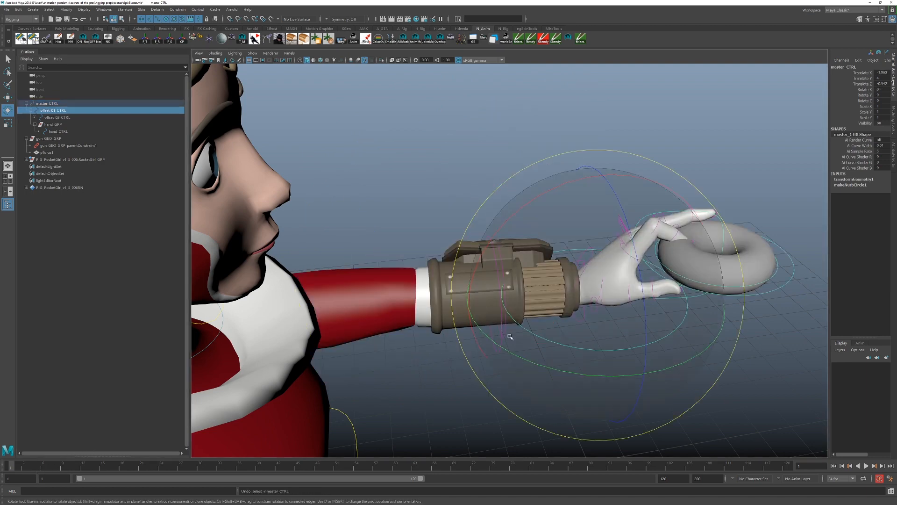
{"action": "middle_click_drag", "start_coordinate": [519, 332], "coordinate": [358, 357], "text": "alt"}
{"action": "key", "text": "ctrl+z"}
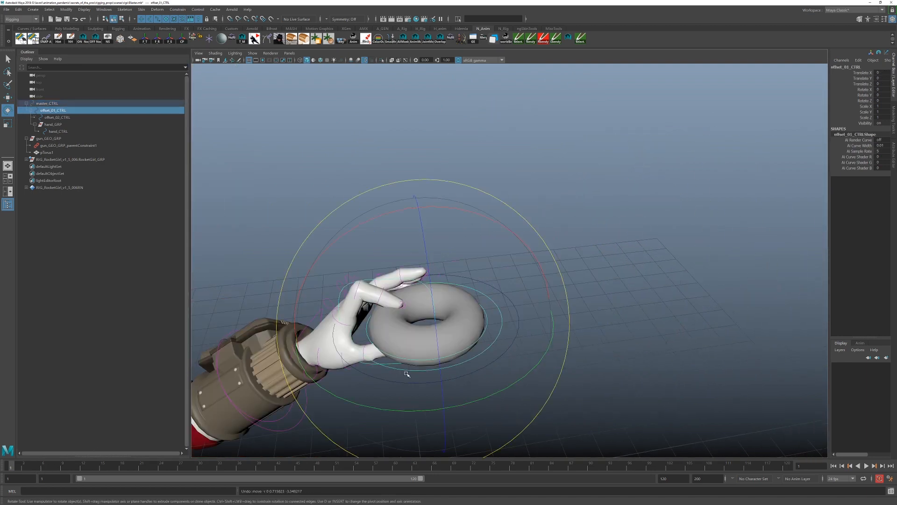
- Try rotating offset_01_CTRL about -31 degrees in Z so the torus tilts with the hand, and undo the rotation
{"action": "left_click_drag", "start_coordinate": [479, 396], "coordinate": [444, 354], "text": "alt"}
{"action": "key", "text": "q"}
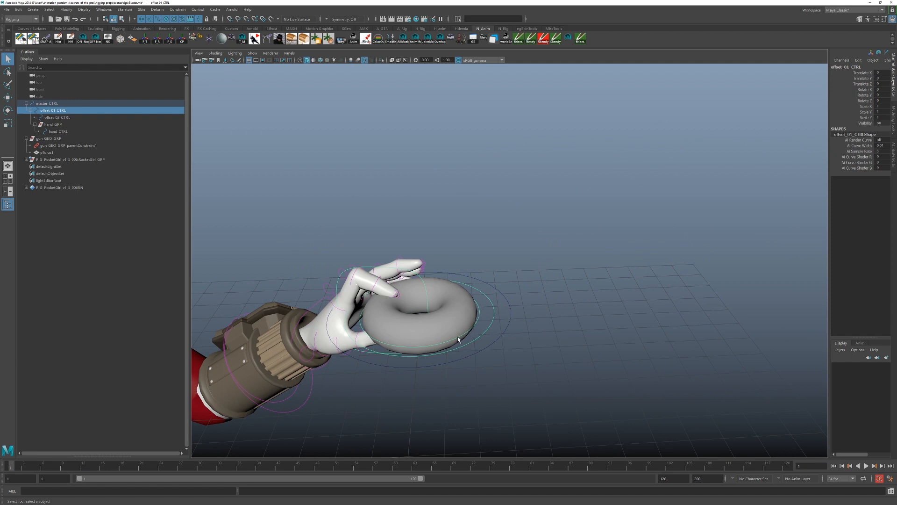
{"action": "key", "text": "w"}
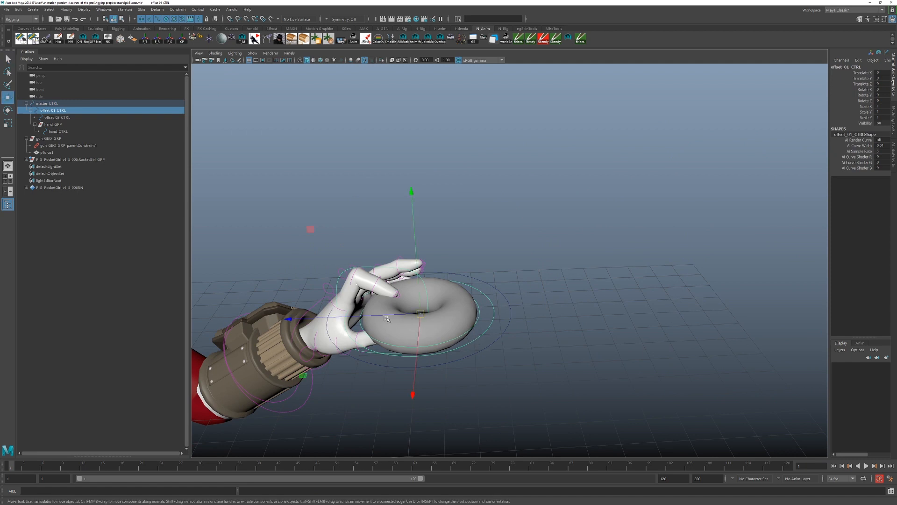
{"action": "key", "text": "e"}
{"action": "left_click_drag", "start_coordinate": [411, 271], "coordinate": [426, 290]}
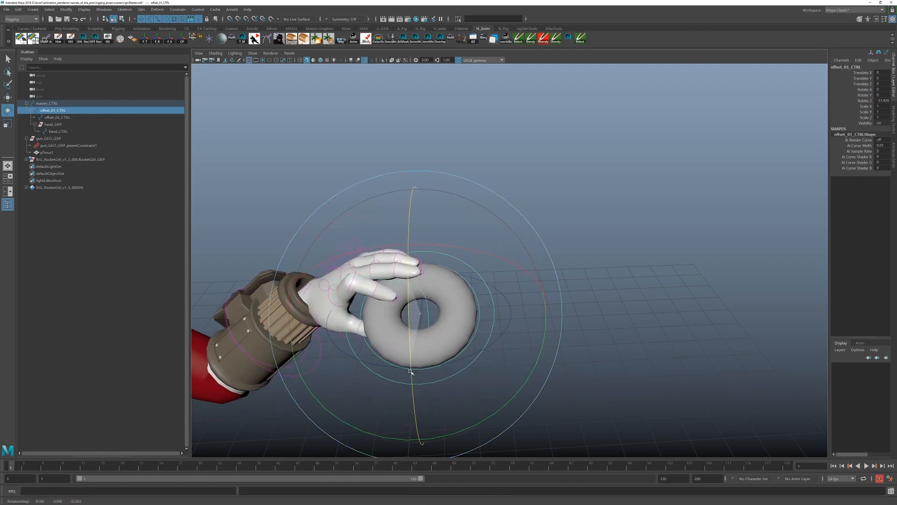
{"action": "key", "text": "ctrl+z"}
- Try rotating hand_CTRL in Y so the hand swings over the torus independently of the prop, and undo the rotation
{"action": "key", "text": "q"}
{"action": "left_click", "coordinate": [425, 292]}
{"action": "key", "text": "e"}
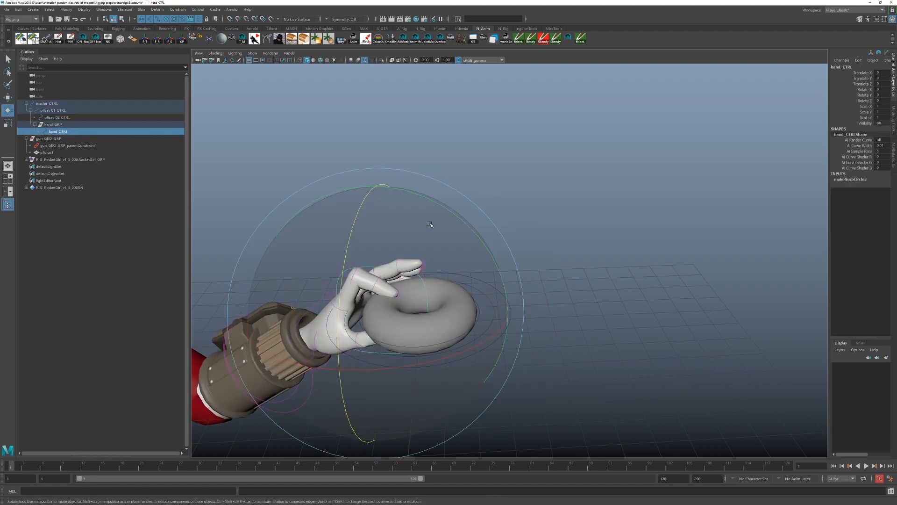
{"action": "left_click_drag", "start_coordinate": [437, 211], "coordinate": [511, 359]}
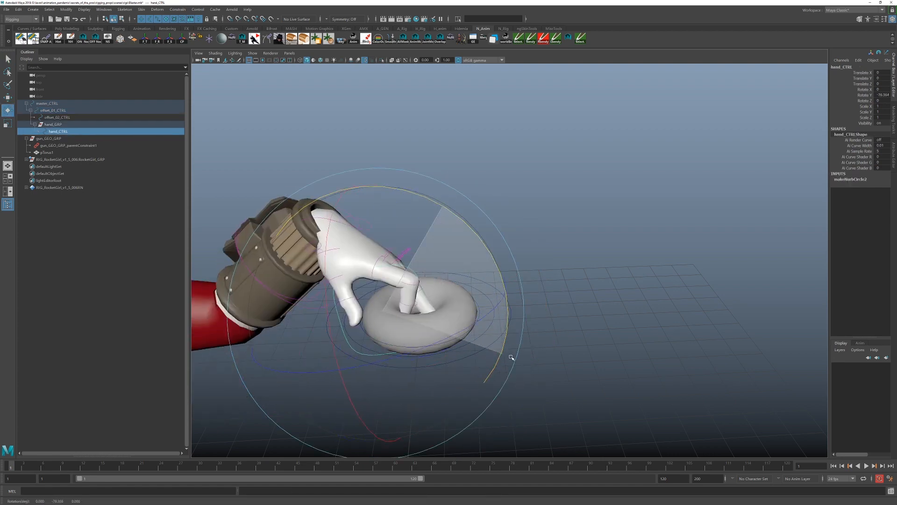
{"action": "key", "text": "ctrl+z"}
{"action": "middle_click_drag", "start_coordinate": [382, 390], "coordinate": [560, 360], "text": "alt"}
{"action": "right_click_drag", "start_coordinate": [559, 360], "coordinate": [526, 359], "text": "alt"}
{"action": "left_click_drag", "start_coordinate": [526, 359], "coordinate": [479, 350], "text": "alt"}
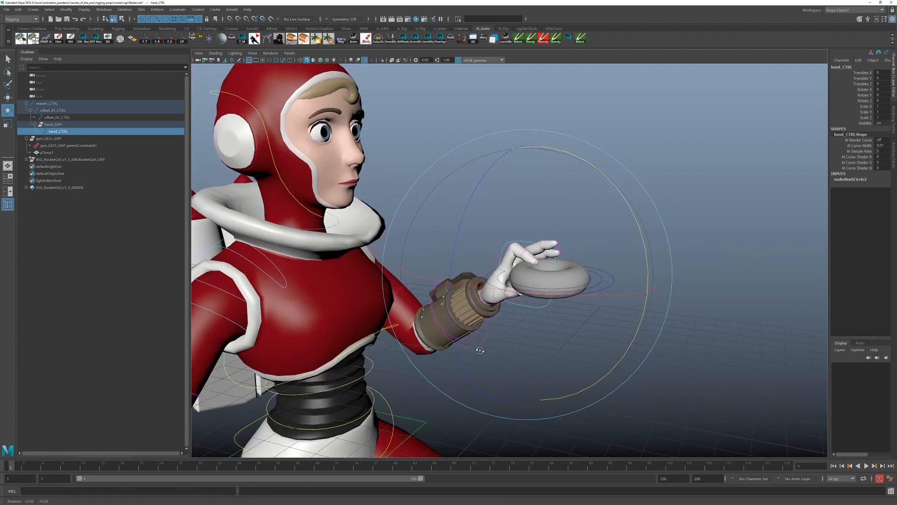
{"action": "middle_click_drag", "start_coordinate": [460, 354], "coordinate": [471, 320], "text": "alt"}
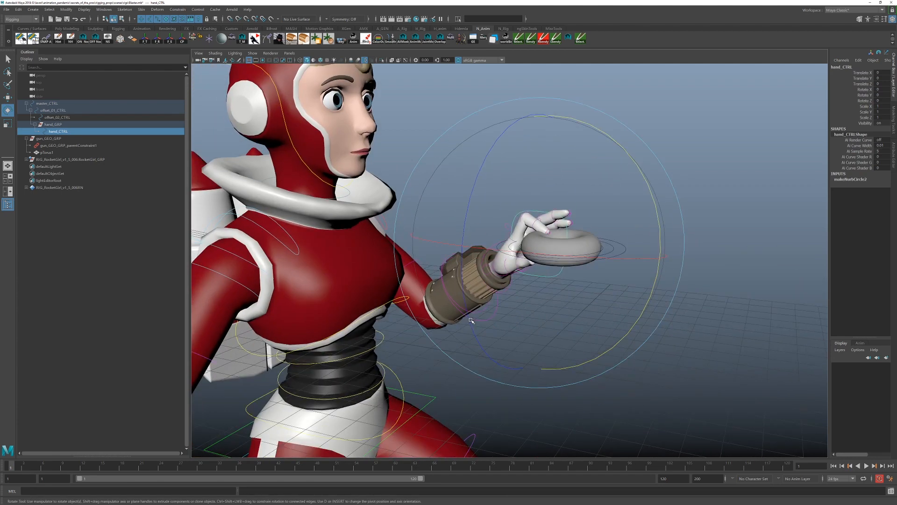